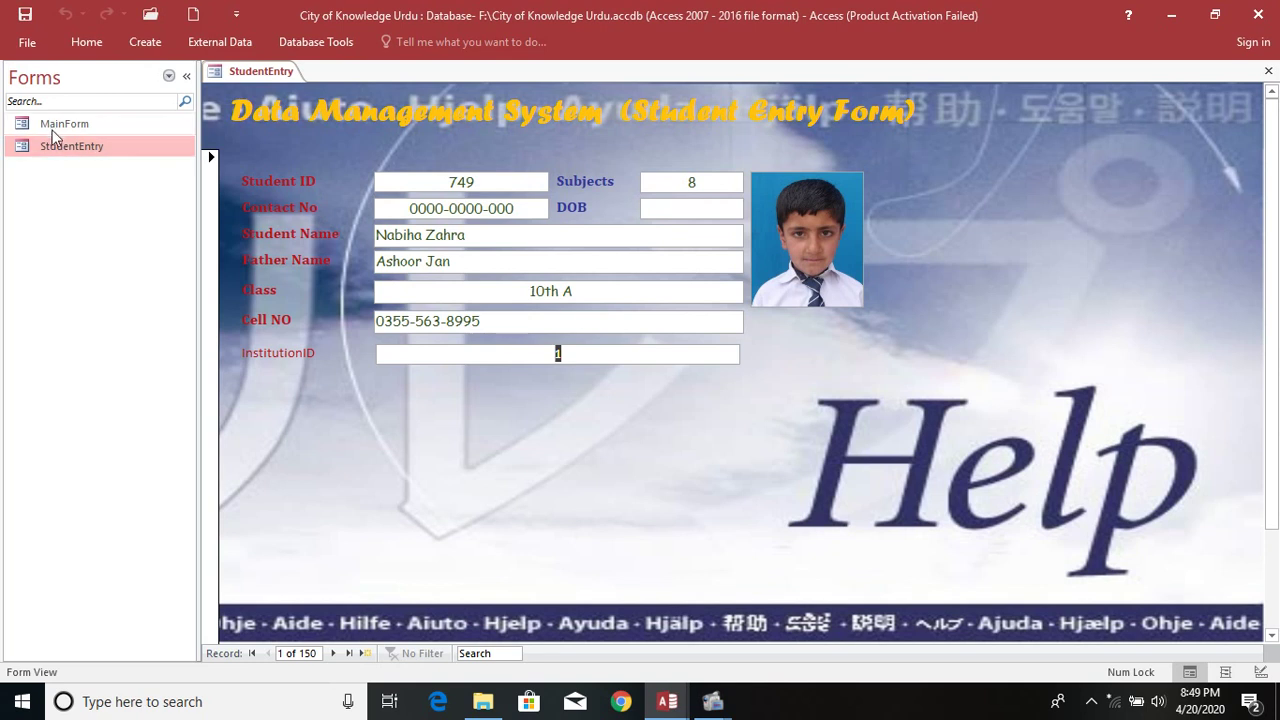
Open MainForm, go to the record with Institution ID 2, and fill in its contact number.
{"action": "double_click", "coordinate": [52, 124]}
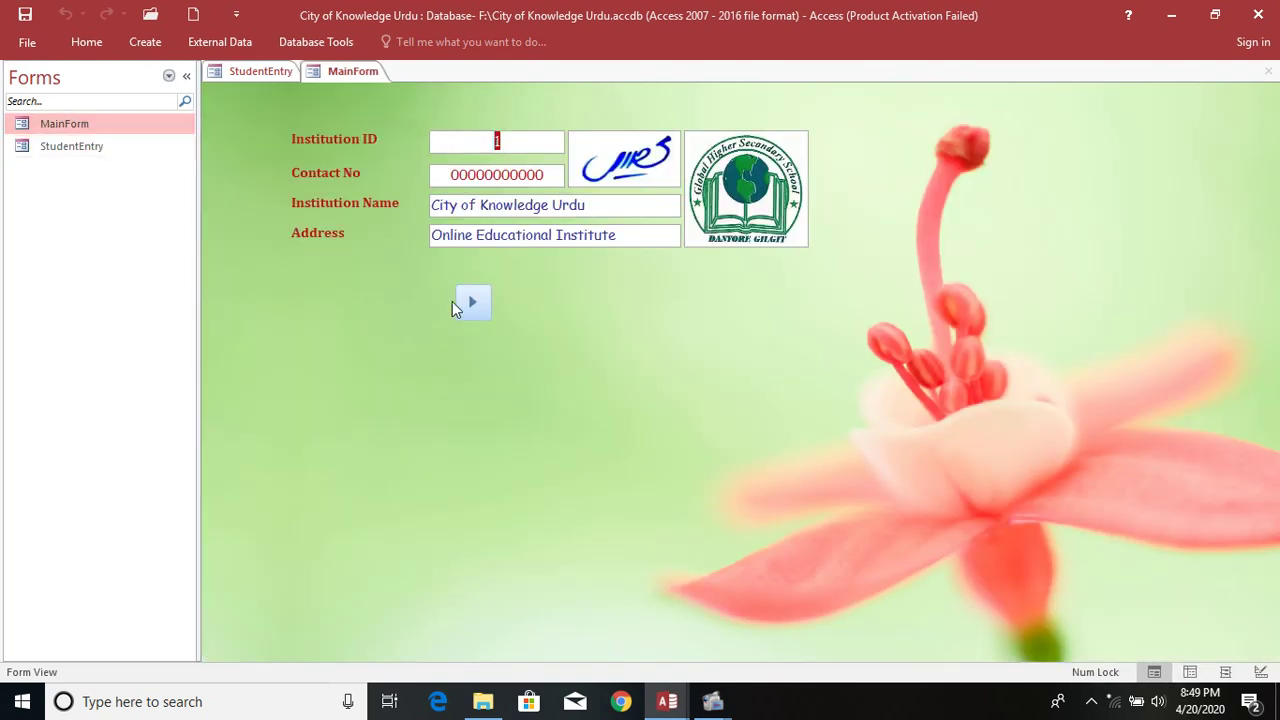
{"action": "left_click", "coordinate": [470, 303]}
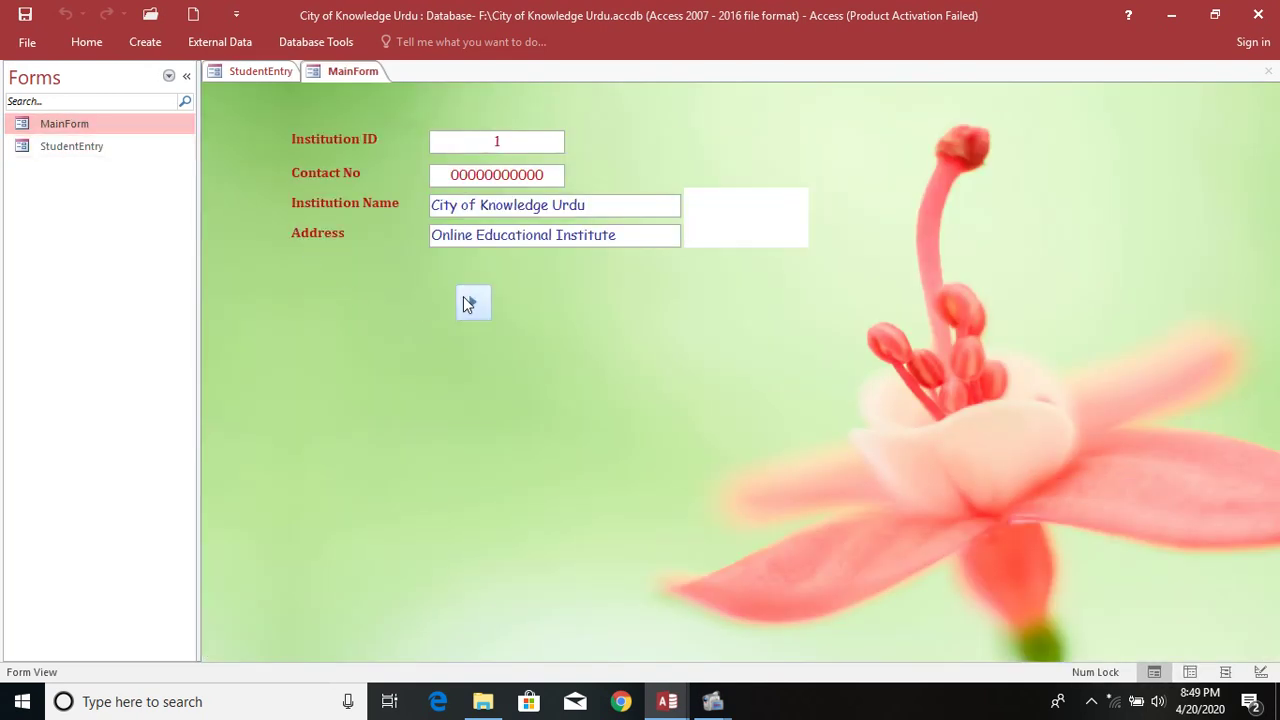
{"action": "left_click", "coordinate": [465, 173]}
{"action": "type", "text": "00000000000"}
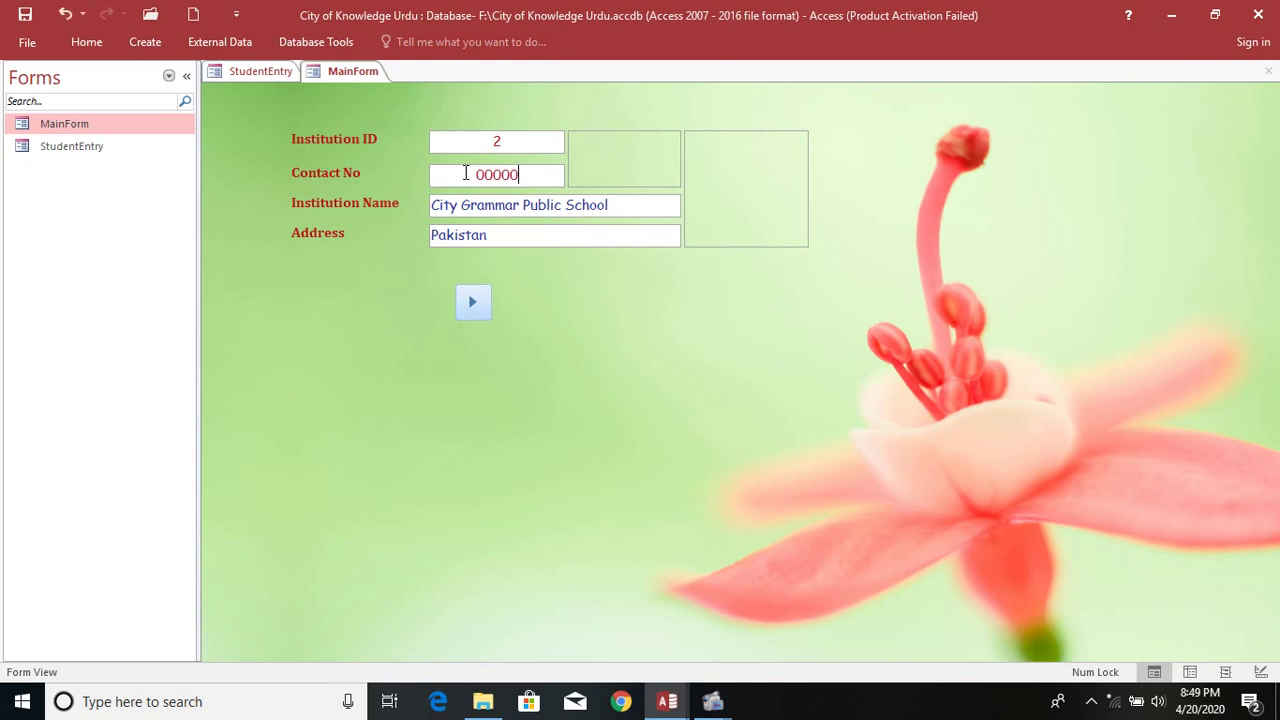
Attach "city of Knowledge Urdu.jpg" from the YouTube Extra Images folder on drive F to the smaller picture field beside Contact No.
{"action": "double_click", "coordinate": [623, 177]}
{"action": "left_click", "coordinate": [766, 289]}
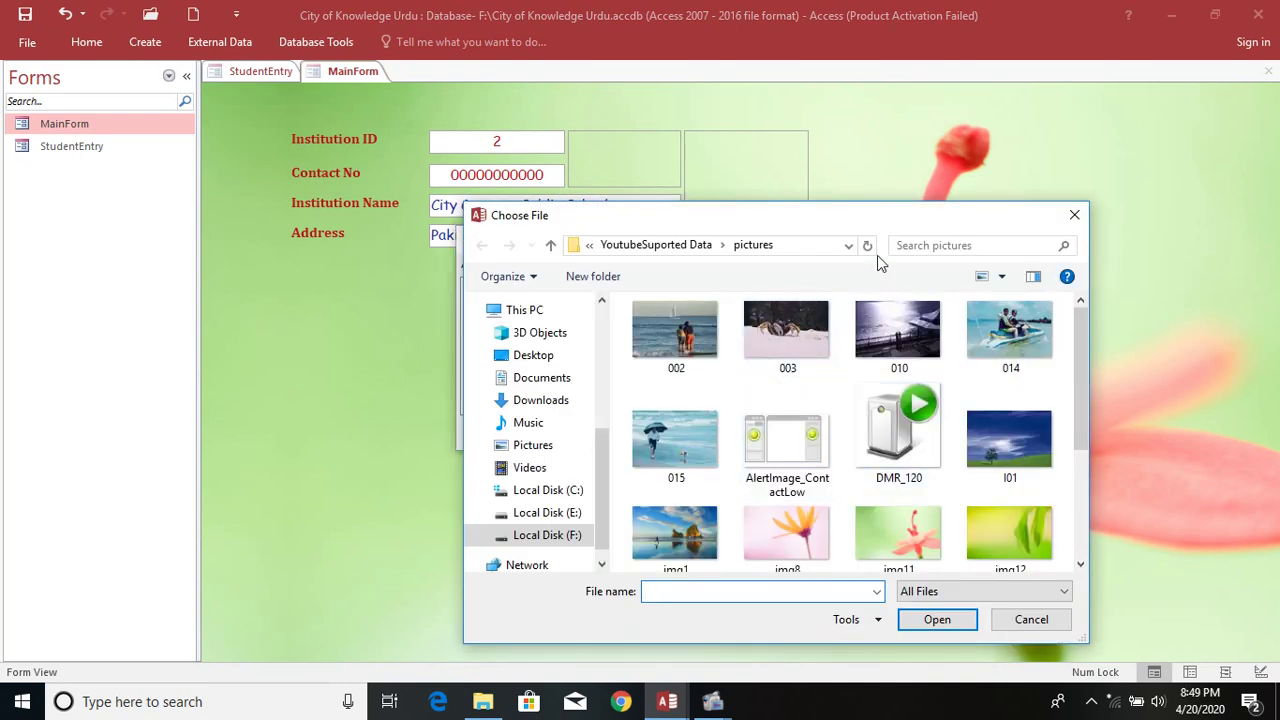
{"action": "left_click", "coordinate": [522, 311]}
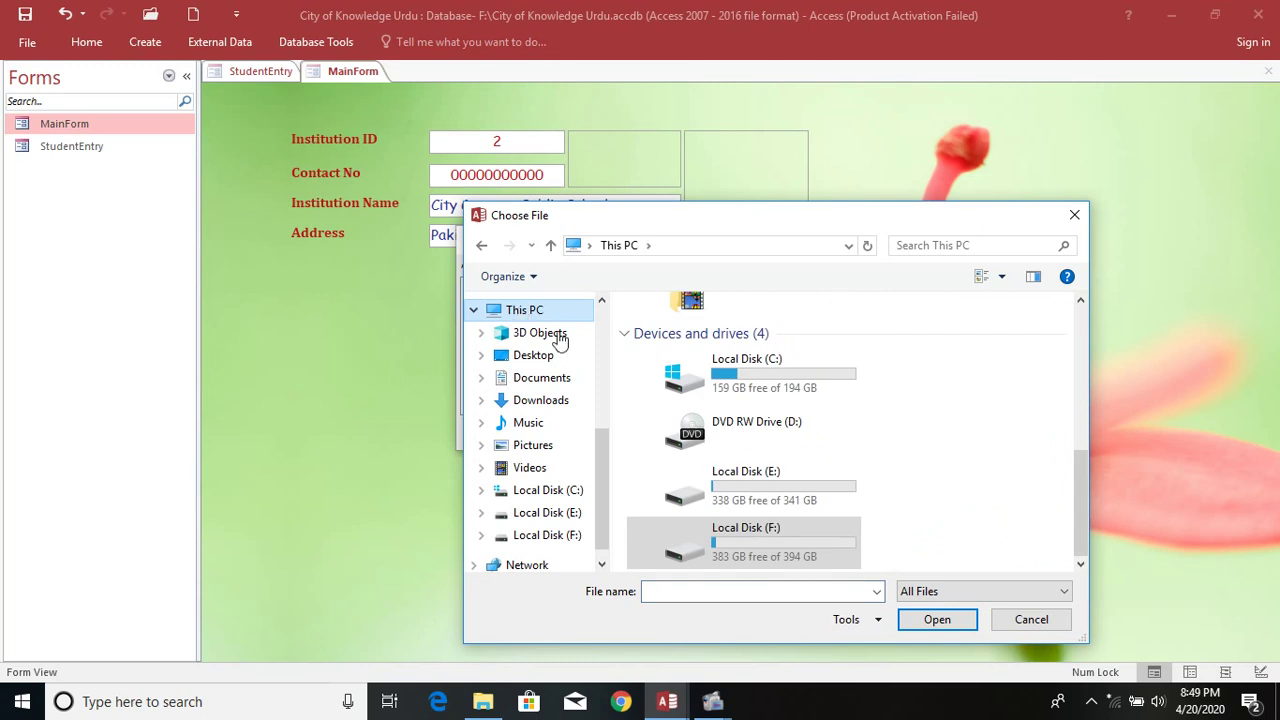
{"action": "double_click", "coordinate": [787, 545]}
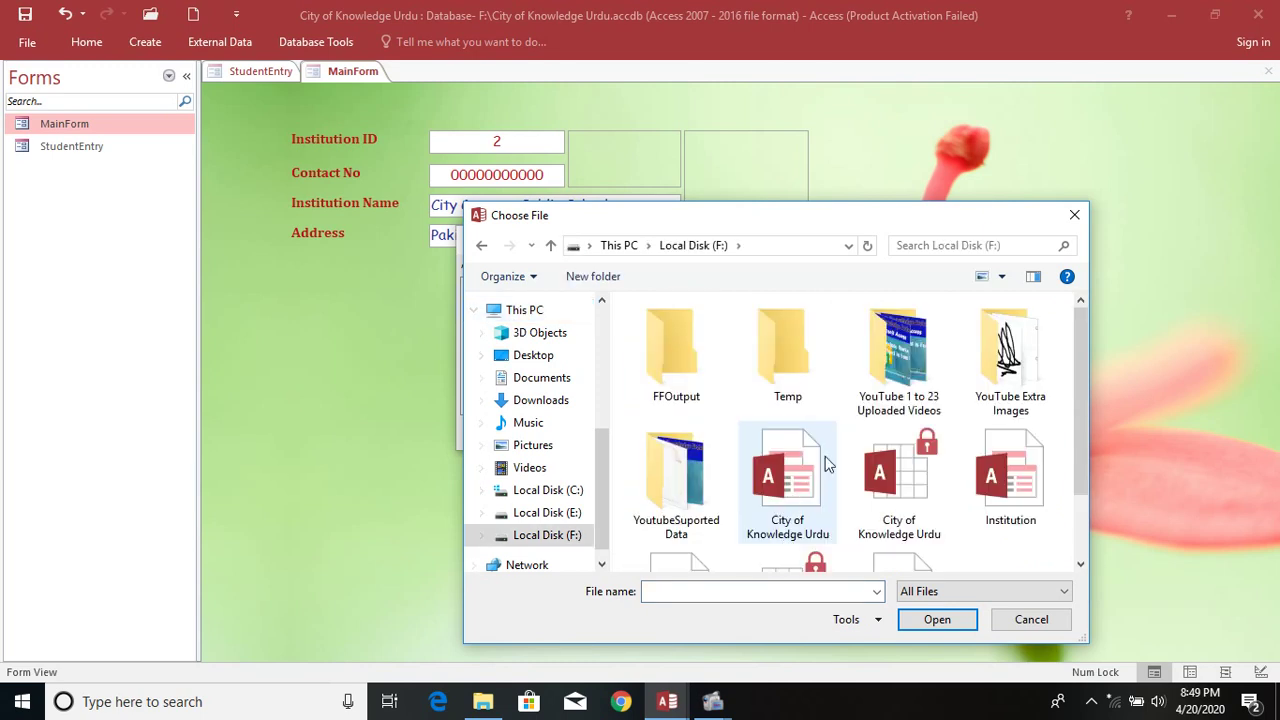
{"action": "double_click", "coordinate": [1012, 357]}
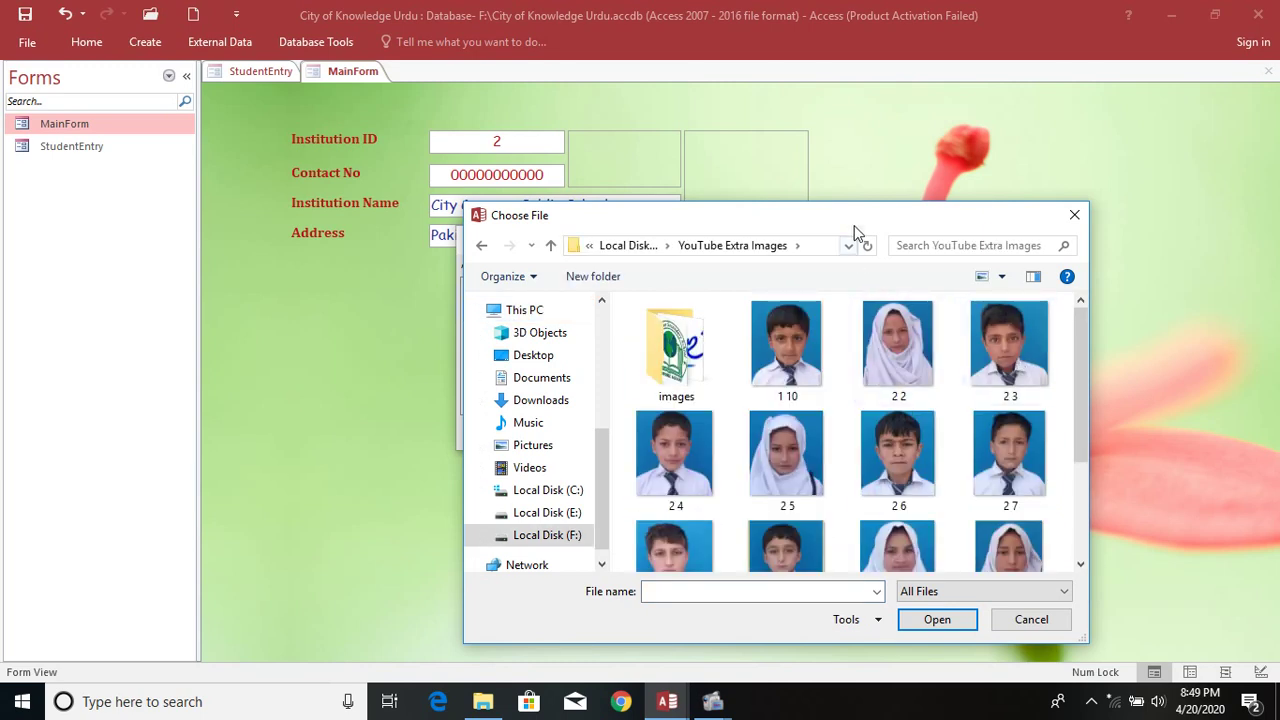
{"action": "left_click_drag", "start_coordinate": [1079, 345], "coordinate": [1073, 457]}
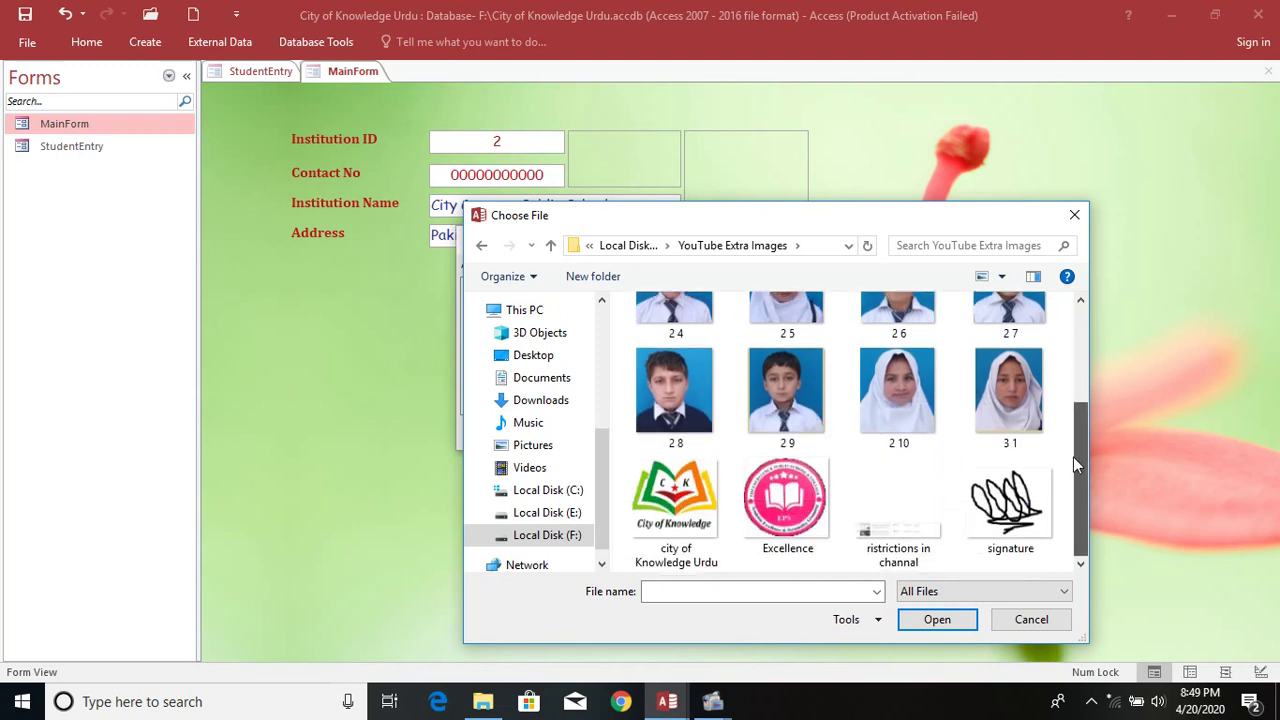
{"action": "left_click", "coordinate": [697, 503]}
{"action": "left_click", "coordinate": [940, 621]}
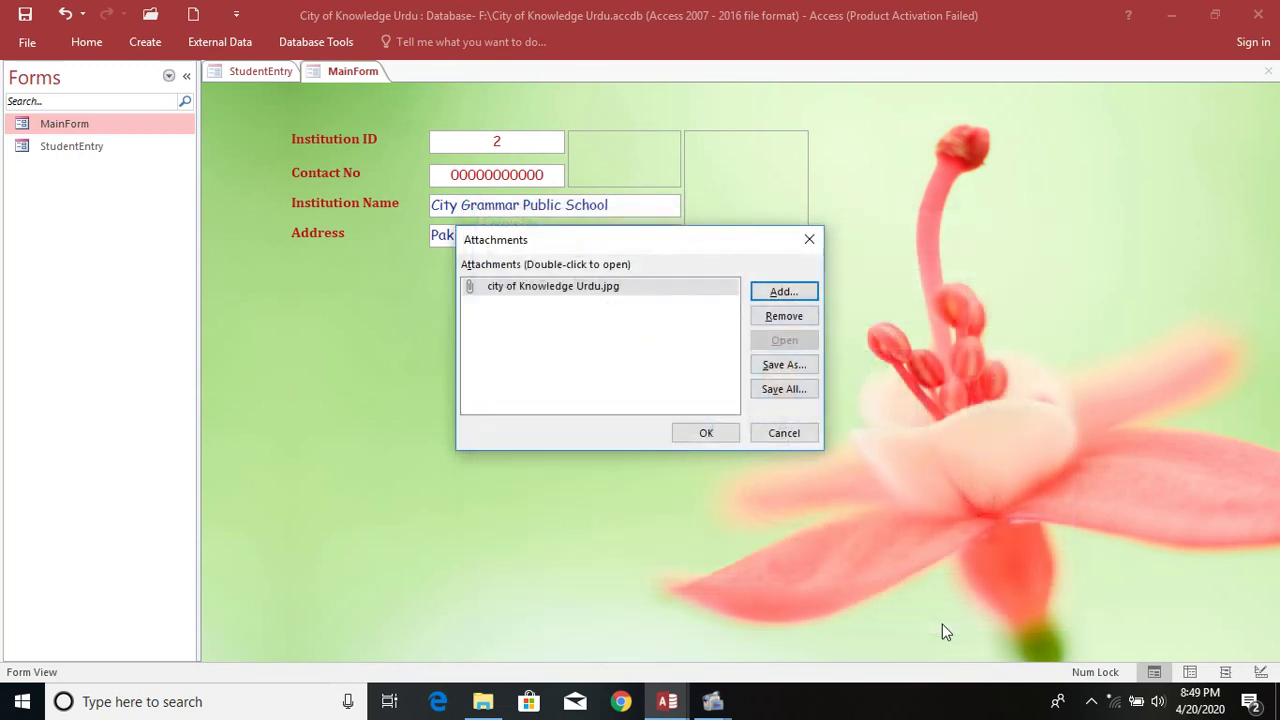
{"action": "left_click", "coordinate": [706, 432]}
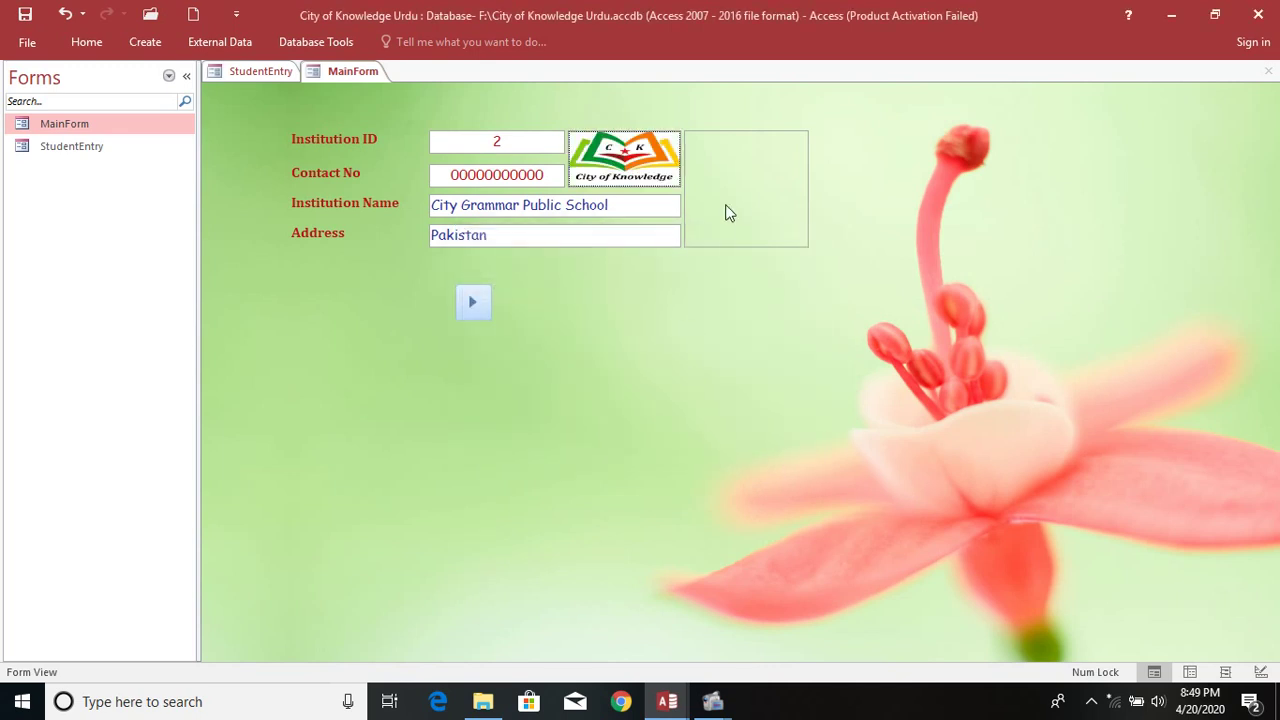
Replace the attachment in the smaller picture field beside Contact No with signature.jpg.
{"action": "double_click", "coordinate": [642, 168]}
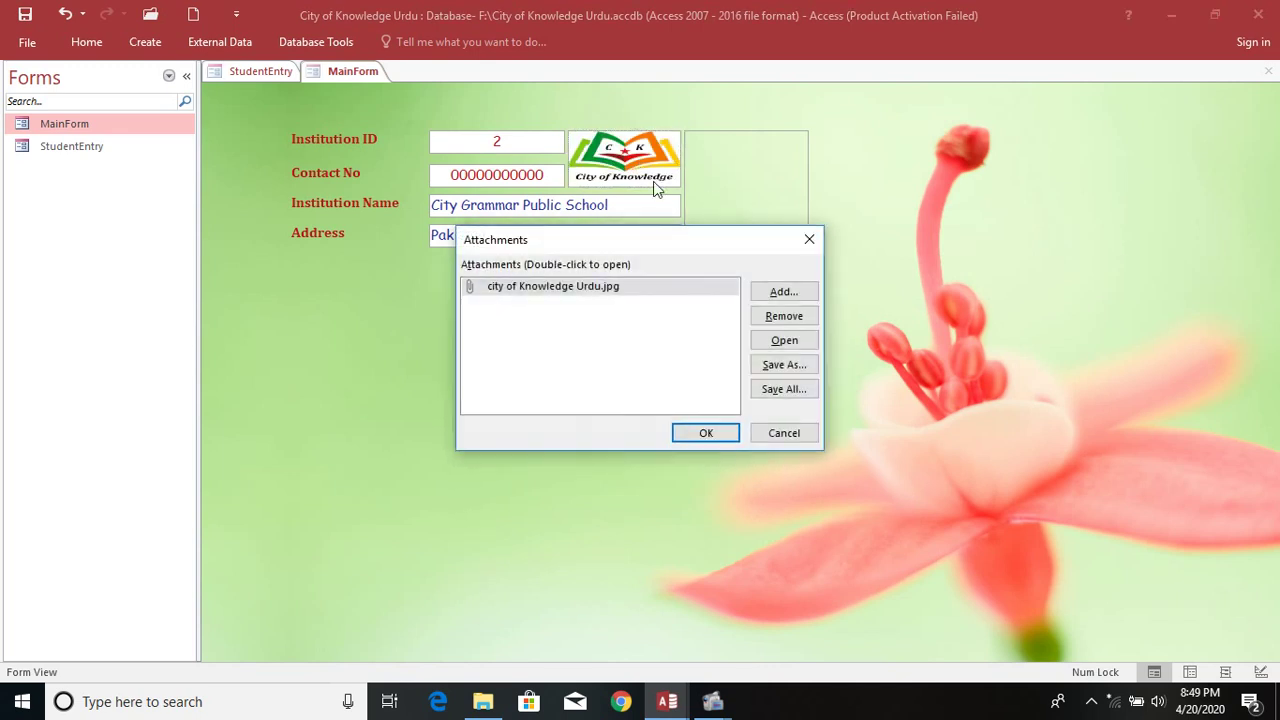
{"action": "left_click", "coordinate": [784, 317]}
{"action": "left_click", "coordinate": [784, 292]}
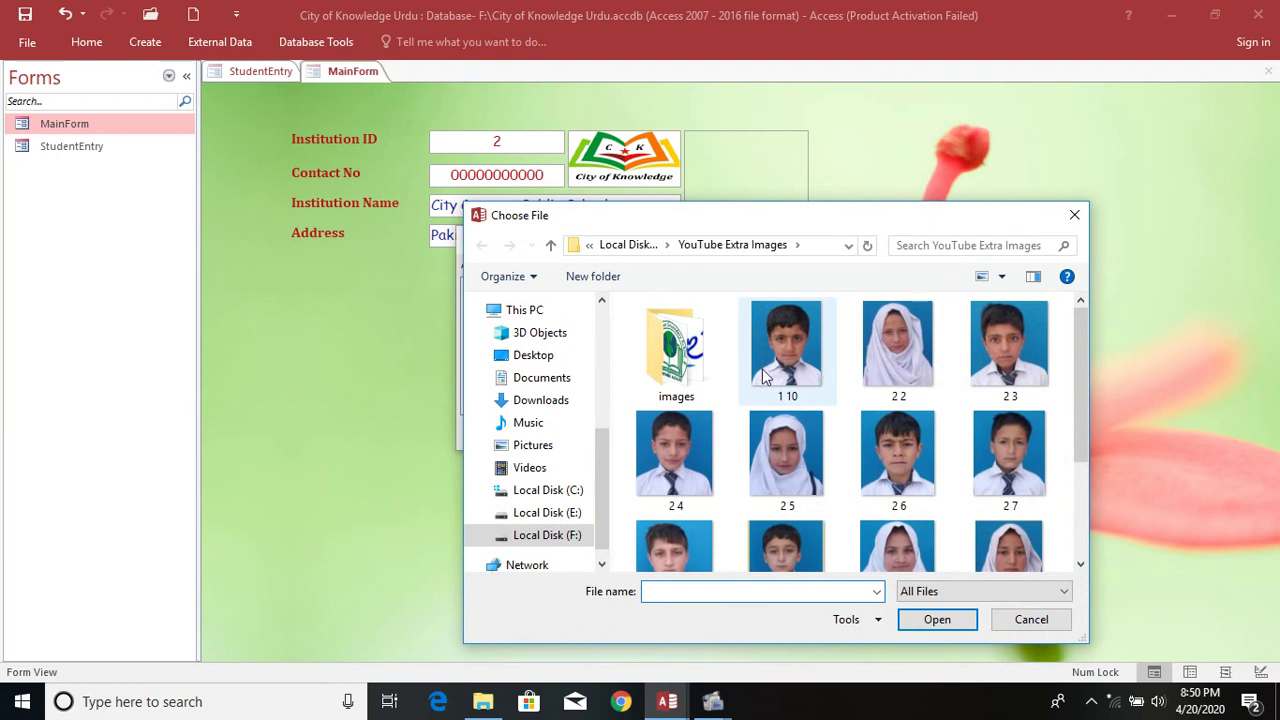
{"action": "scroll", "coordinate": [700, 368], "scroll_direction": "down", "scroll_amount": 3}
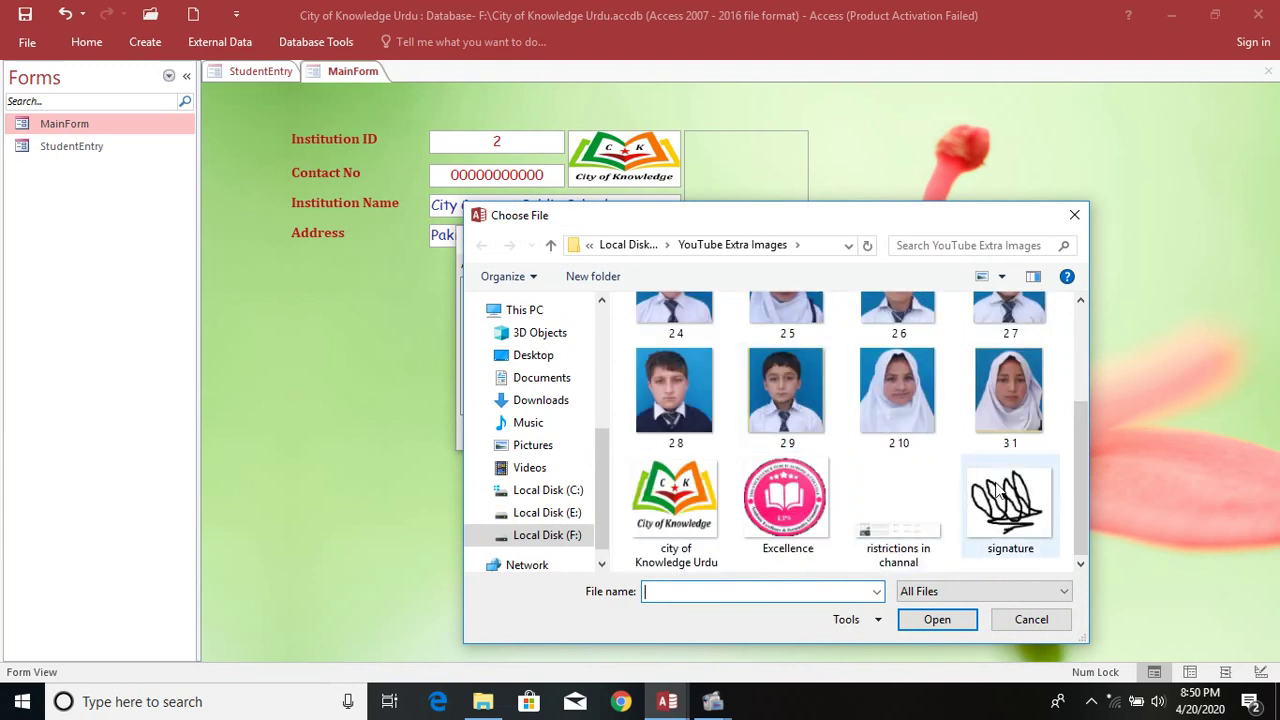
{"action": "left_click", "coordinate": [1022, 515]}
{"action": "double_click", "coordinate": [1020, 514]}
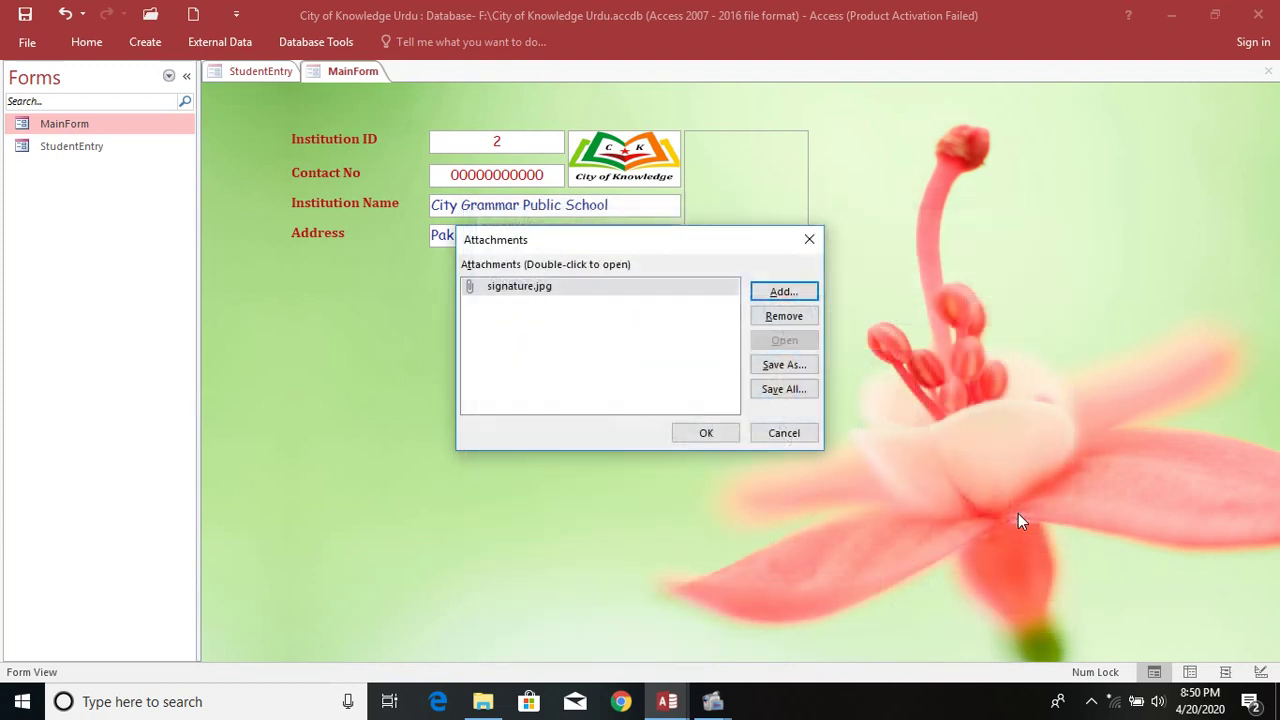
{"action": "left_click", "coordinate": [720, 432]}
Attach "city of Knowledge Urdu.jpg" to the large logo field of institution 2, and close MainForm.
{"action": "double_click", "coordinate": [717, 179]}
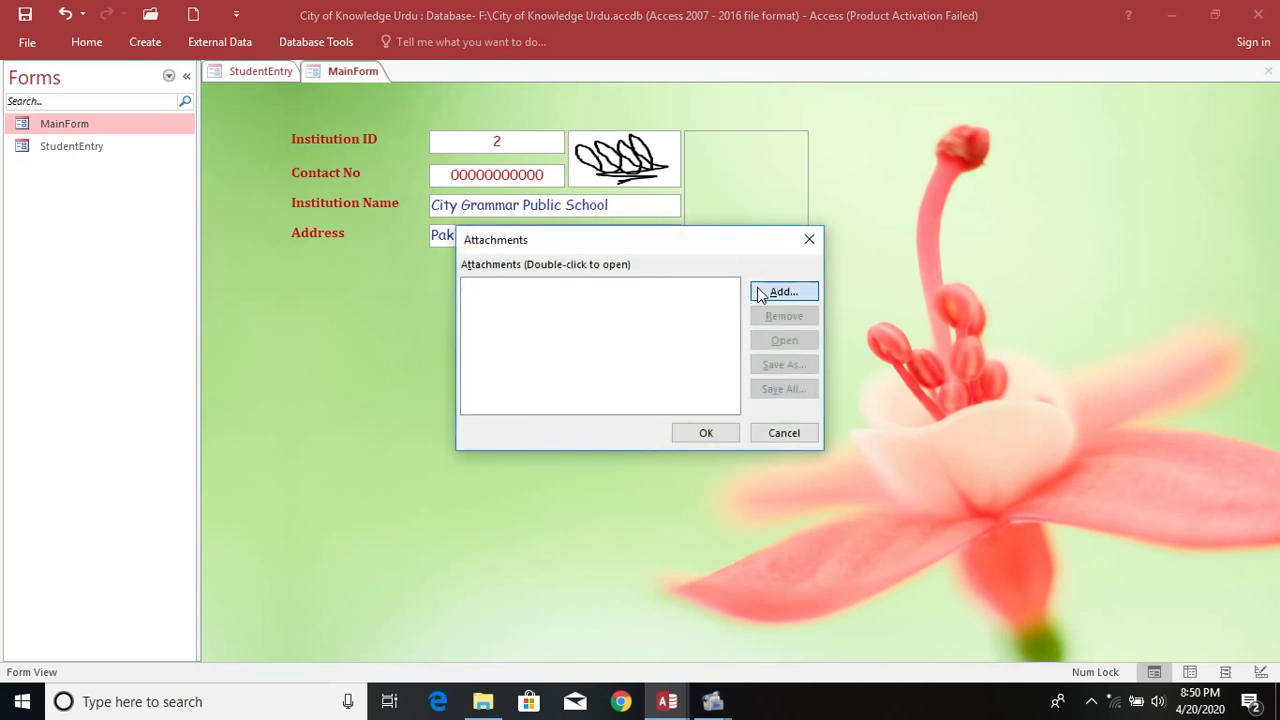
{"action": "left_click", "coordinate": [788, 292]}
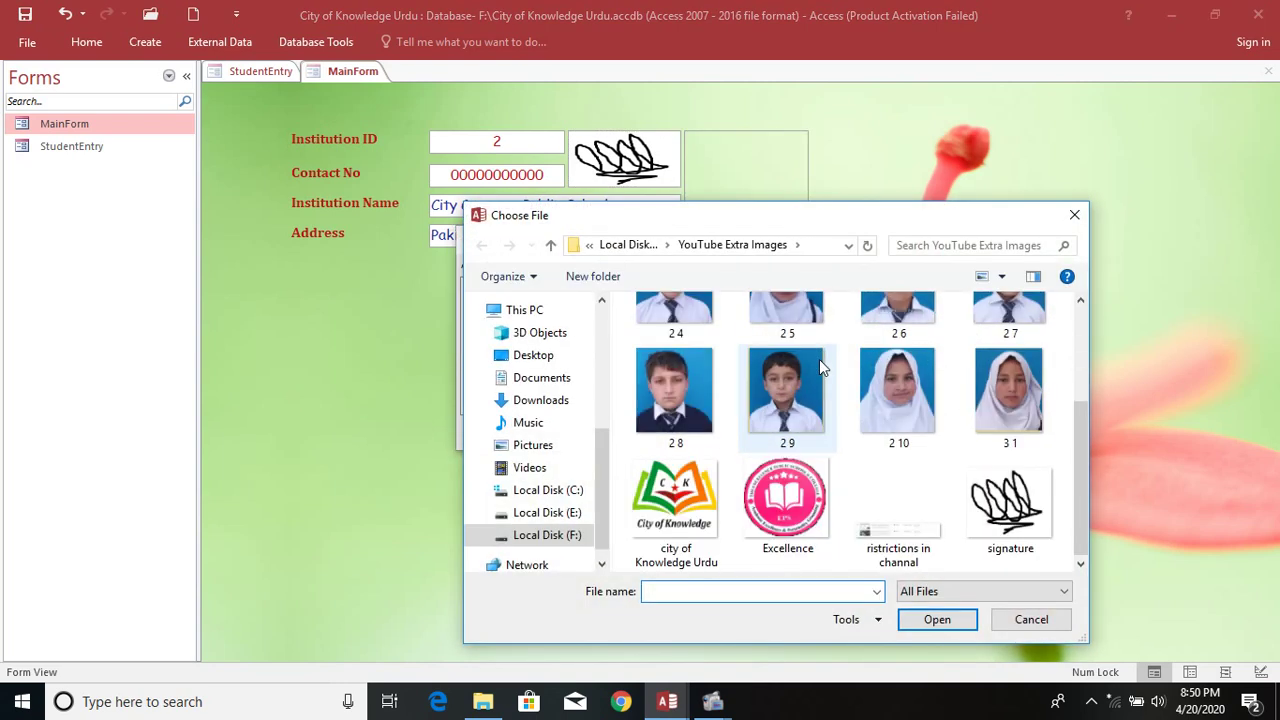
{"action": "left_click", "coordinate": [676, 500]}
{"action": "left_click", "coordinate": [935, 620]}
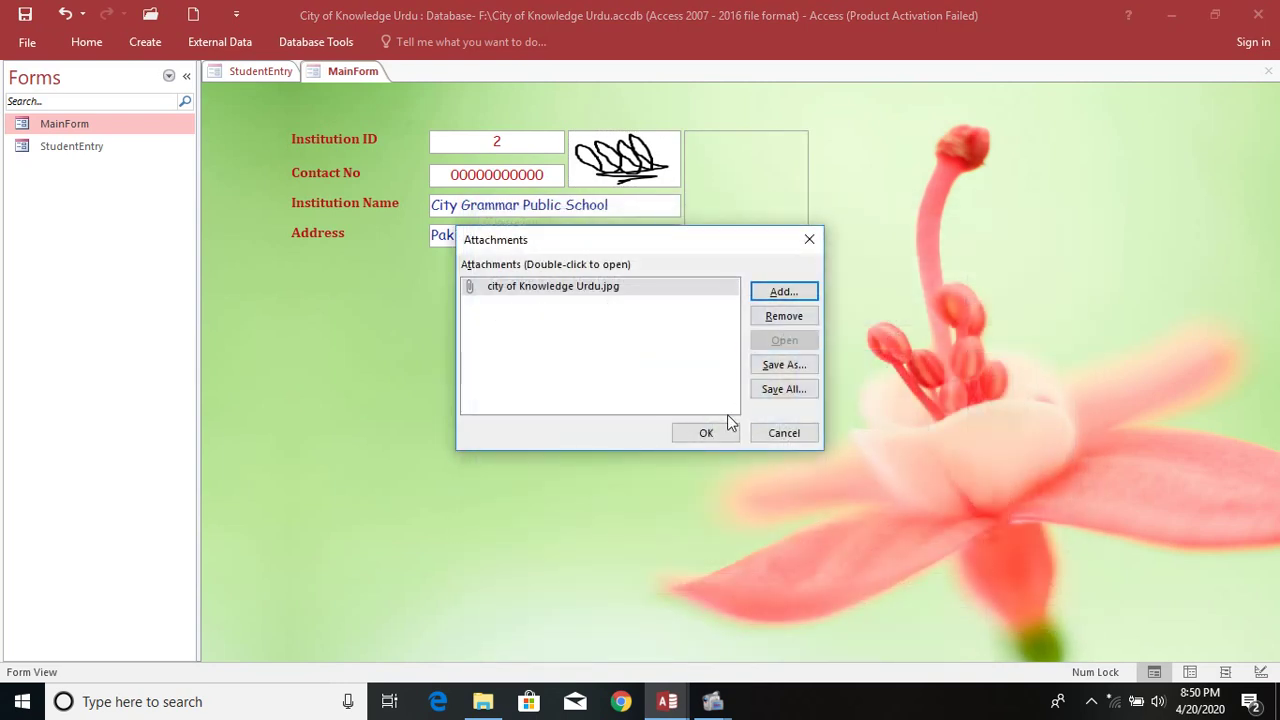
{"action": "left_click", "coordinate": [708, 432]}
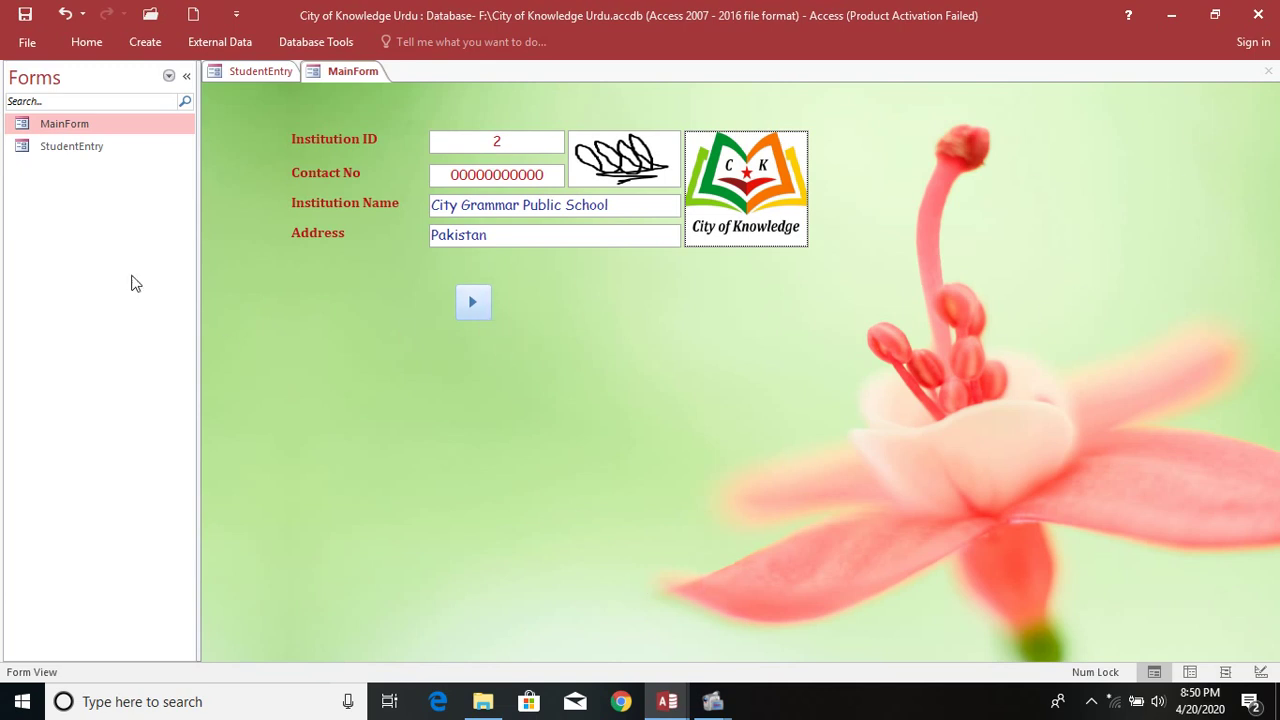
{"action": "right_click", "coordinate": [353, 74]}
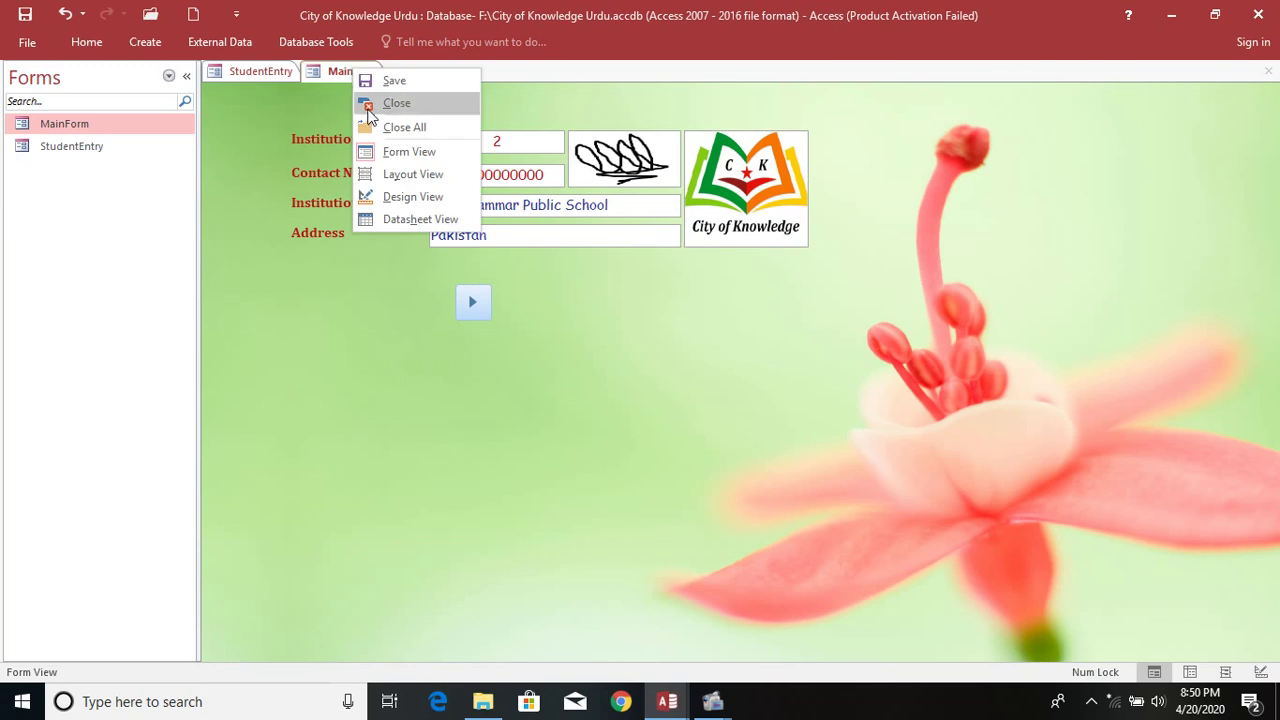
{"action": "left_click", "coordinate": [388, 104]}
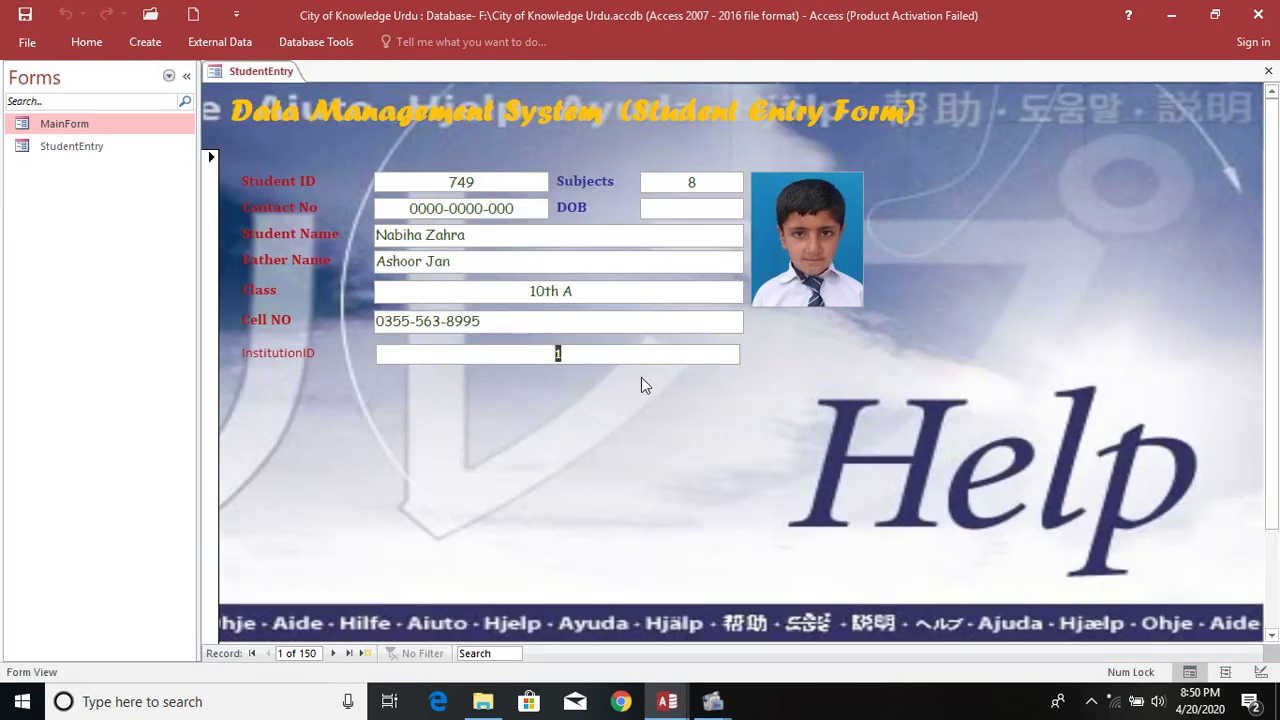
Step forward through the StudentEntry records and examine the InstitutionID field of each student.
{"action": "left_click", "coordinate": [333, 653]}
{"action": "left_click", "coordinate": [333, 653]}
{"action": "left_click", "coordinate": [333, 653]}
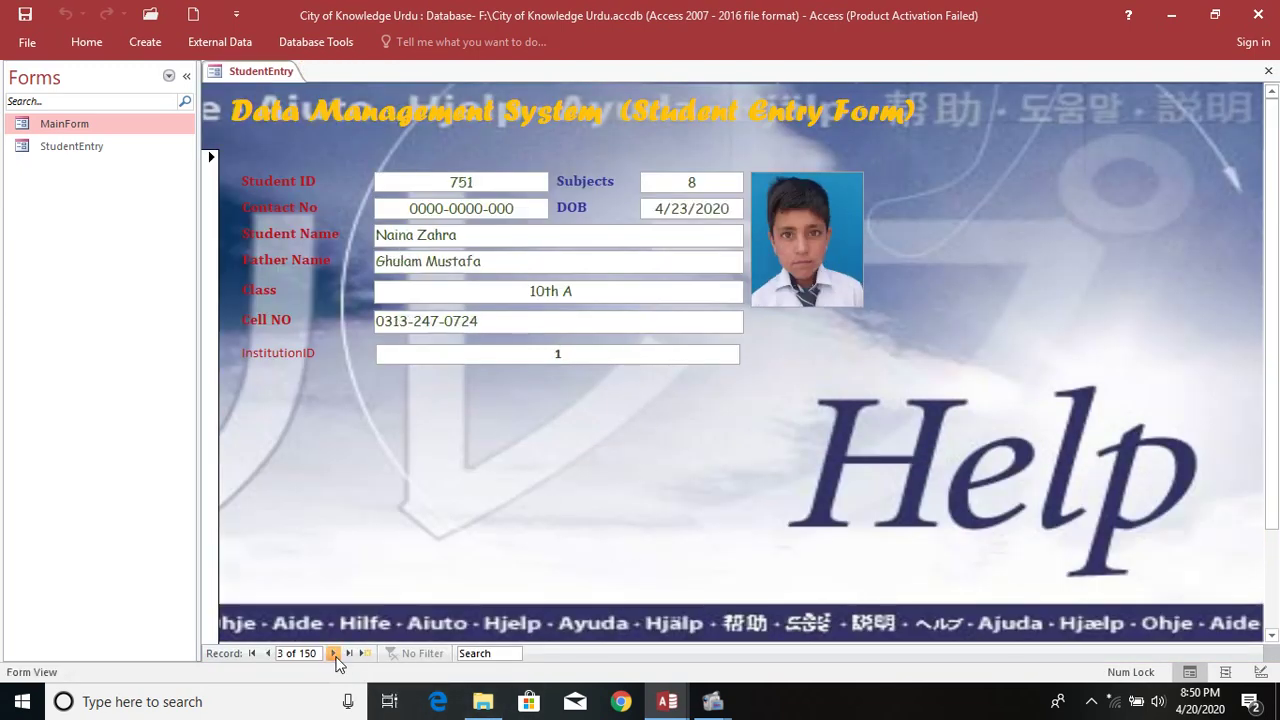
{"action": "left_click", "coordinate": [333, 653]}
{"action": "left_click", "coordinate": [333, 653]}
{"action": "left_click", "coordinate": [333, 653]}
{"action": "left_click", "coordinate": [333, 653]}
{"action": "left_click", "coordinate": [333, 653]}
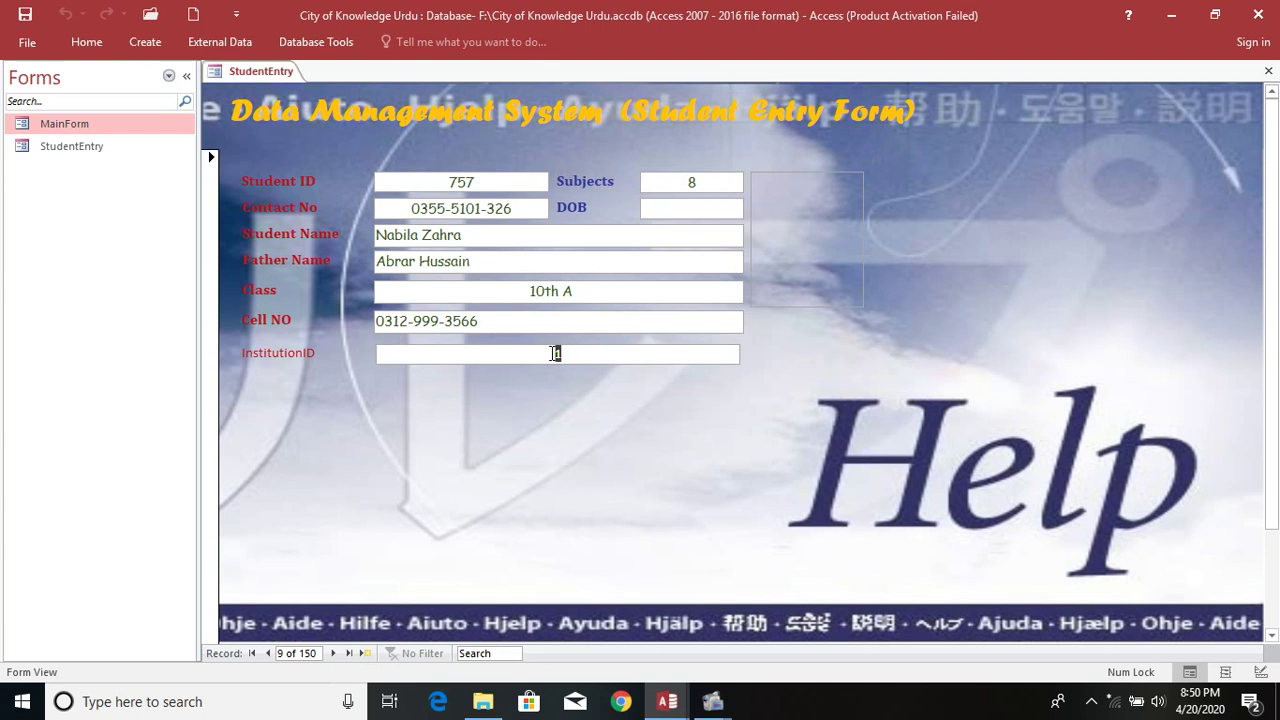
{"action": "left_click_drag", "start_coordinate": [574, 352], "coordinate": [531, 377]}
Switch the StudentEntry form to Design View and list the database's queries in the object list.
{"action": "right_click", "coordinate": [273, 72]}
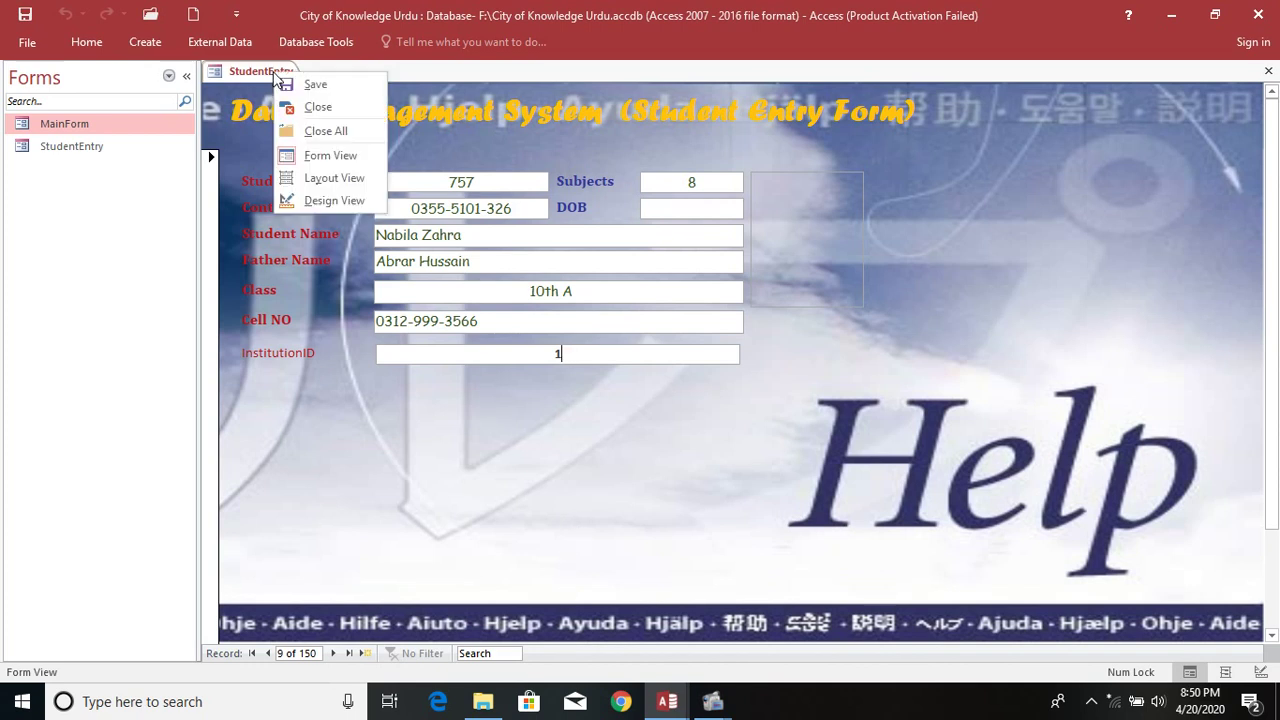
{"action": "left_click", "coordinate": [352, 200]}
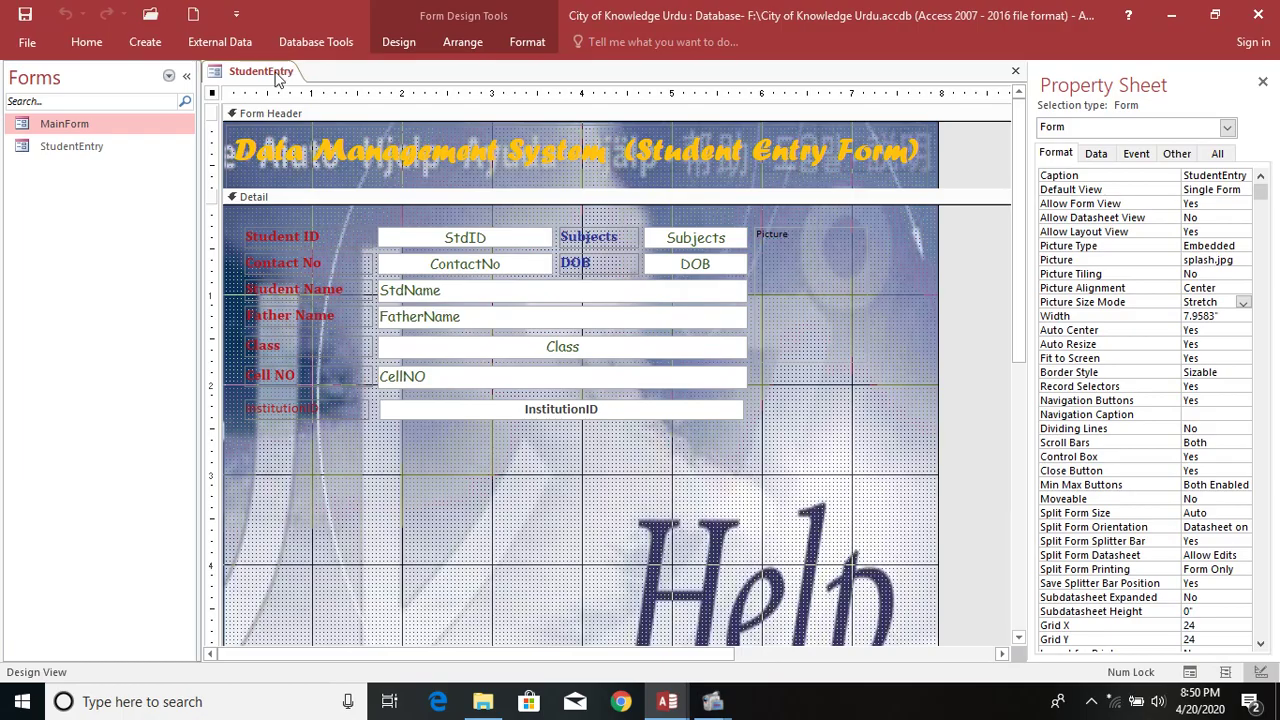
{"action": "left_click", "coordinate": [169, 76]}
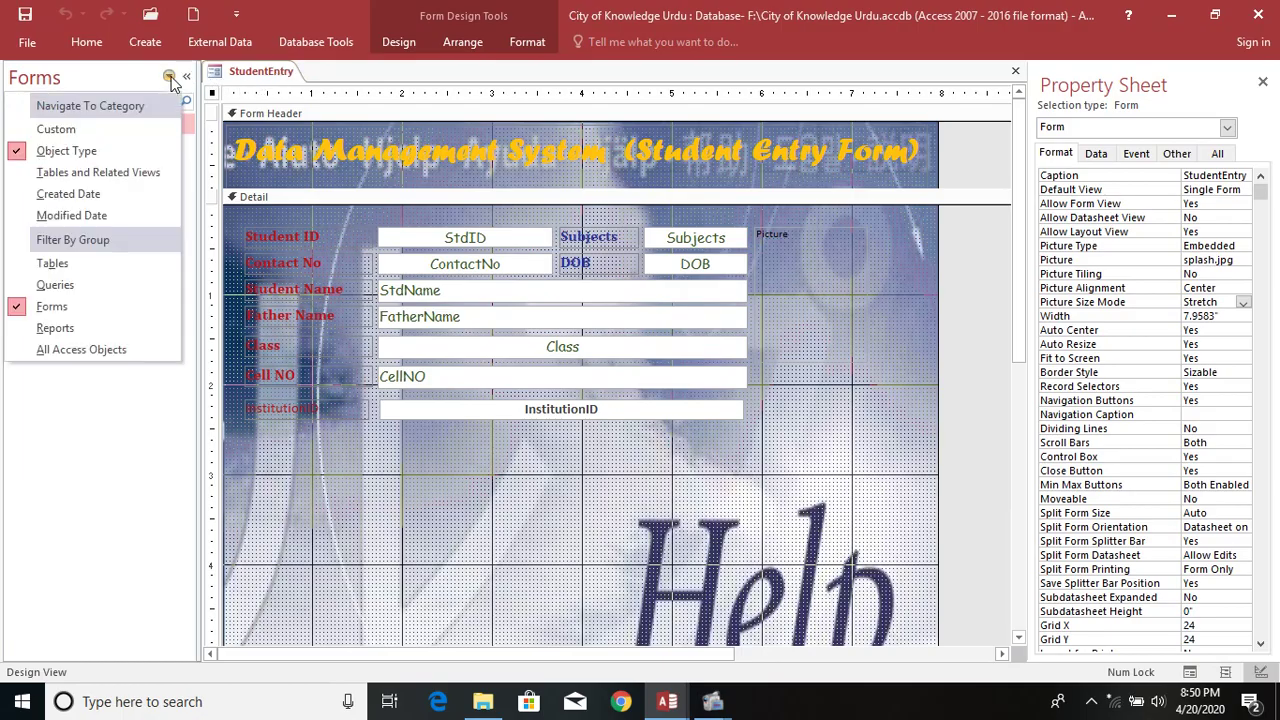
{"action": "left_click", "coordinate": [165, 284]}
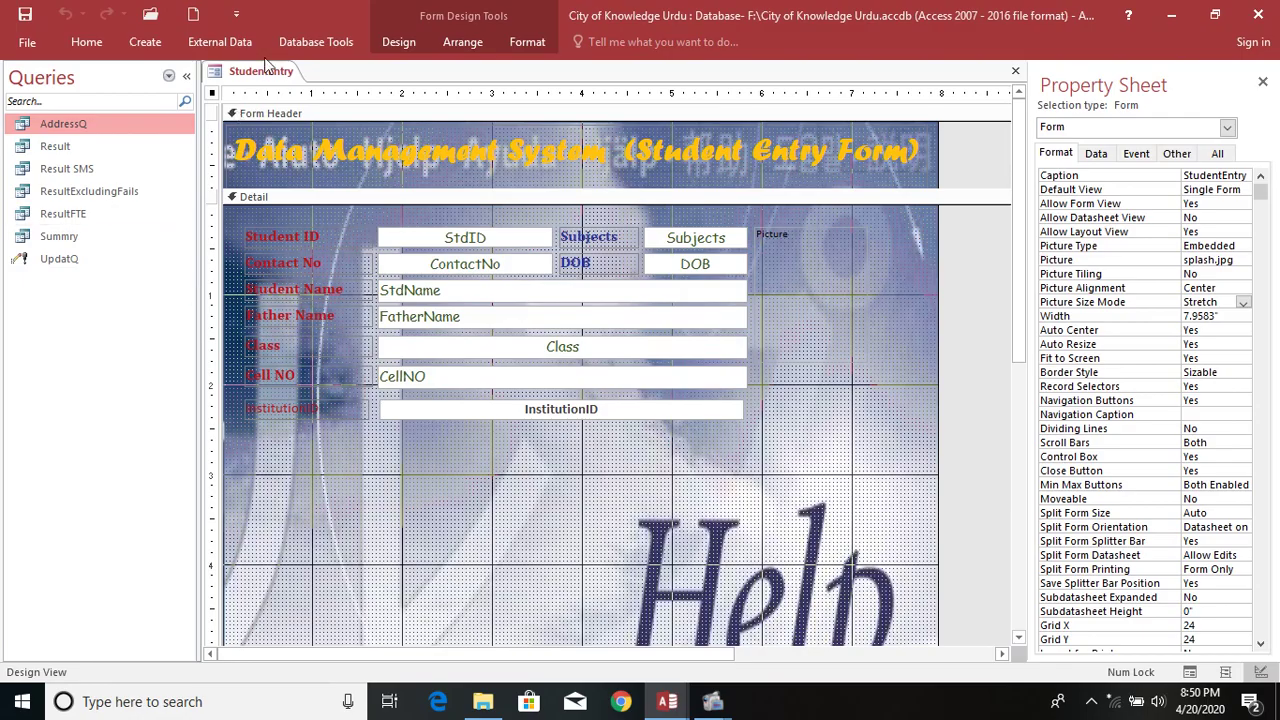
Create a new query in Query Design based on the InstitutionInfo table and add its InstID field.
{"action": "left_click", "coordinate": [156, 44]}
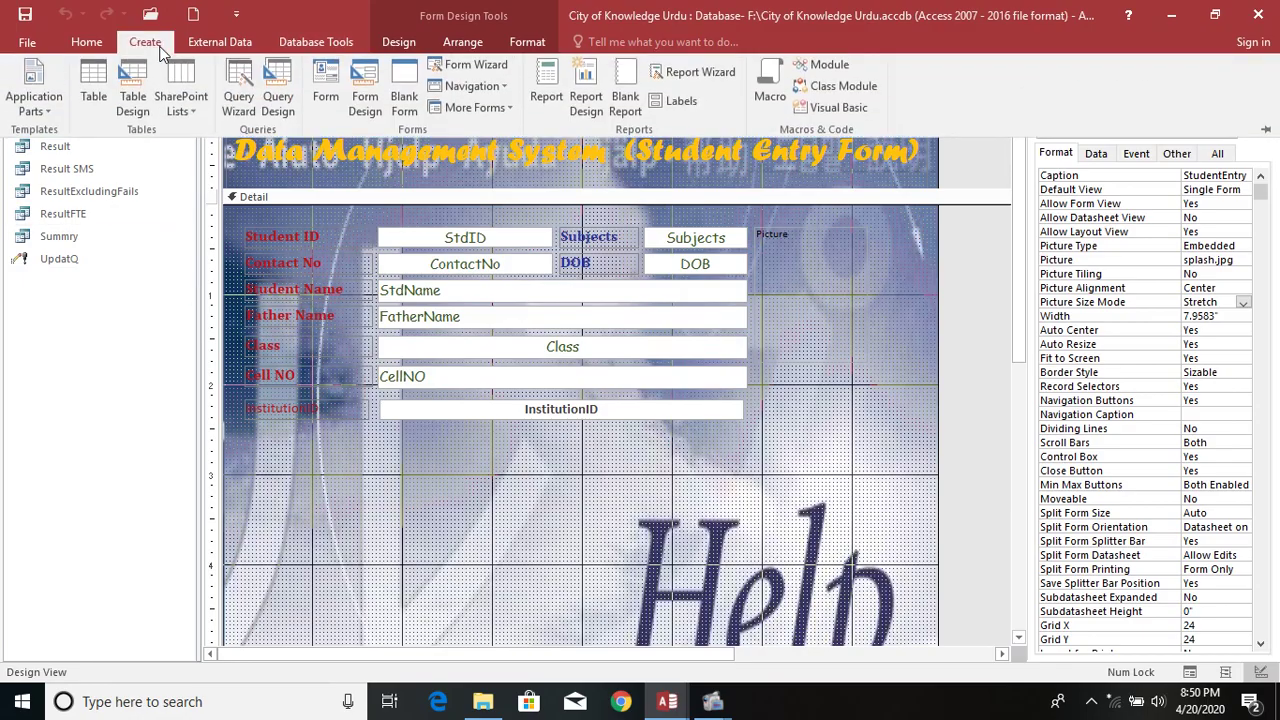
{"action": "left_click", "coordinate": [283, 107]}
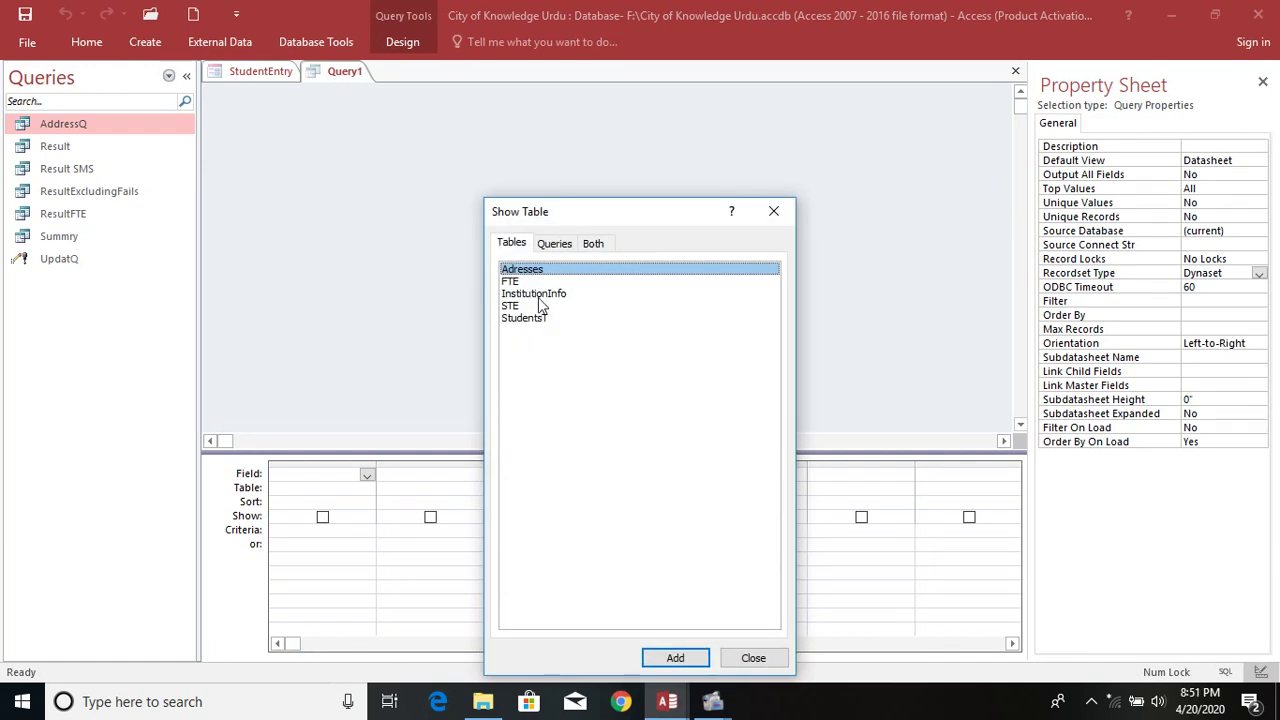
{"action": "left_click", "coordinate": [538, 294]}
{"action": "left_click", "coordinate": [673, 657]}
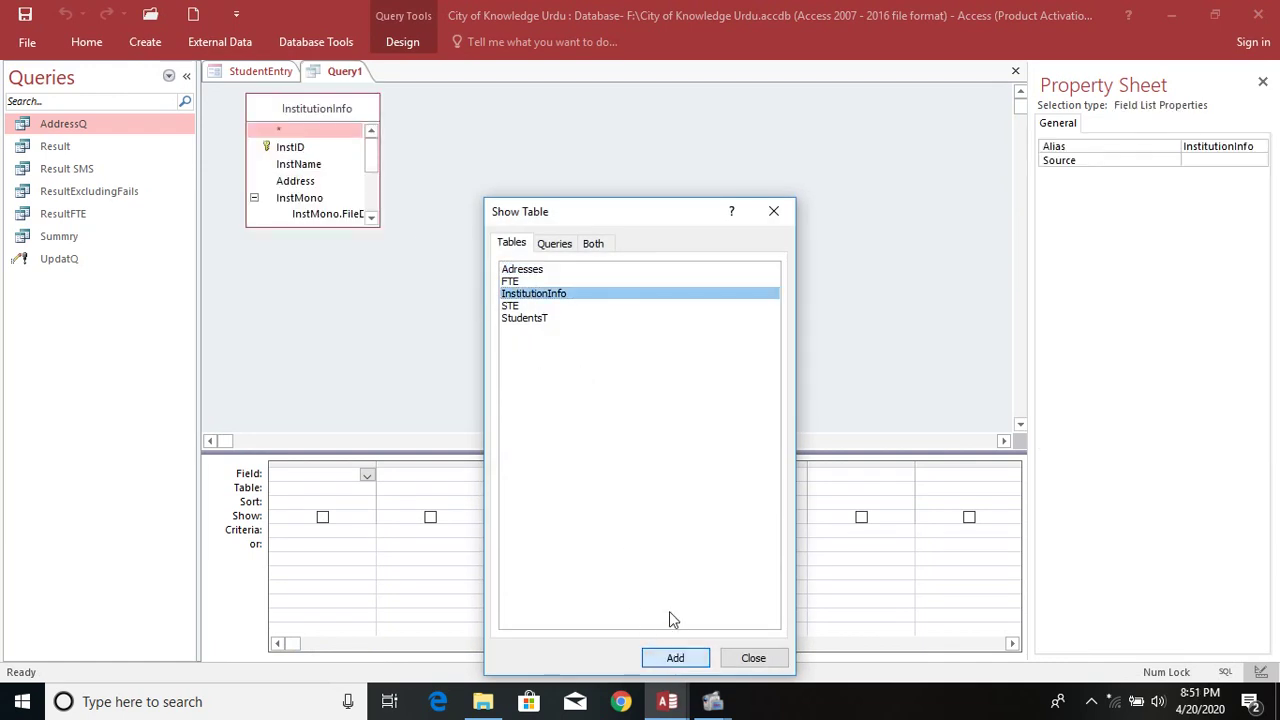
{"action": "left_click", "coordinate": [776, 211]}
{"action": "double_click", "coordinate": [299, 149]}
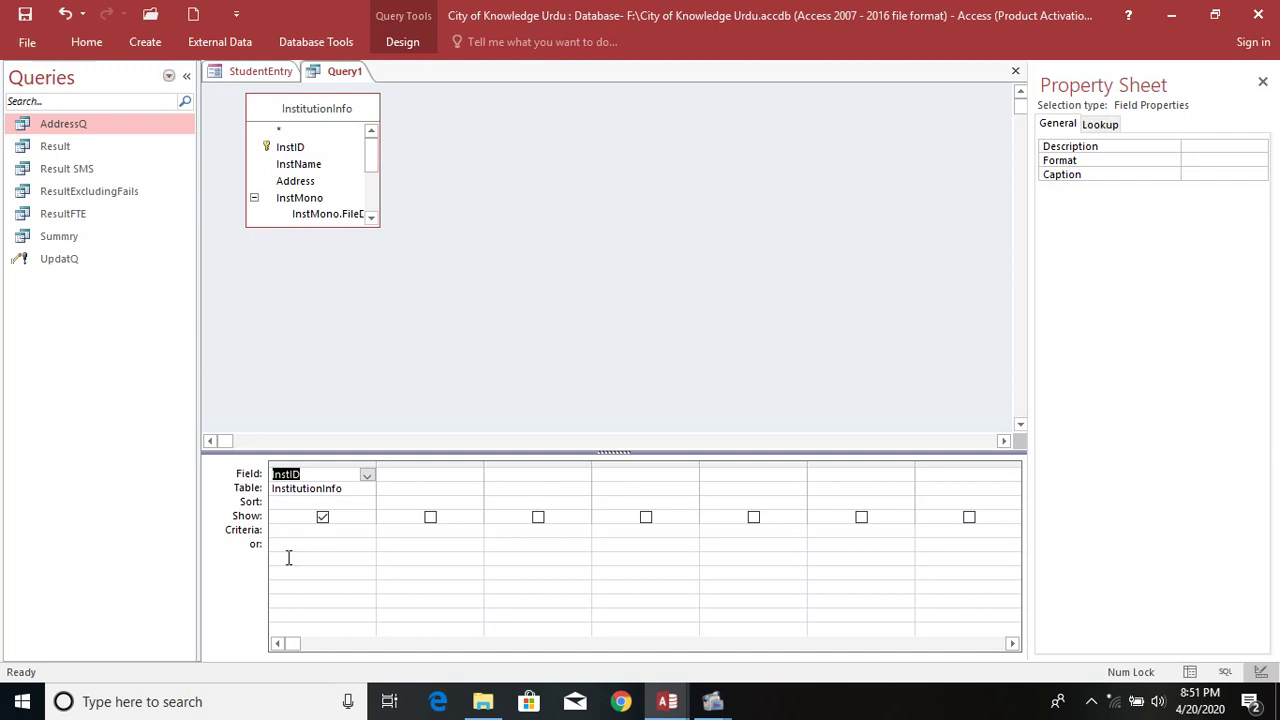
View the new query's InstID records in Datasheet View and return to Design View.
{"action": "right_click", "coordinate": [292, 504]}
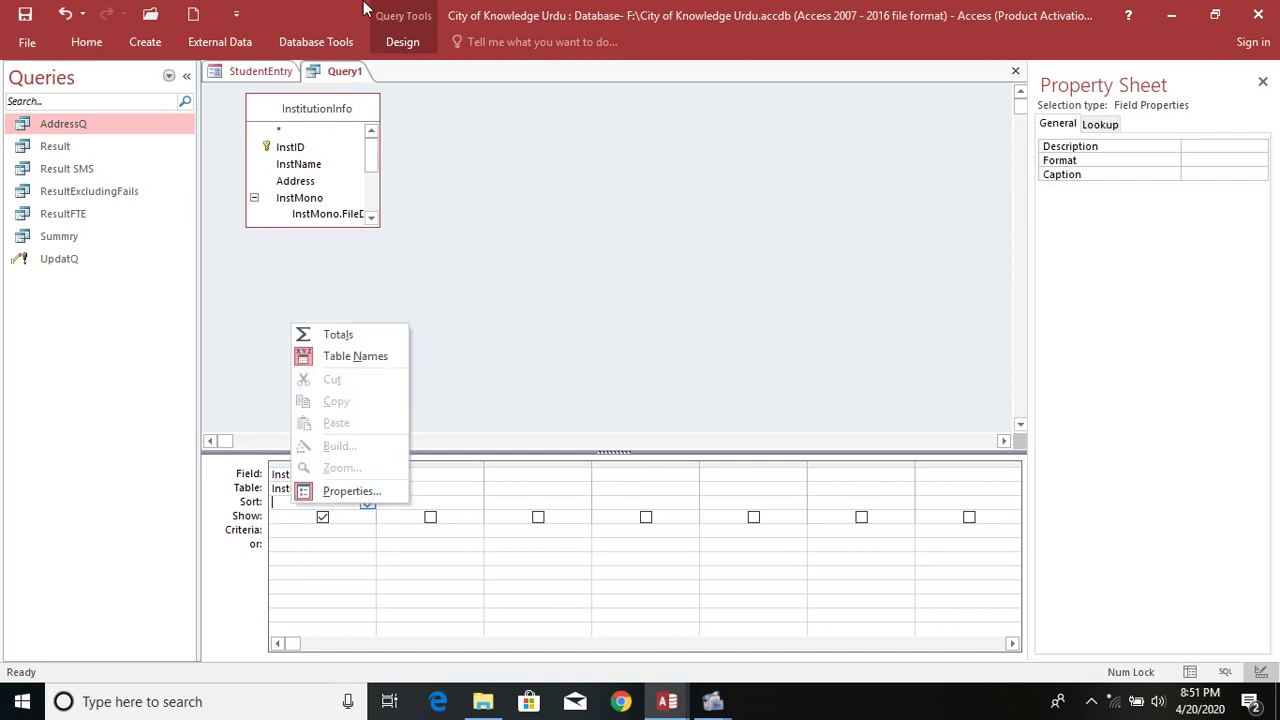
{"action": "right_click", "coordinate": [340, 74]}
{"action": "left_click", "coordinate": [414, 205]}
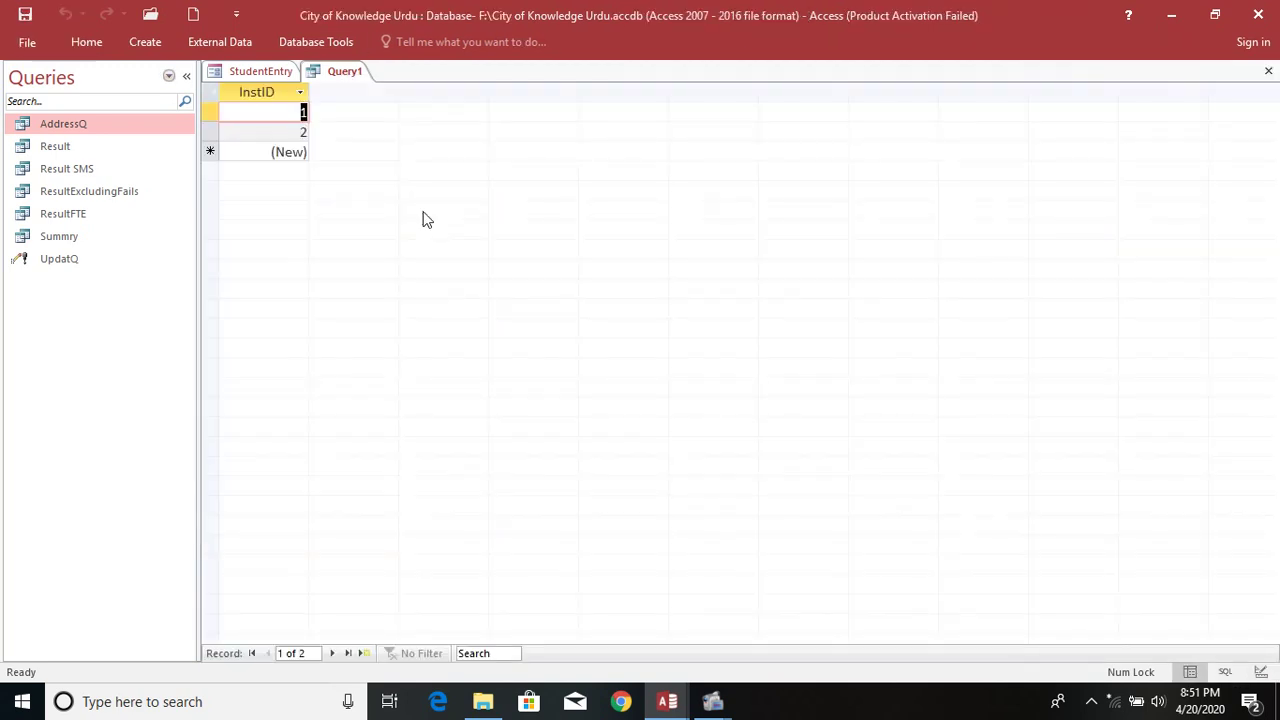
{"action": "right_click", "coordinate": [337, 74]}
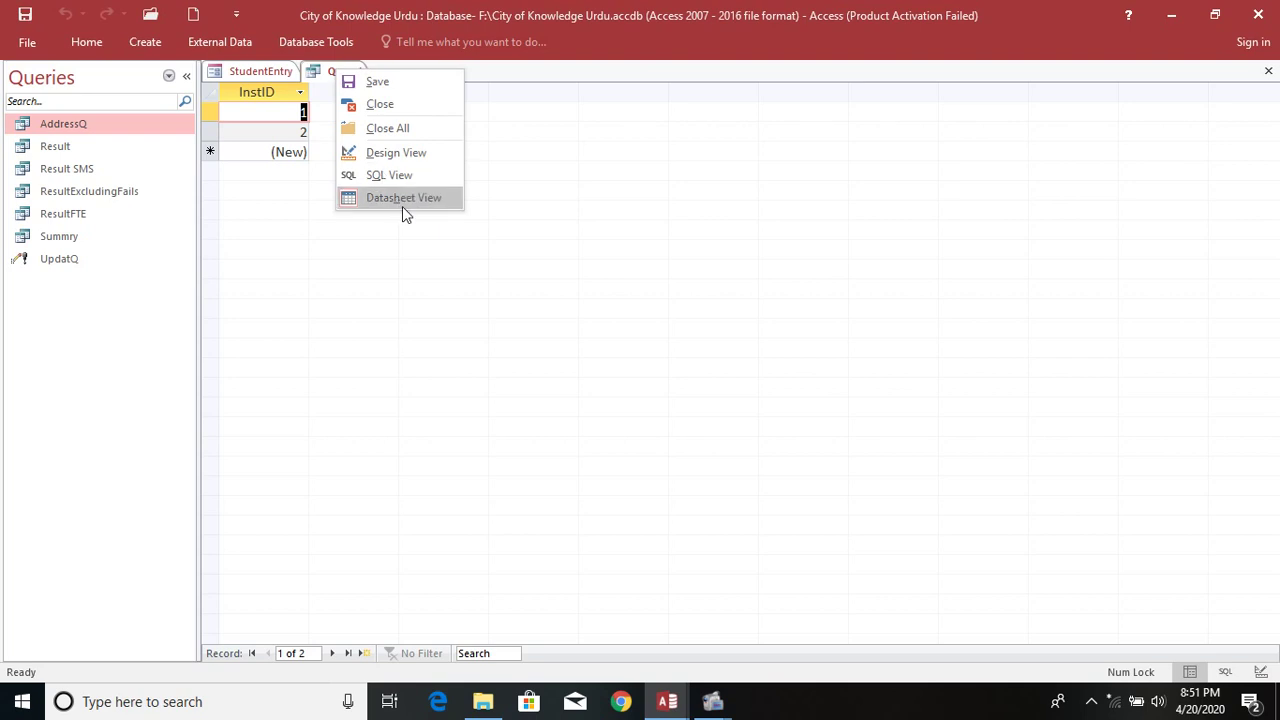
{"action": "left_click", "coordinate": [396, 153]}
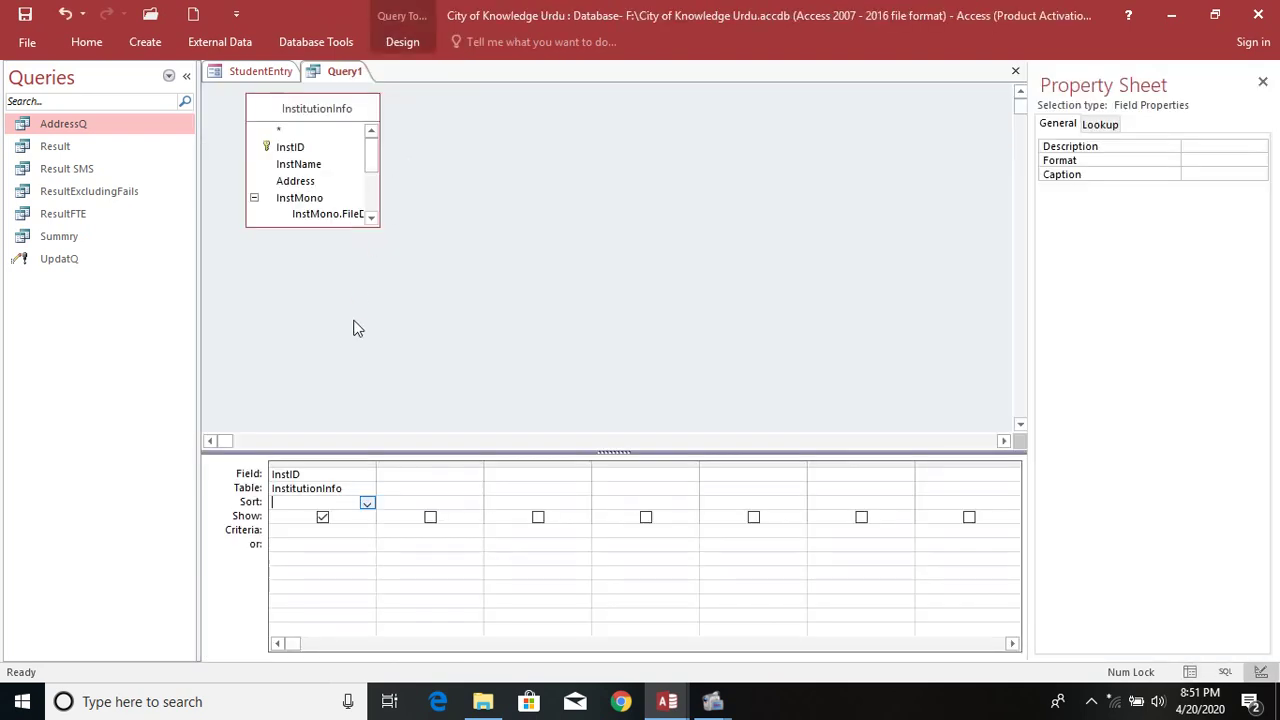
Turn on the Totals row in the query design grid and set InstID's total to Group By.
{"action": "double_click", "coordinate": [299, 489]}
{"action": "right_click", "coordinate": [299, 493]}
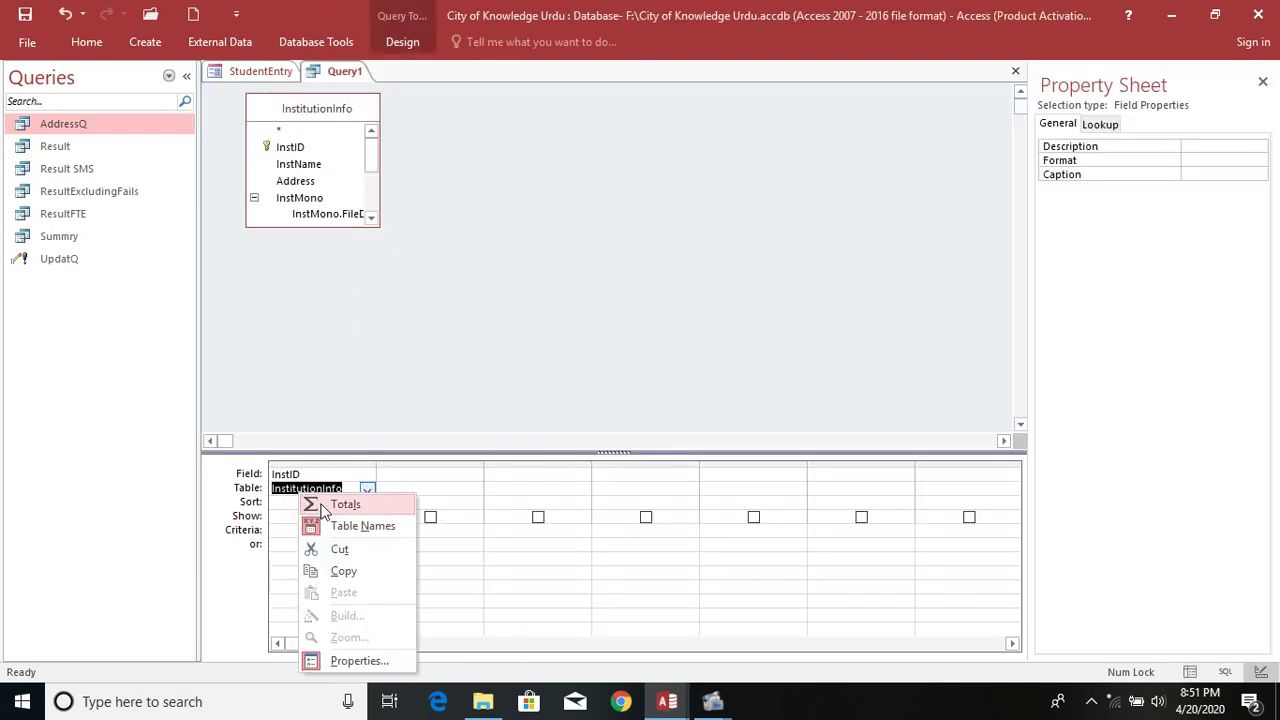
{"action": "left_click", "coordinate": [312, 503]}
{"action": "left_click", "coordinate": [367, 505]}
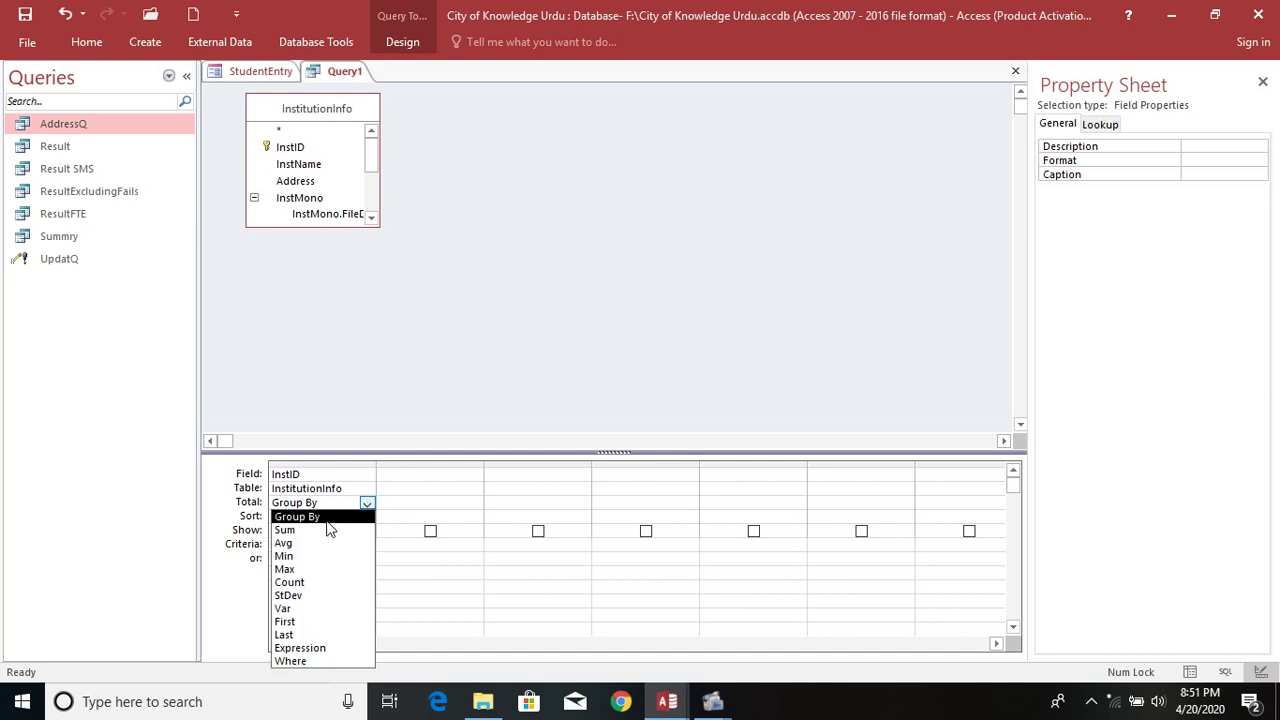
{"action": "left_click", "coordinate": [323, 520]}
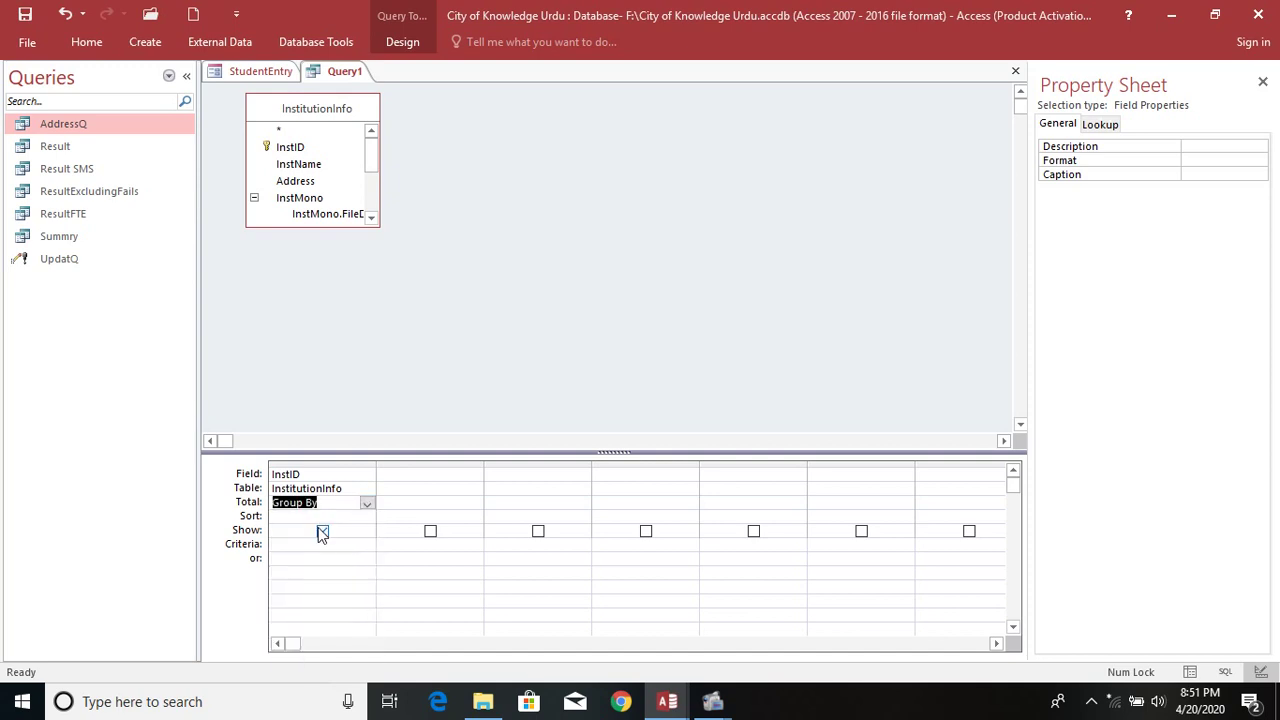
Save the query under the name InstID and close it.
{"action": "left_click", "coordinate": [25, 14]}
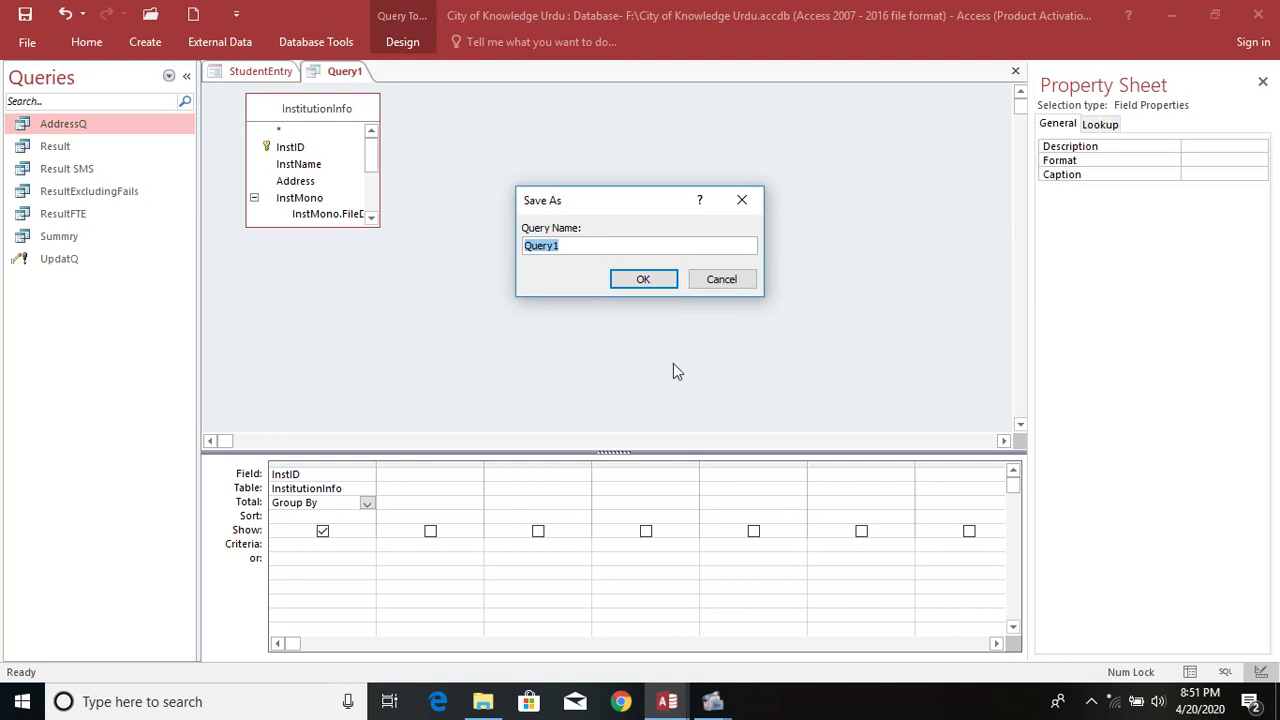
{"action": "type", "text": "Cla"}
{"action": "left_click", "coordinate": [668, 283]}
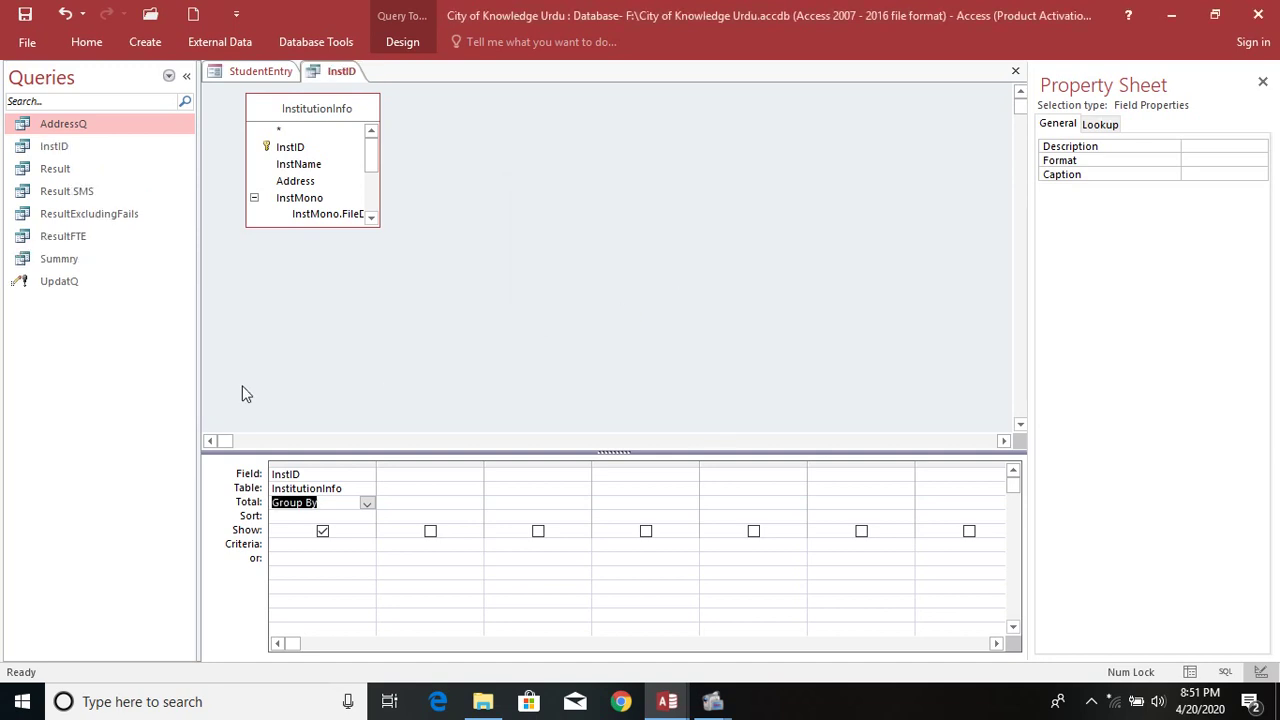
{"action": "left_click", "coordinate": [1015, 71]}
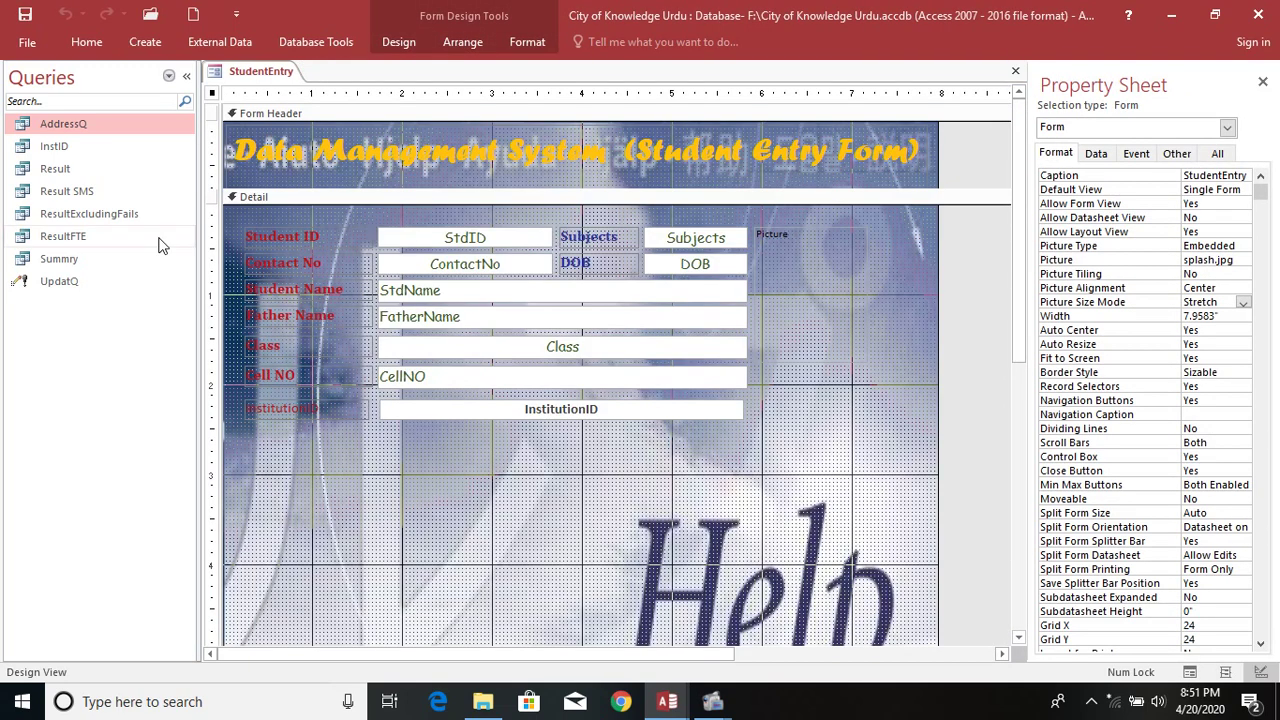
Open the InstID query, move through its records to examine the listed IDs, and close it.
{"action": "double_click", "coordinate": [71, 147]}
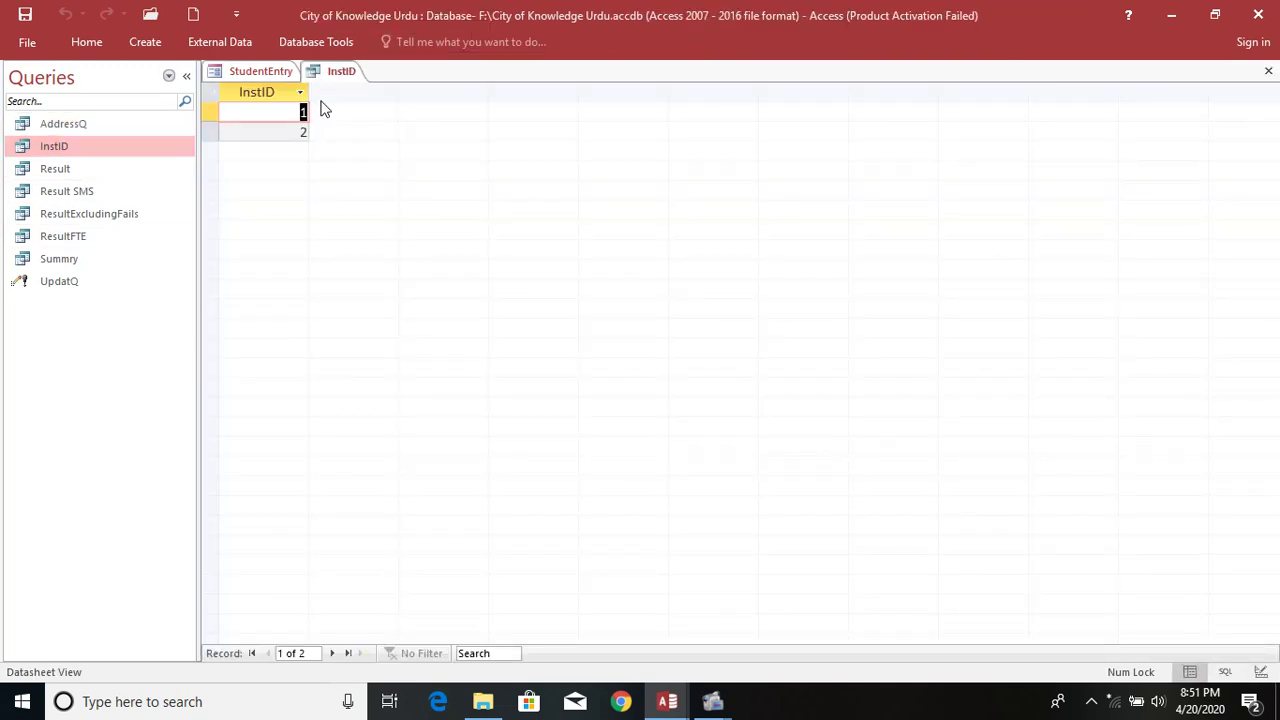
{"action": "double_click", "coordinate": [301, 132]}
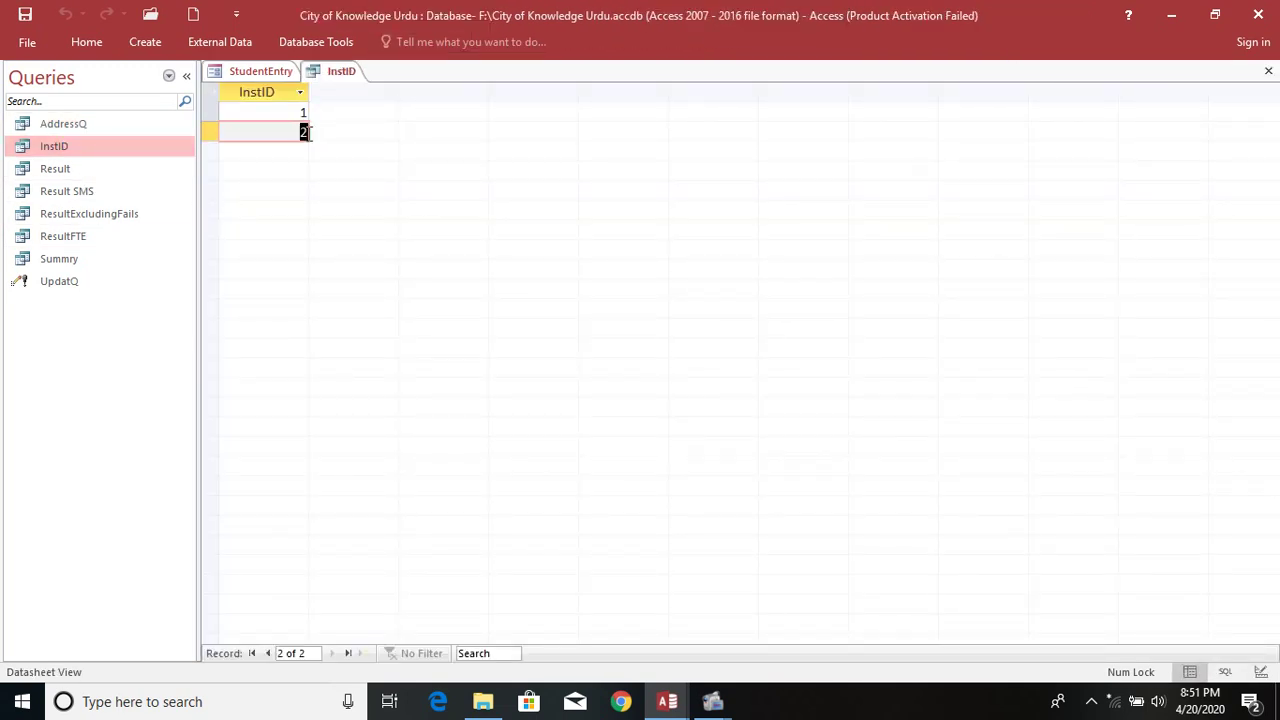
{"action": "key", "text": "Up"}
{"action": "key", "text": "Down"}
{"action": "key", "text": "Up"}
{"action": "key", "text": "Down"}
{"action": "key", "text": "Up"}
{"action": "left_click", "coordinate": [1268, 71]}
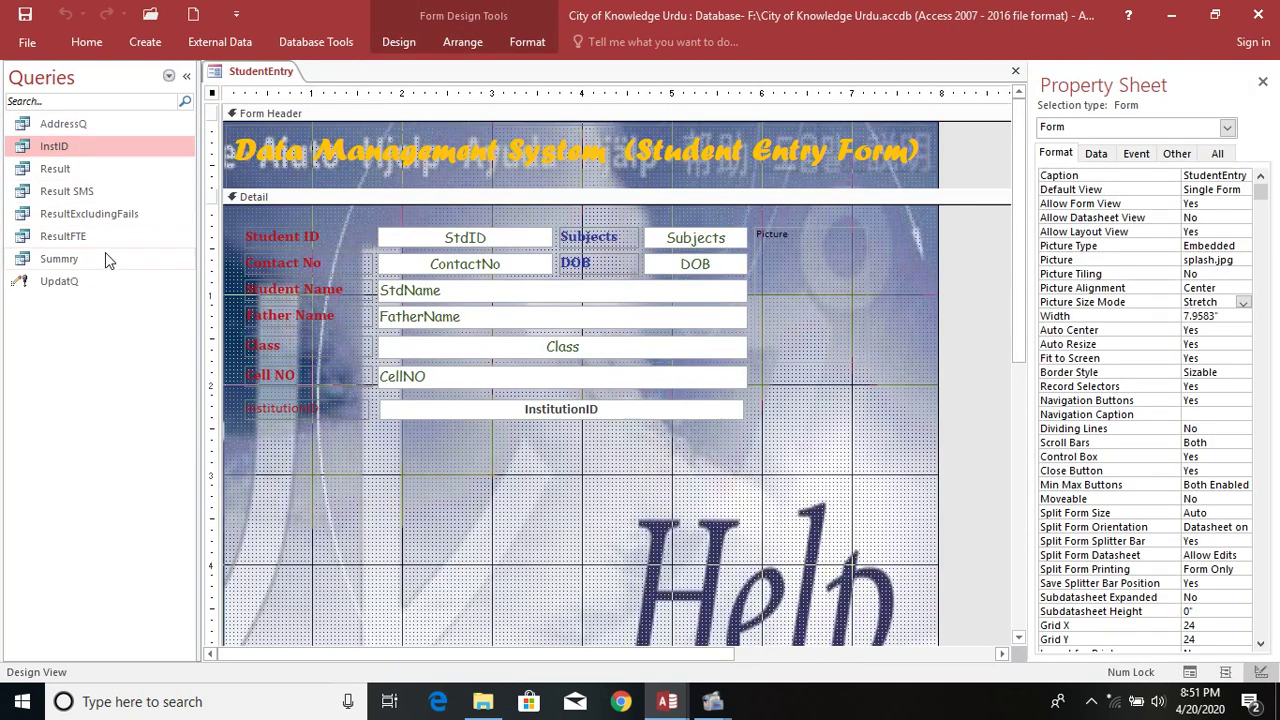
Open the InstitutionInfo table and add a new record with InstName "The Excellence Public Shool" and Address "Pakistan".
{"action": "left_click", "coordinate": [169, 76]}
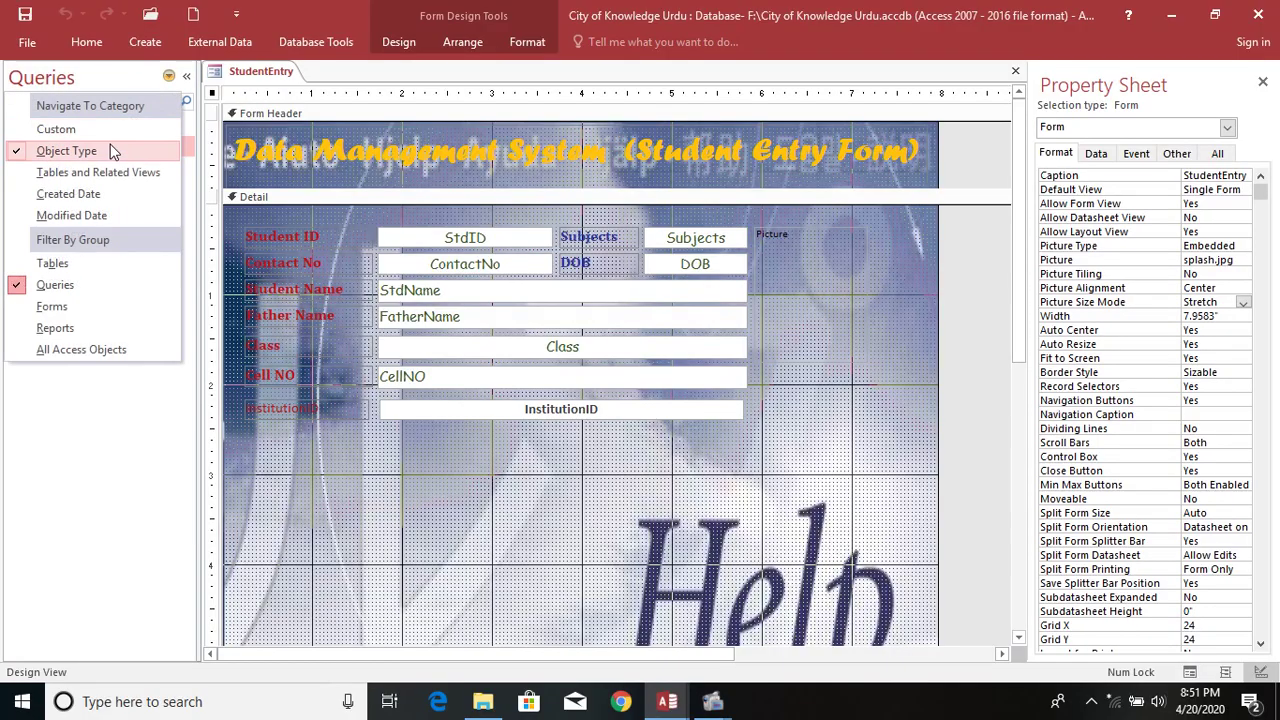
{"action": "left_click", "coordinate": [90, 264]}
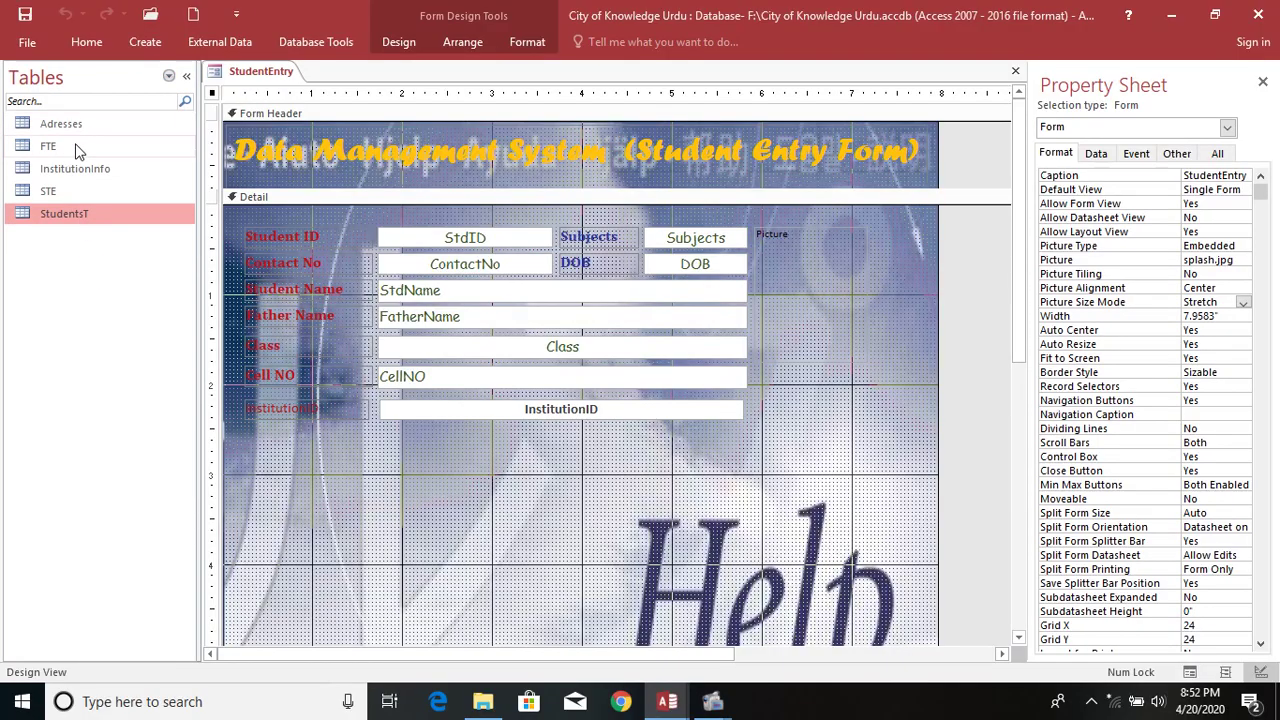
{"action": "left_click", "coordinate": [79, 176]}
{"action": "double_click", "coordinate": [79, 172]}
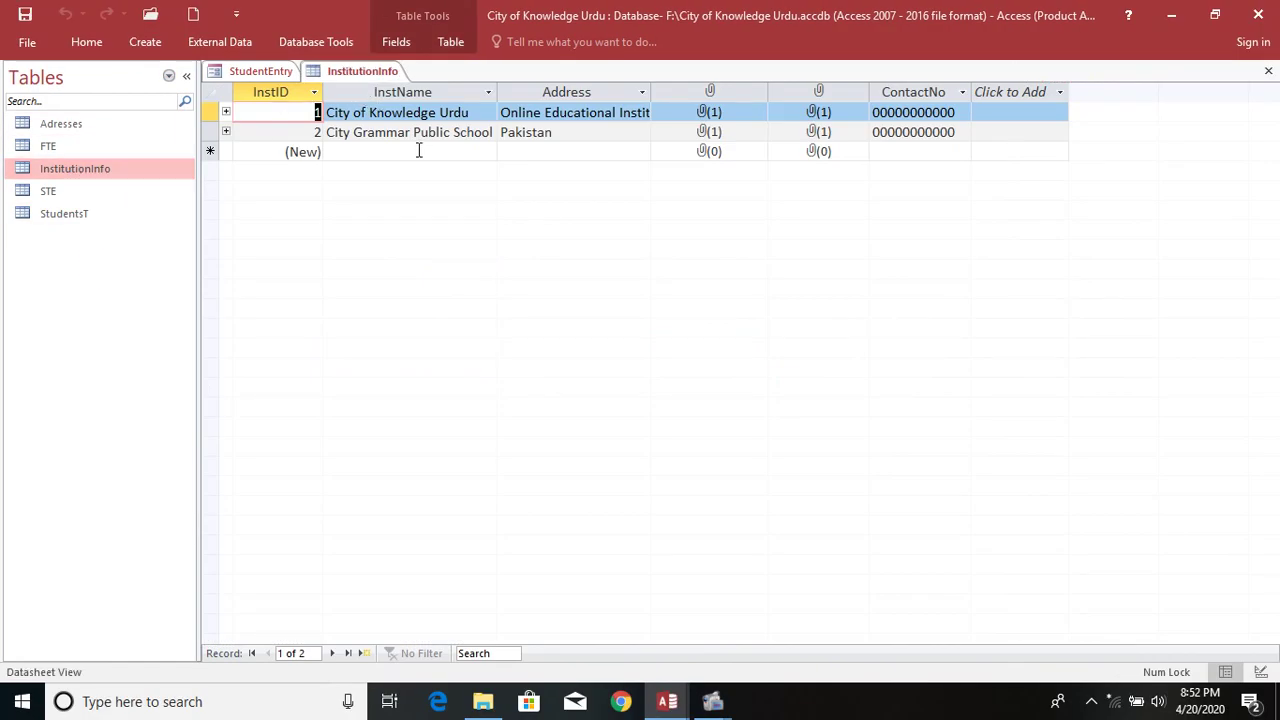
{"action": "left_click", "coordinate": [338, 149]}
{"action": "type", "text": "T"}
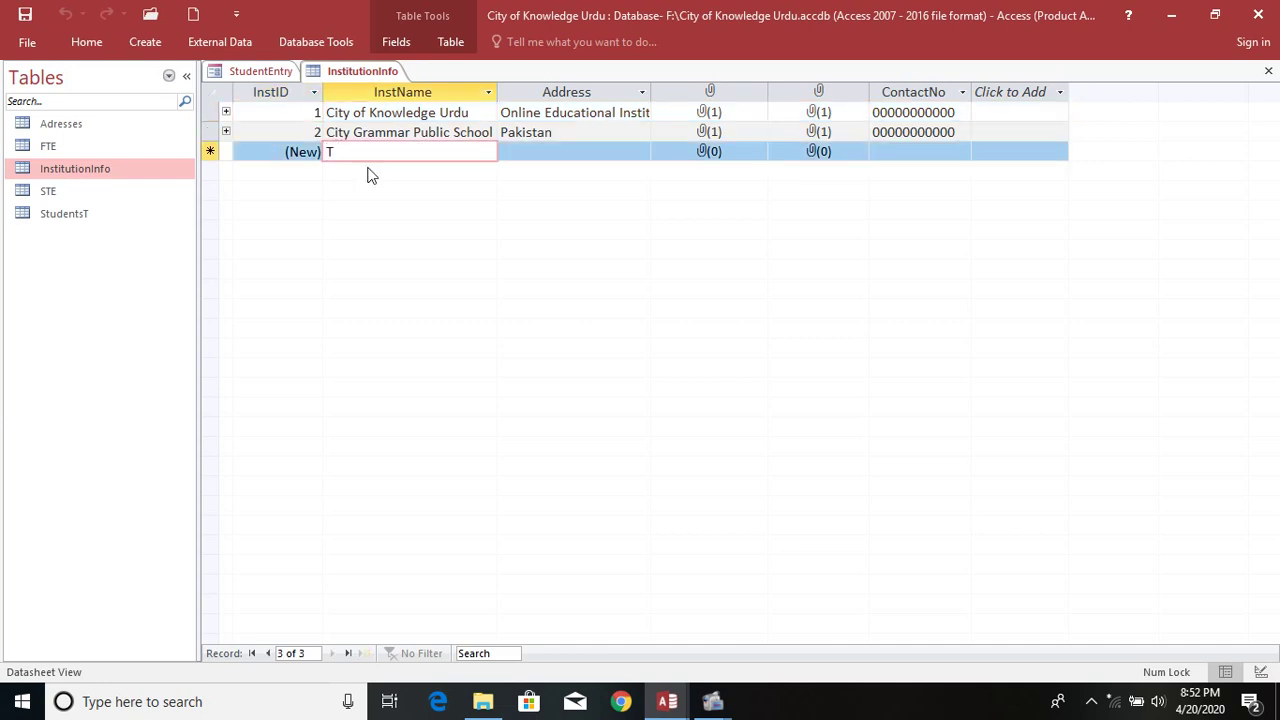
{"action": "type", "text": "he Excelle"}
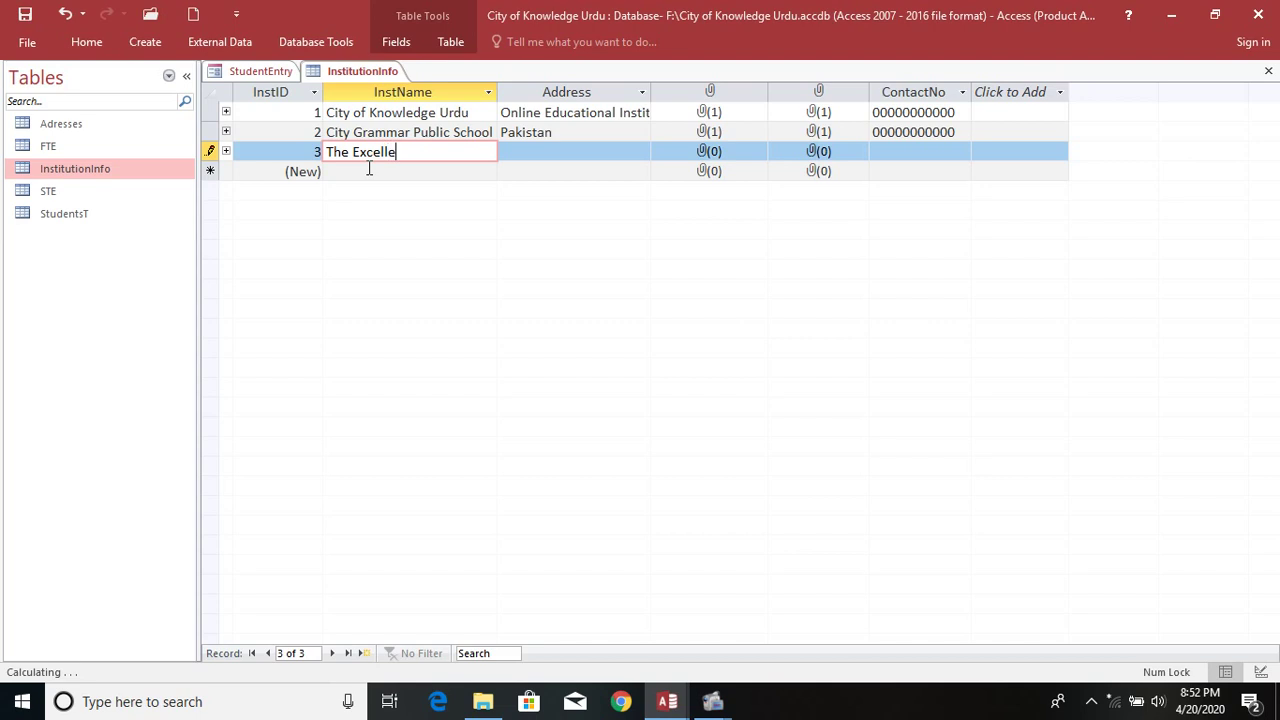
{"action": "type", "text": "nce Public Shool"}
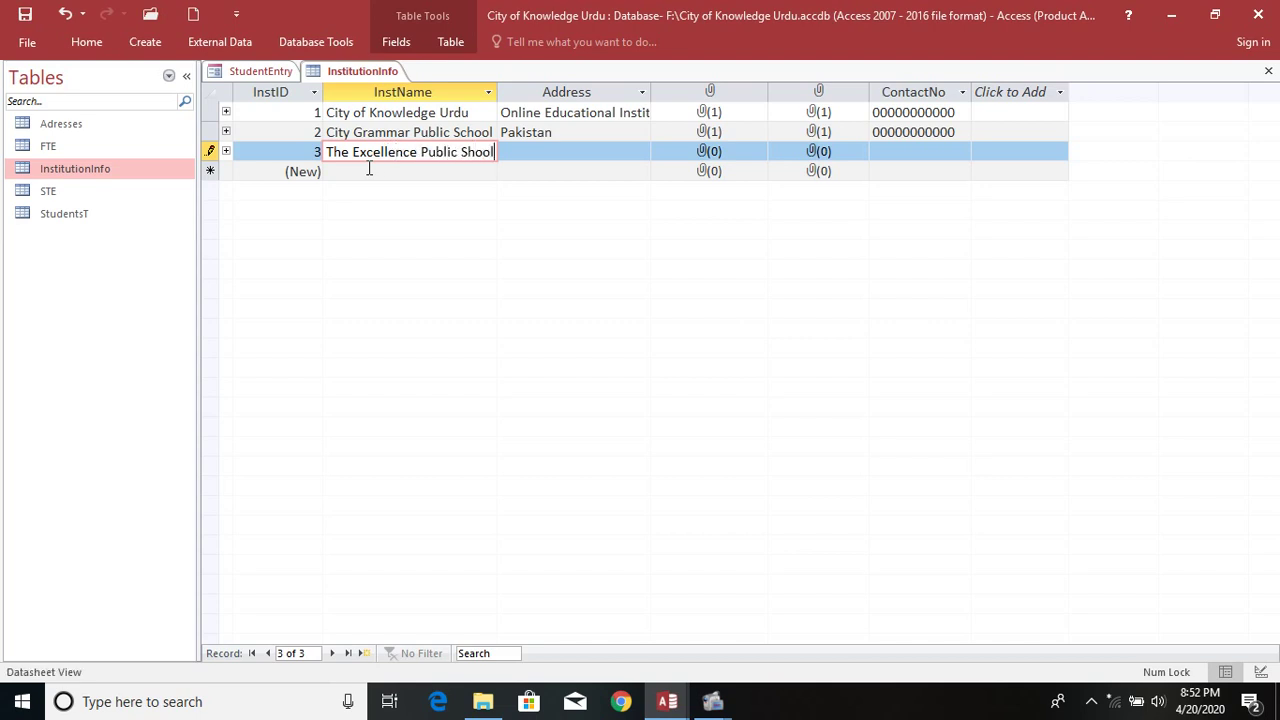
{"action": "key", "text": "Tab"}
{"action": "type", "text": "Pa"}
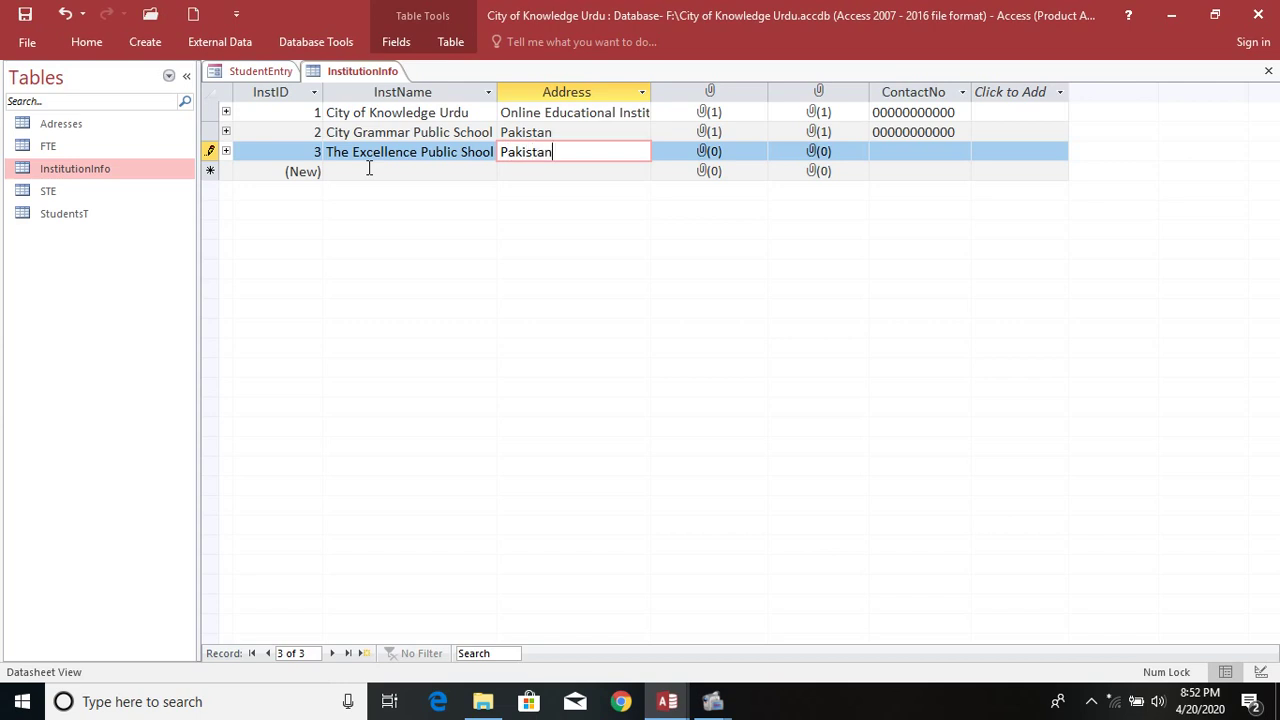
{"action": "type", "text": "kistan"}
{"action": "key", "text": "Tab"}
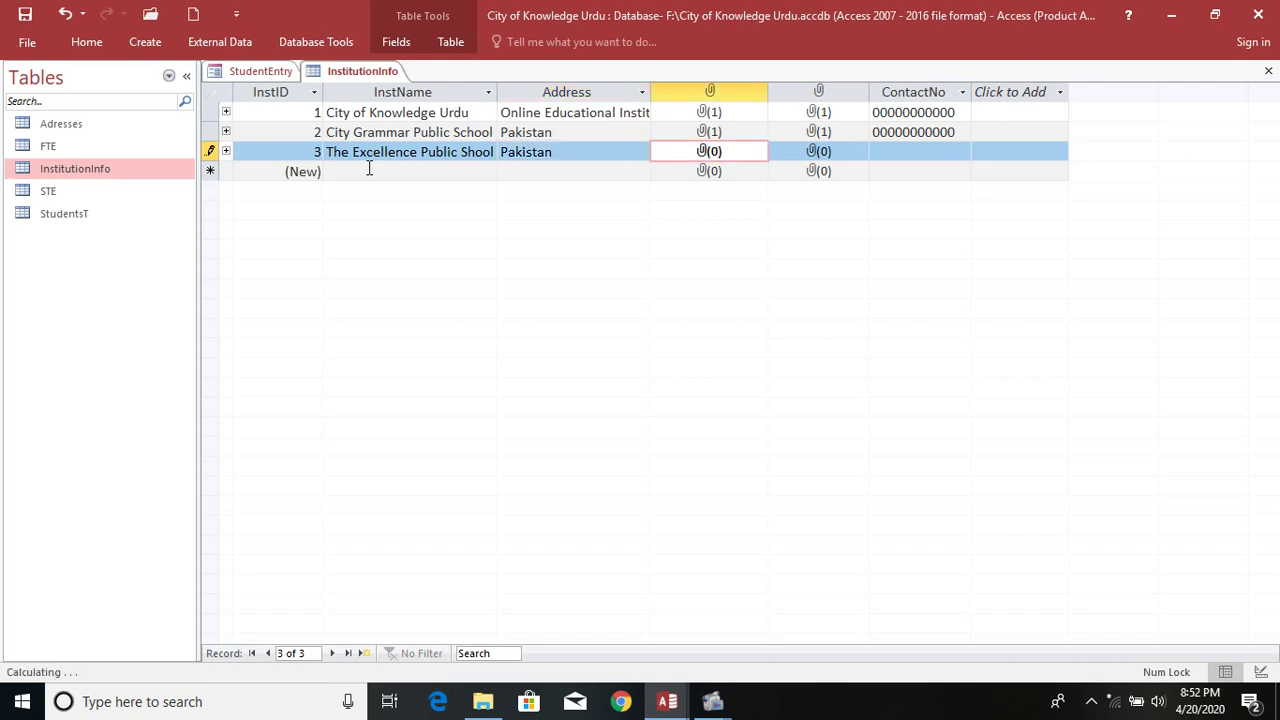
Attach the Excellence image from the YouTube Extra Images folder to the new institution's first attachment field.
{"action": "double_click", "coordinate": [706, 157]}
{"action": "left_click", "coordinate": [776, 292]}
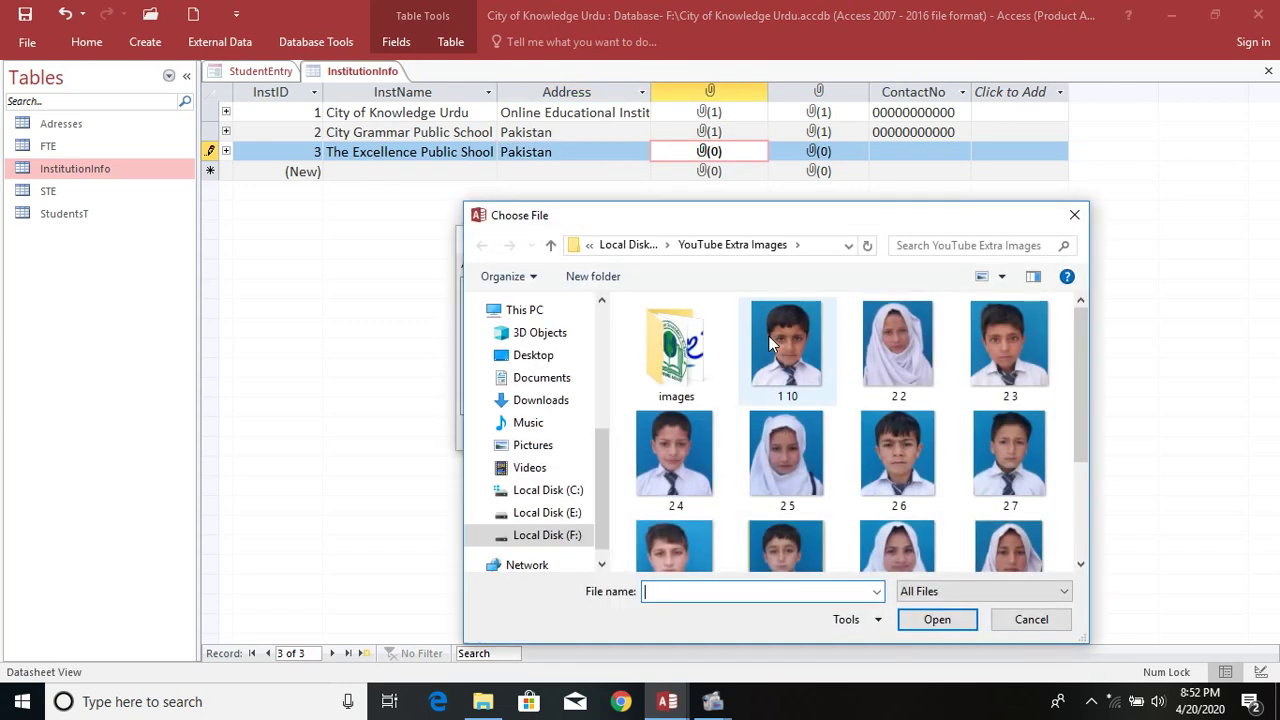
{"action": "left_click_drag", "start_coordinate": [1079, 339], "coordinate": [1082, 470]}
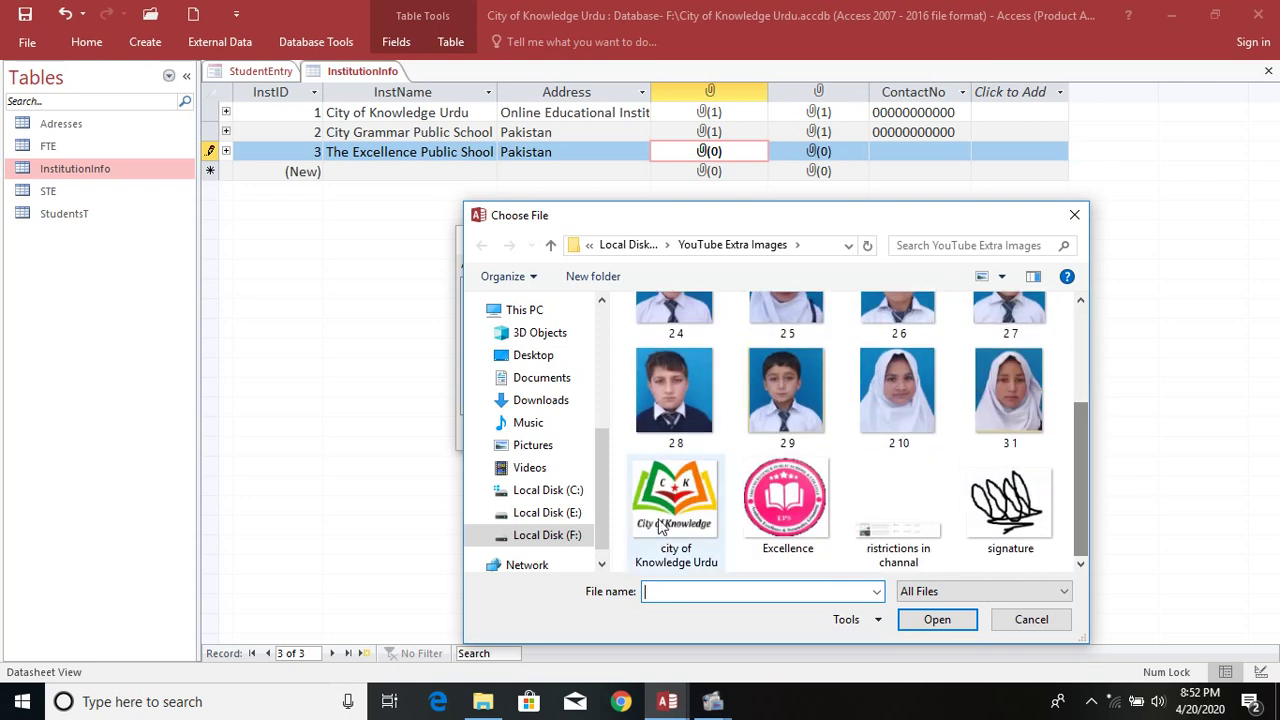
{"action": "double_click", "coordinate": [773, 499]}
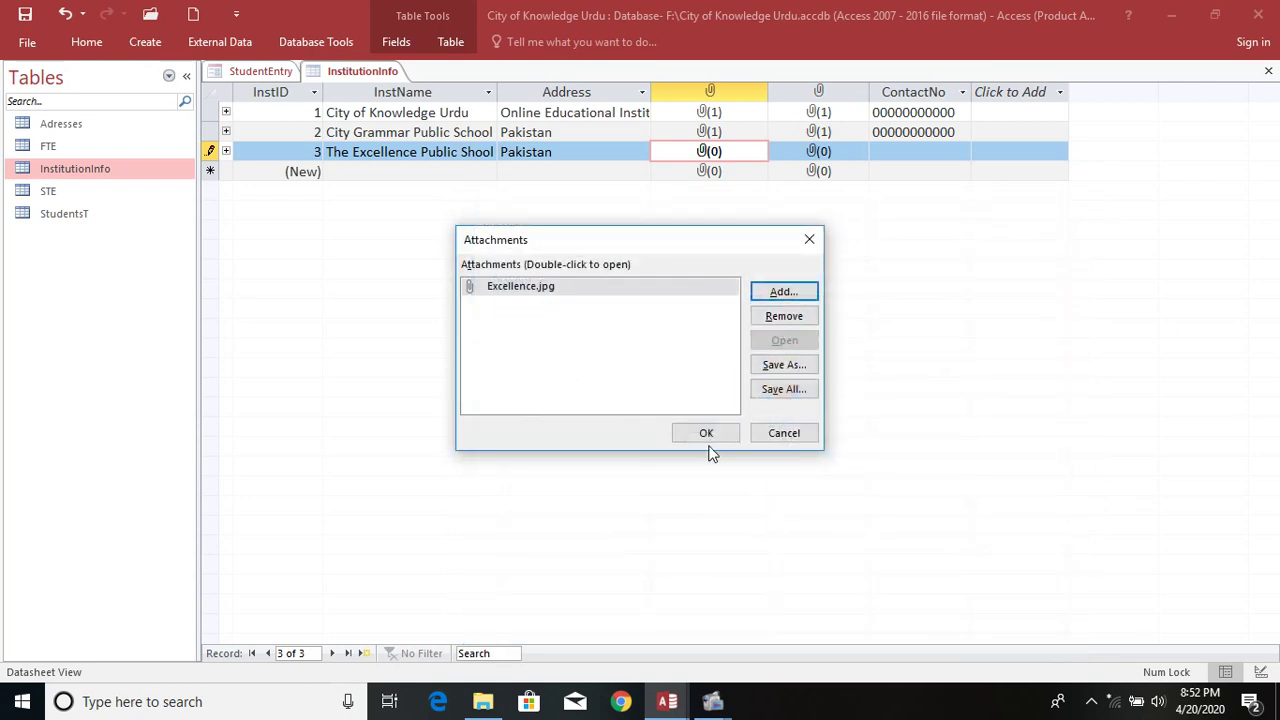
{"action": "left_click", "coordinate": [706, 434]}
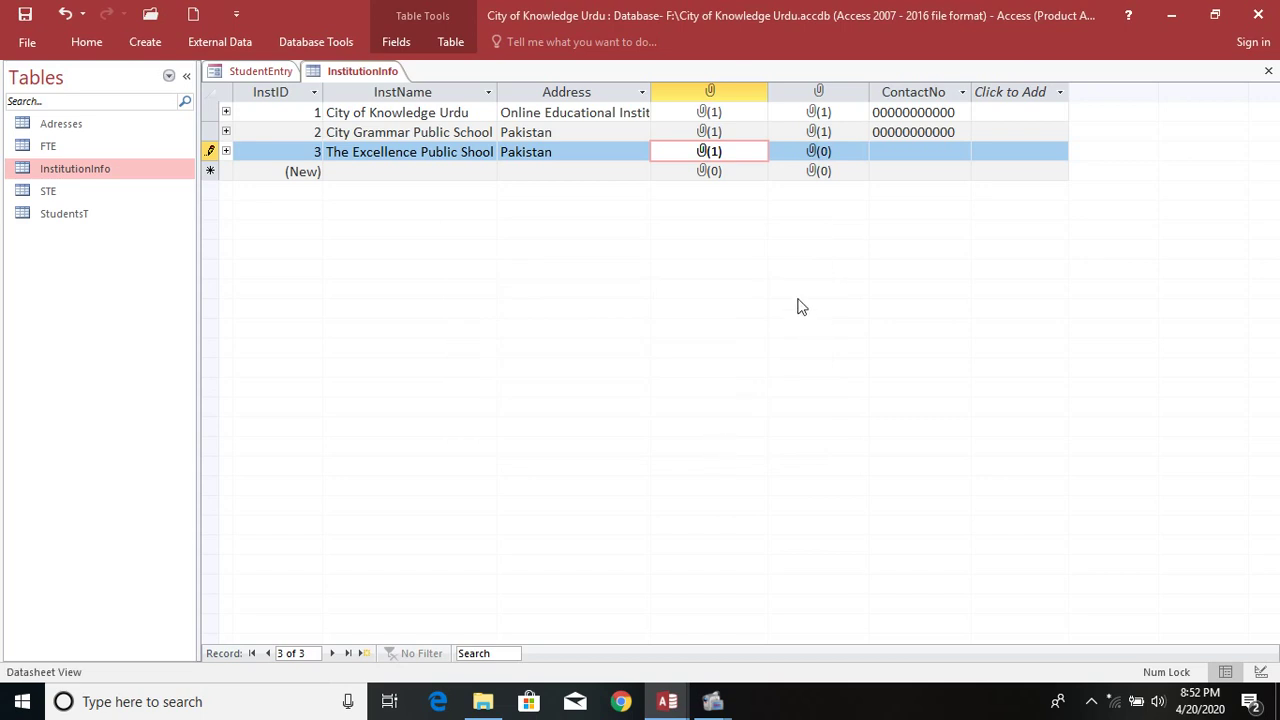
Fill in the new institution's contact number, then save and close the InstitutionInfo table.
{"action": "left_click", "coordinate": [820, 152]}
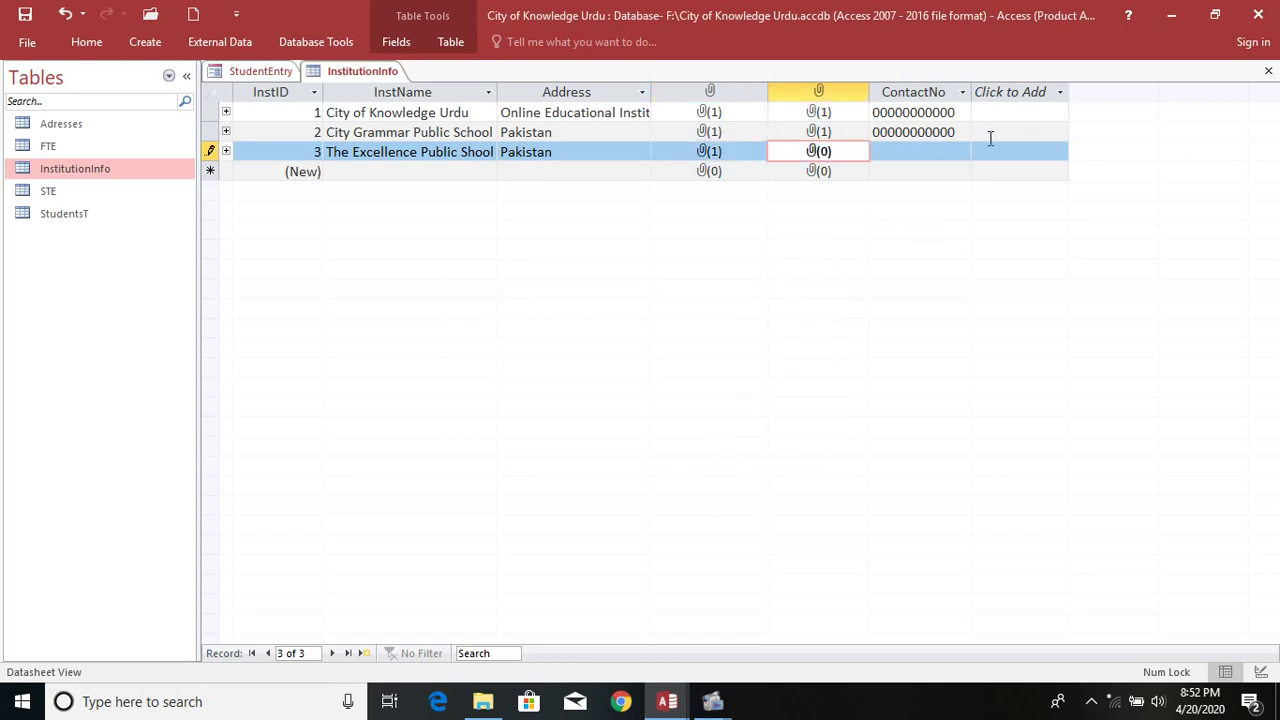
{"action": "left_click", "coordinate": [888, 153]}
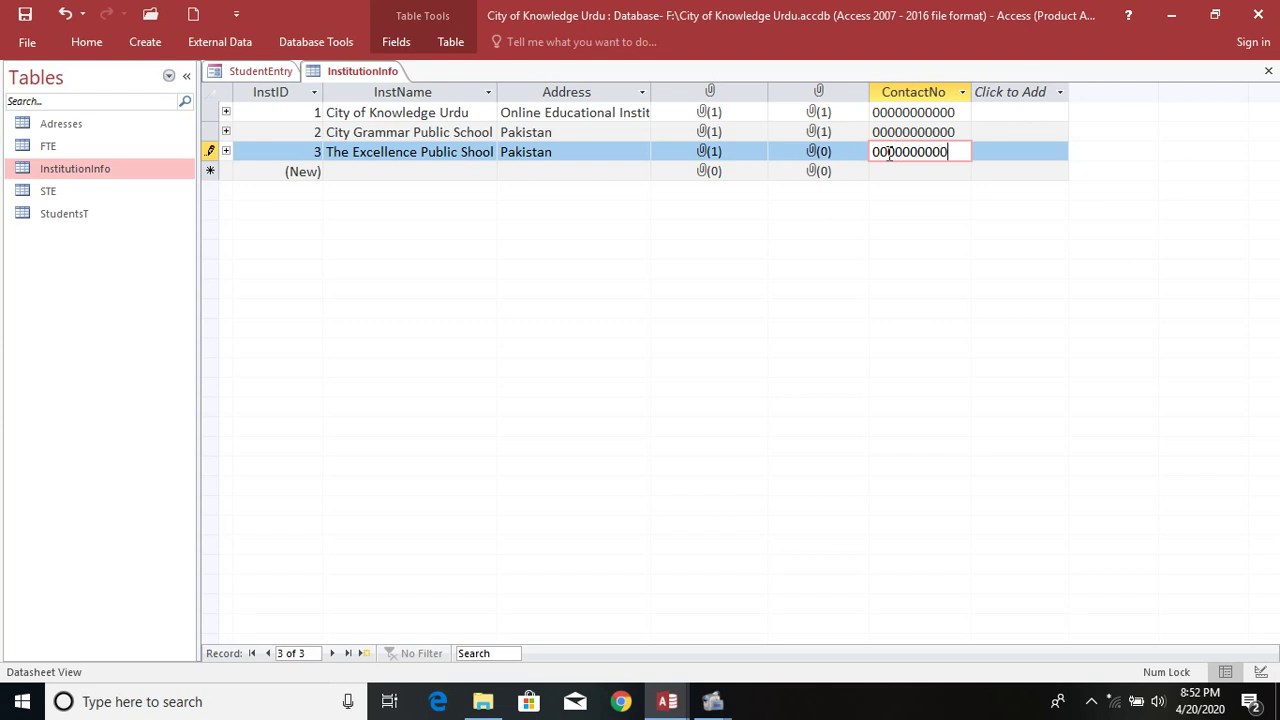
{"action": "left_click", "coordinate": [25, 16]}
{"action": "left_click", "coordinate": [1269, 71]}
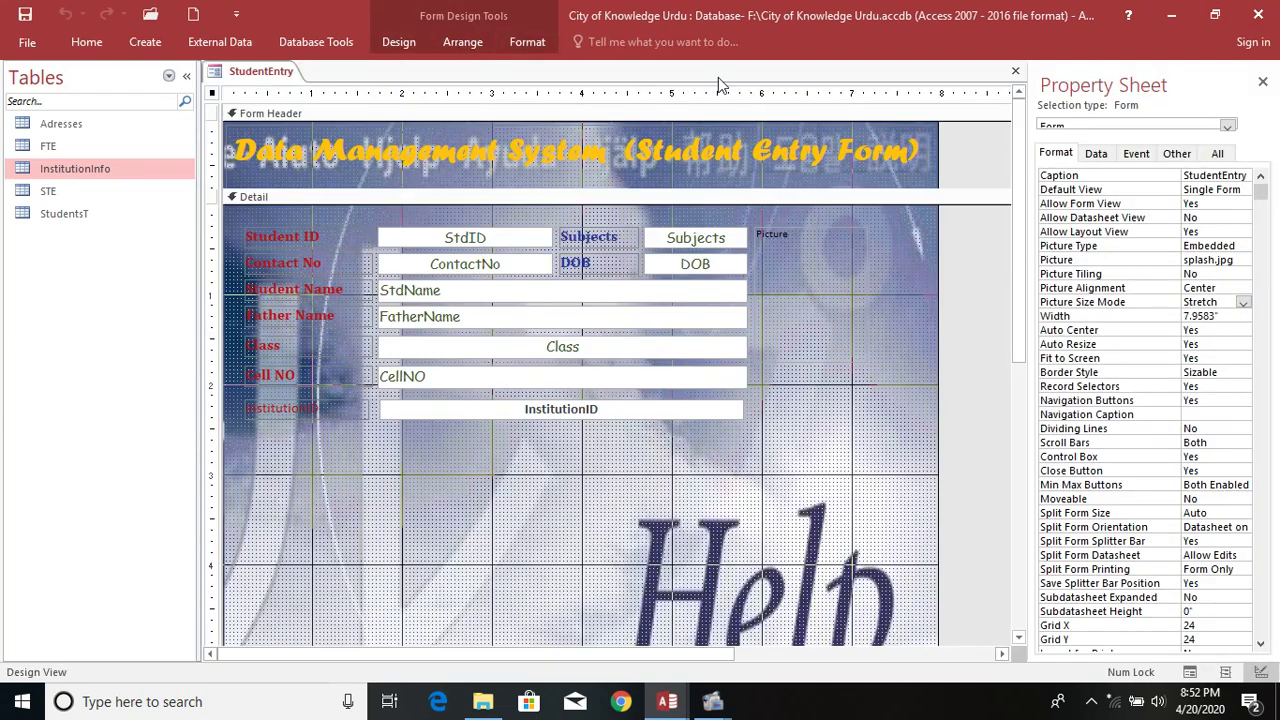
List the queries again, reopen the InstID query to check its institution IDs, and close it.
{"action": "left_click", "coordinate": [169, 77]}
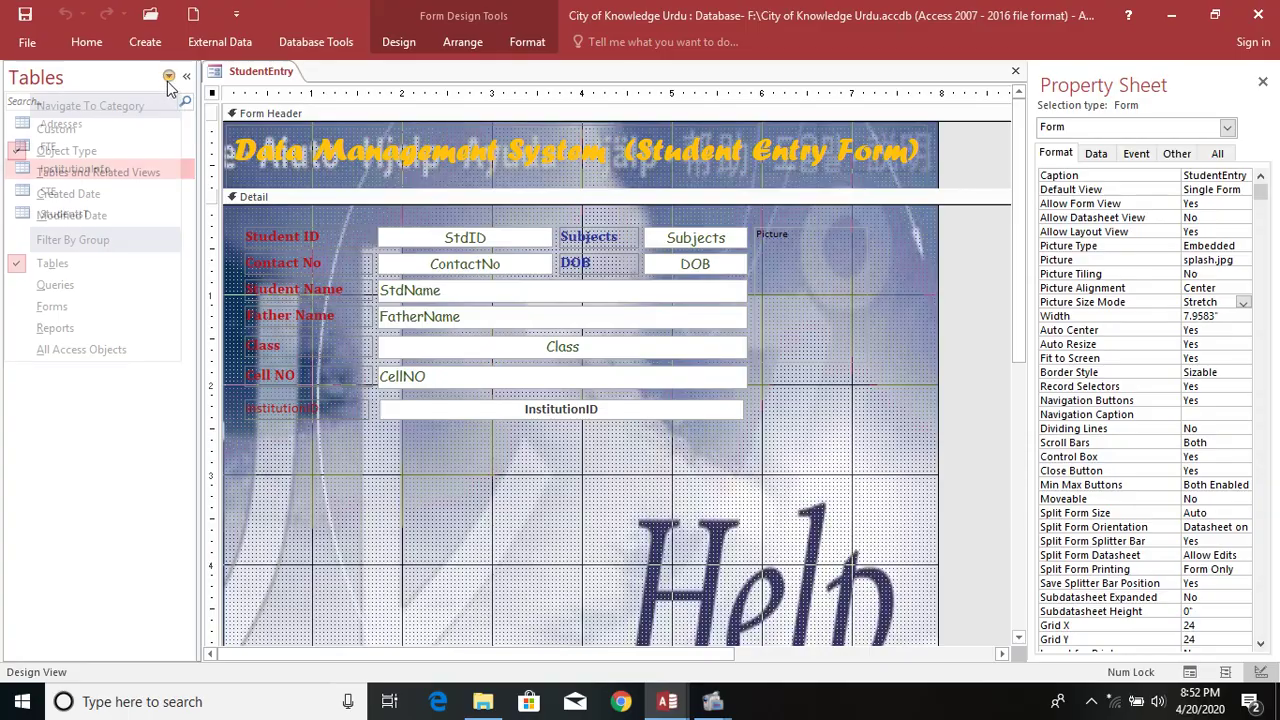
{"action": "left_click", "coordinate": [105, 285]}
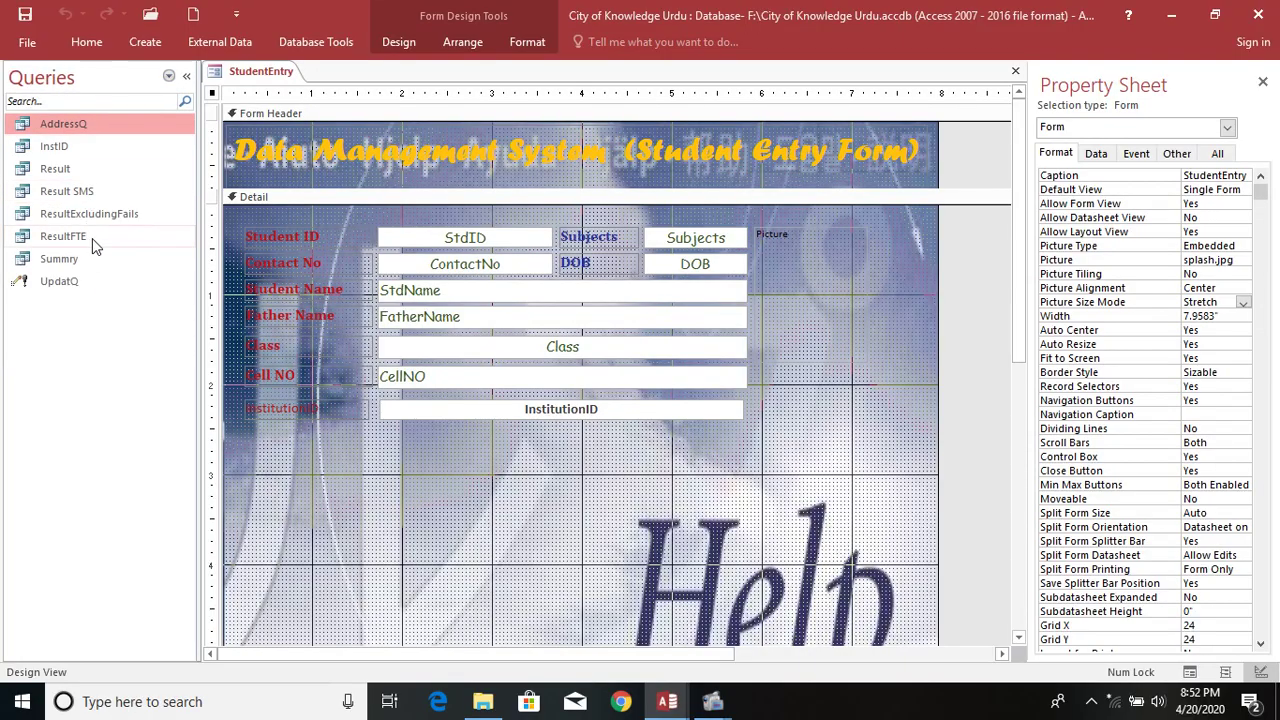
{"action": "double_click", "coordinate": [74, 150]}
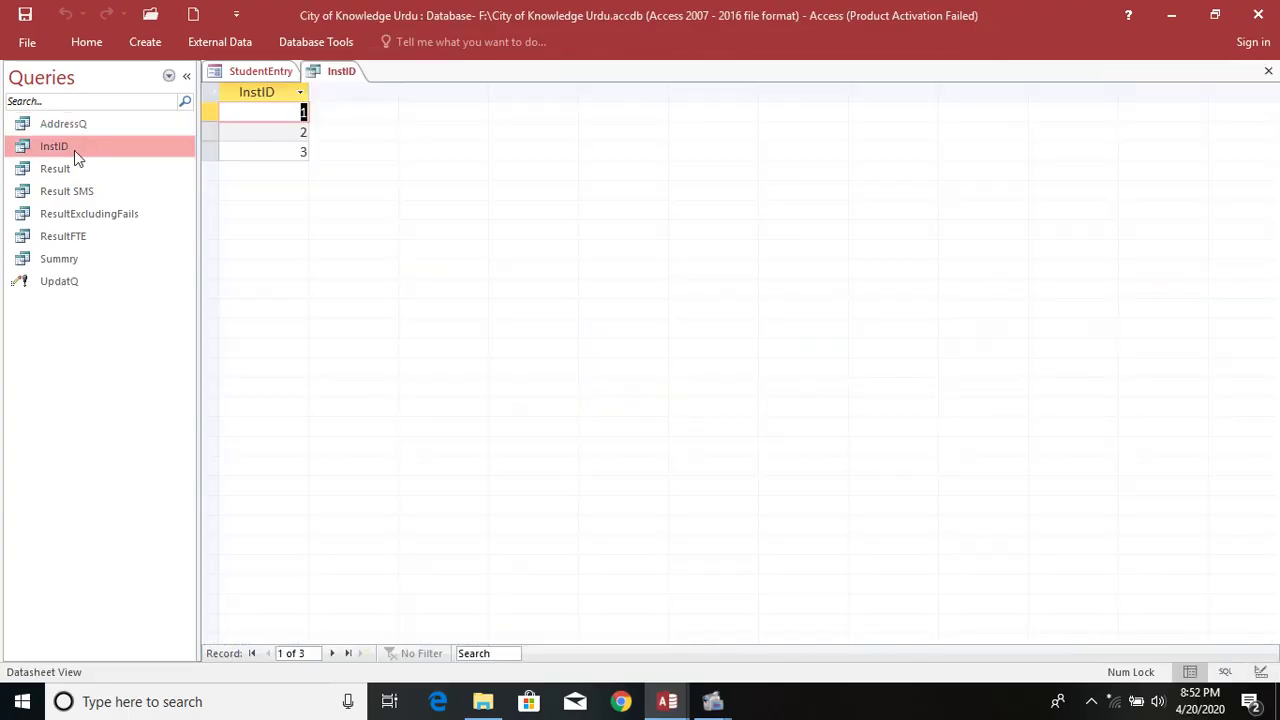
{"action": "left_click", "coordinate": [298, 150]}
{"action": "left_click", "coordinate": [300, 131]}
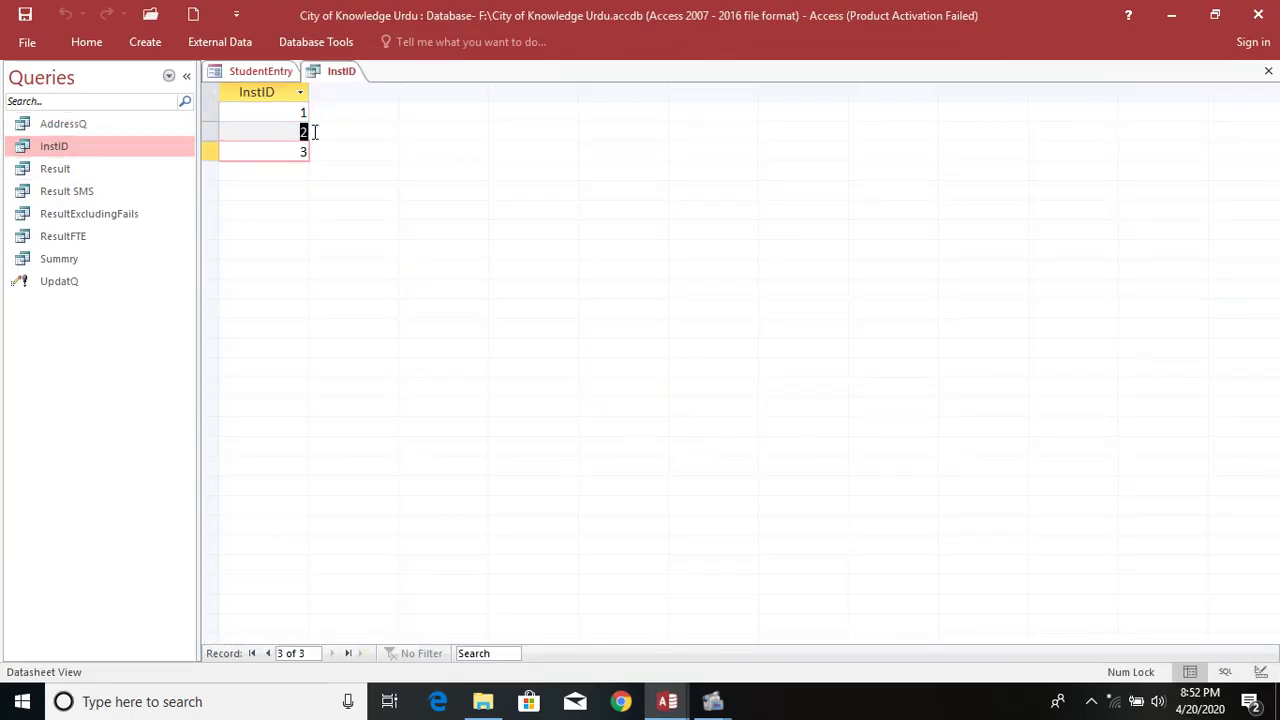
{"action": "left_click", "coordinate": [303, 110]}
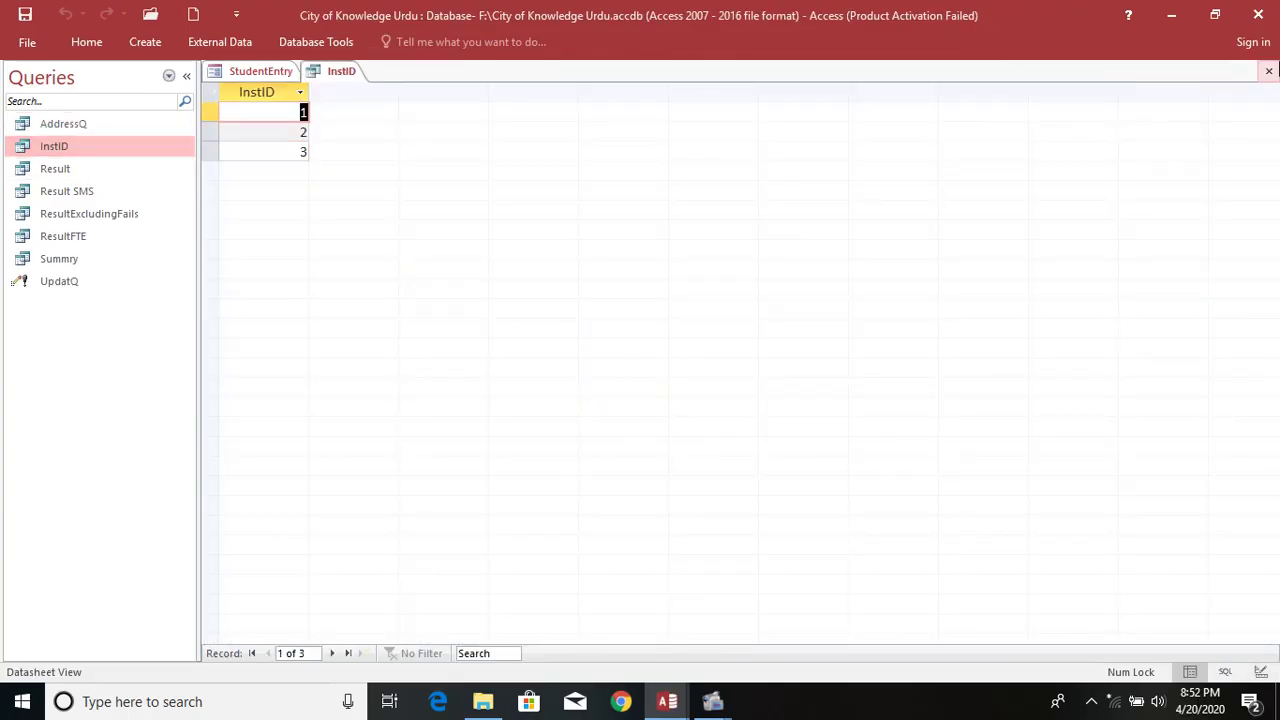
{"action": "left_click", "coordinate": [1268, 71]}
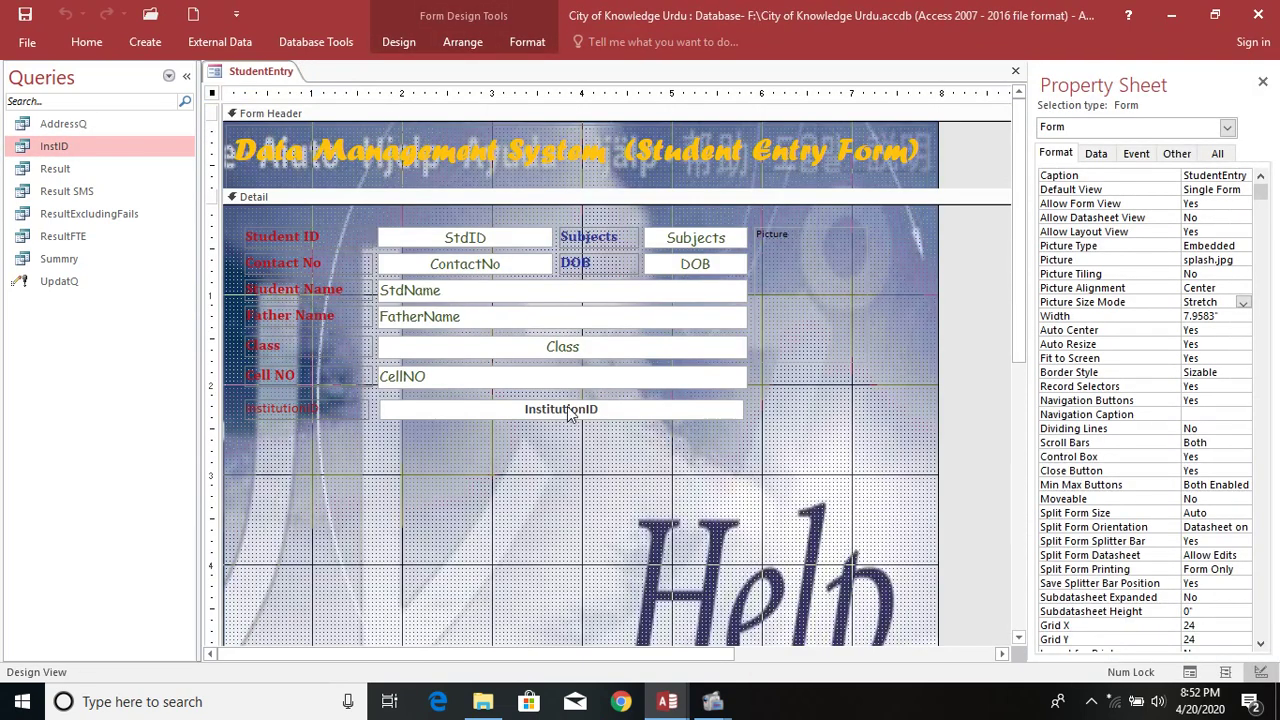
Delete the InstitutionID field with its label and draw a combo box about 4.04" wide and 0.41" high in its place below CellNO.
{"action": "left_click_drag", "start_coordinate": [541, 460], "coordinate": [332, 407]}
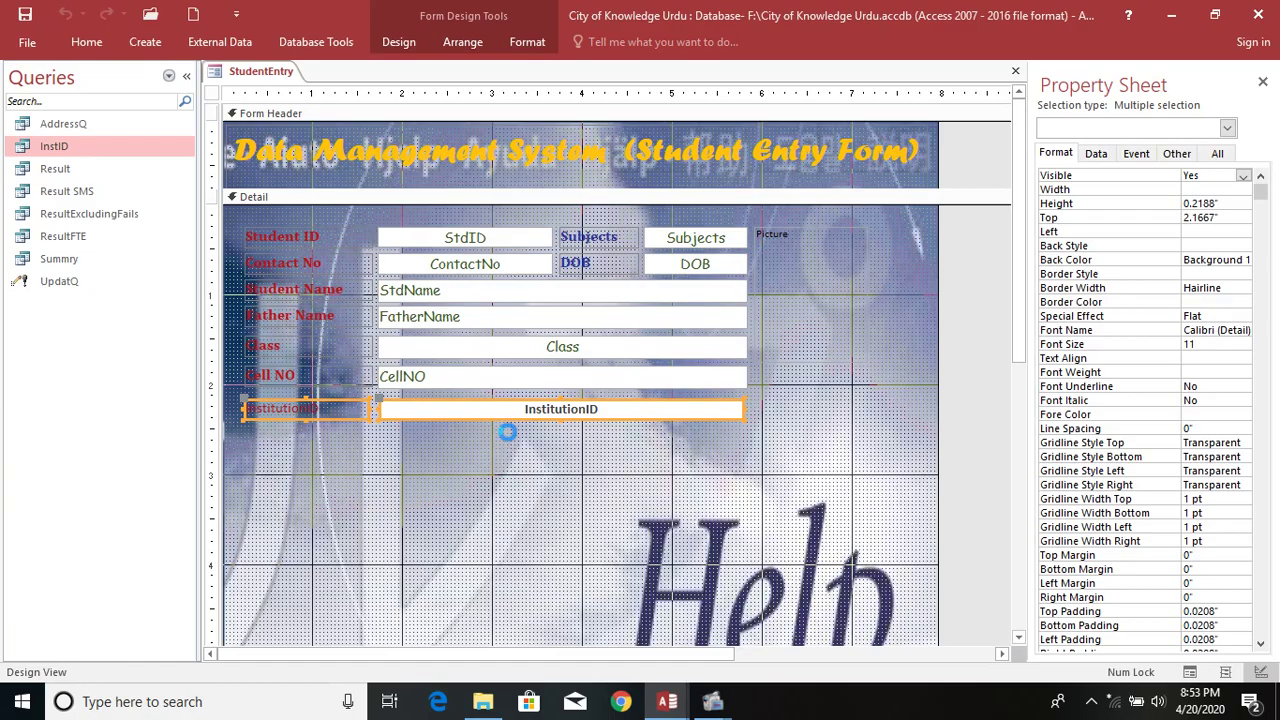
{"action": "key", "text": "Delete"}
{"action": "left_click", "coordinate": [398, 41]}
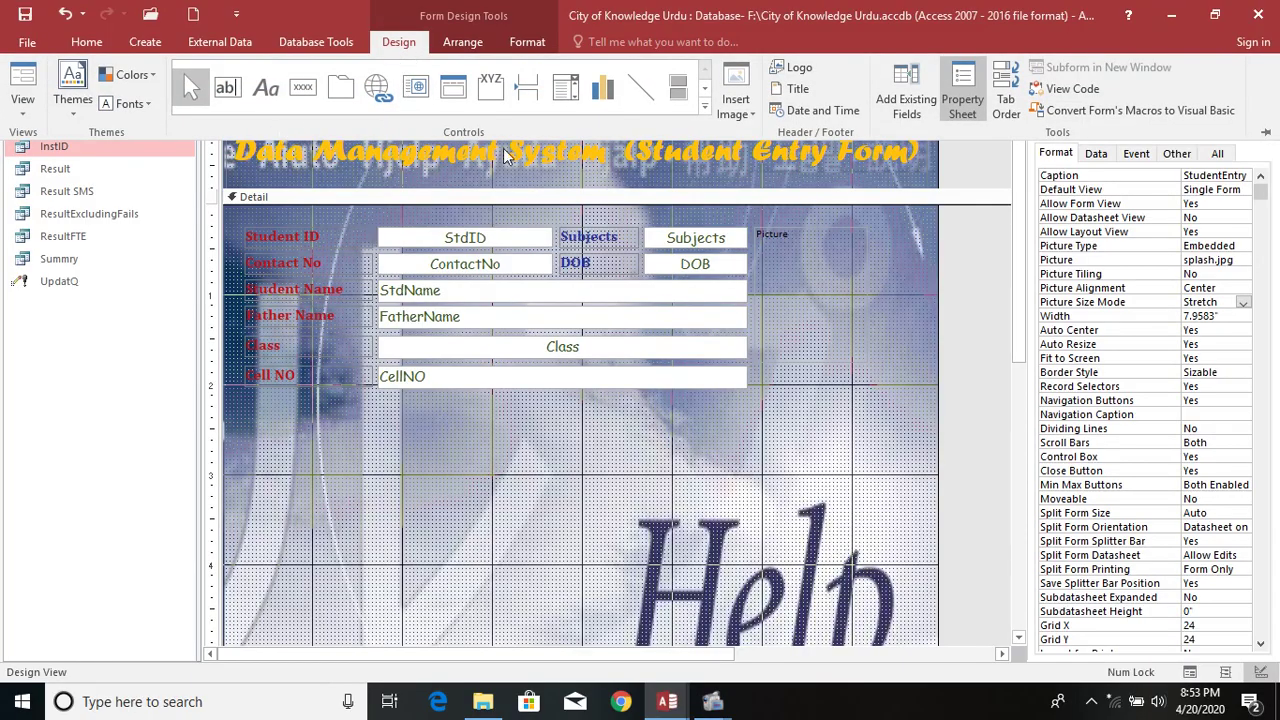
{"action": "left_click", "coordinate": [704, 106]}
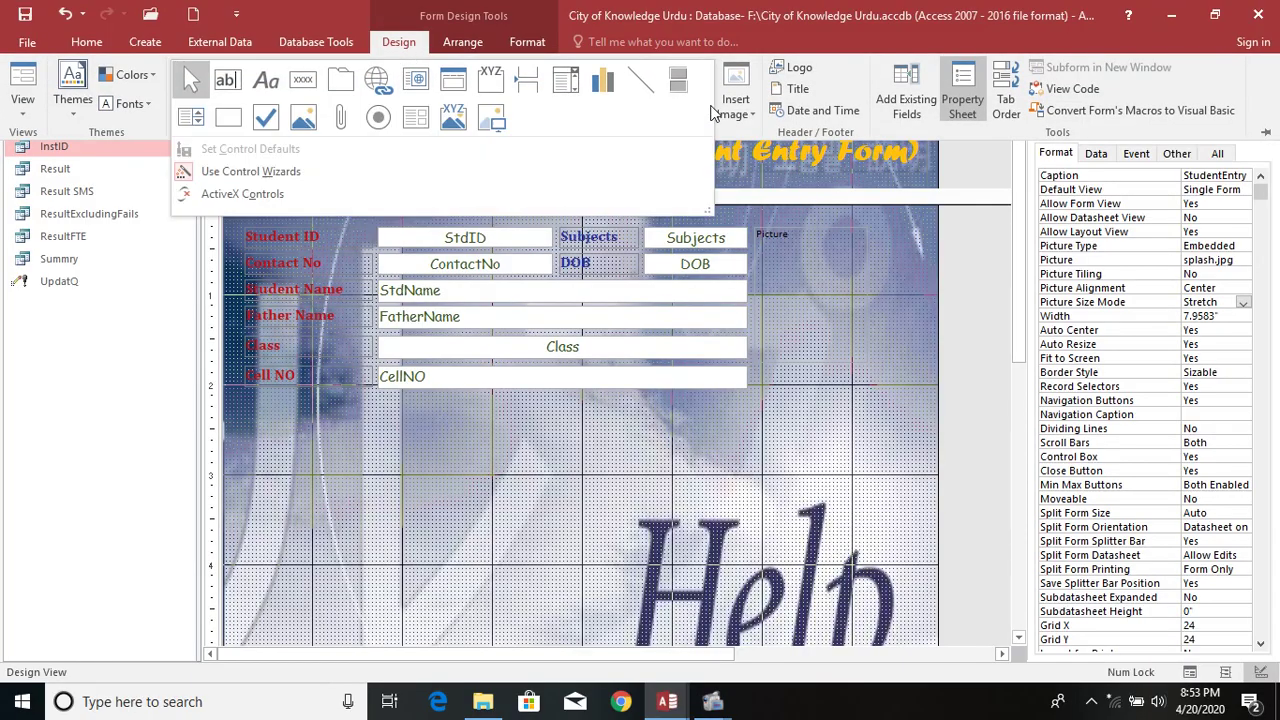
{"action": "left_click", "coordinate": [568, 85]}
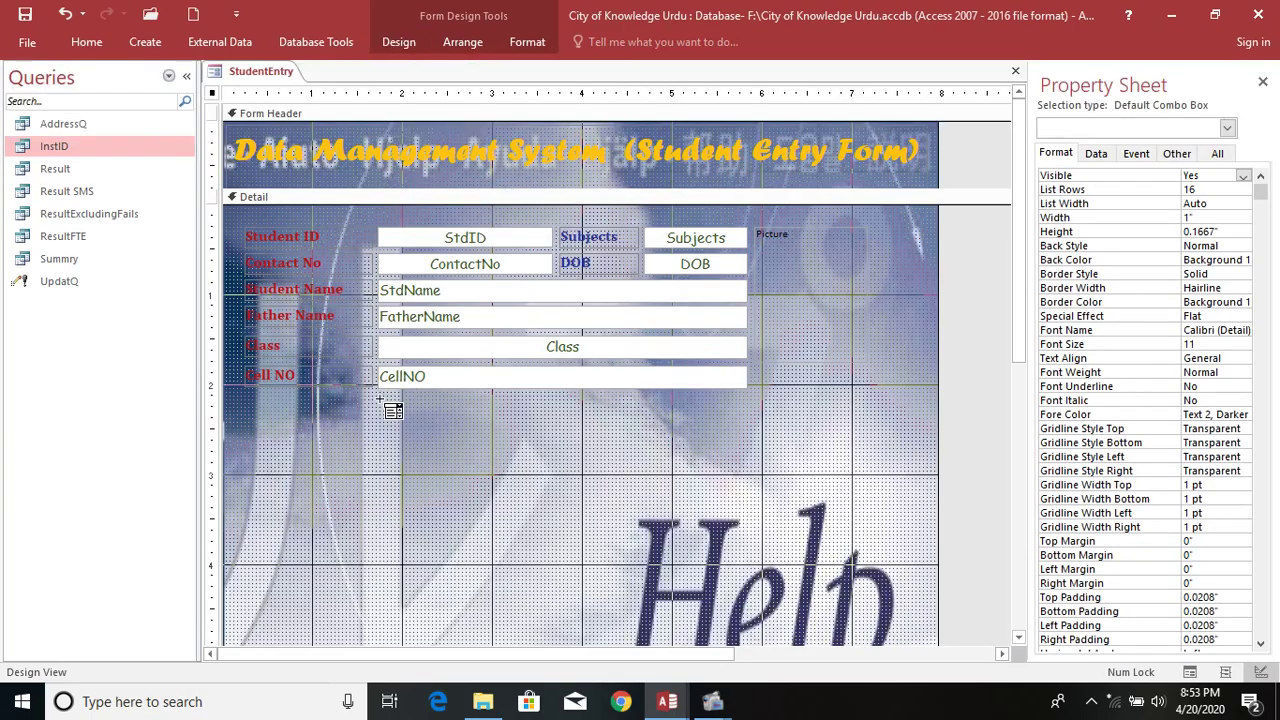
{"action": "left_click_drag", "start_coordinate": [380, 398], "coordinate": [738, 429]}
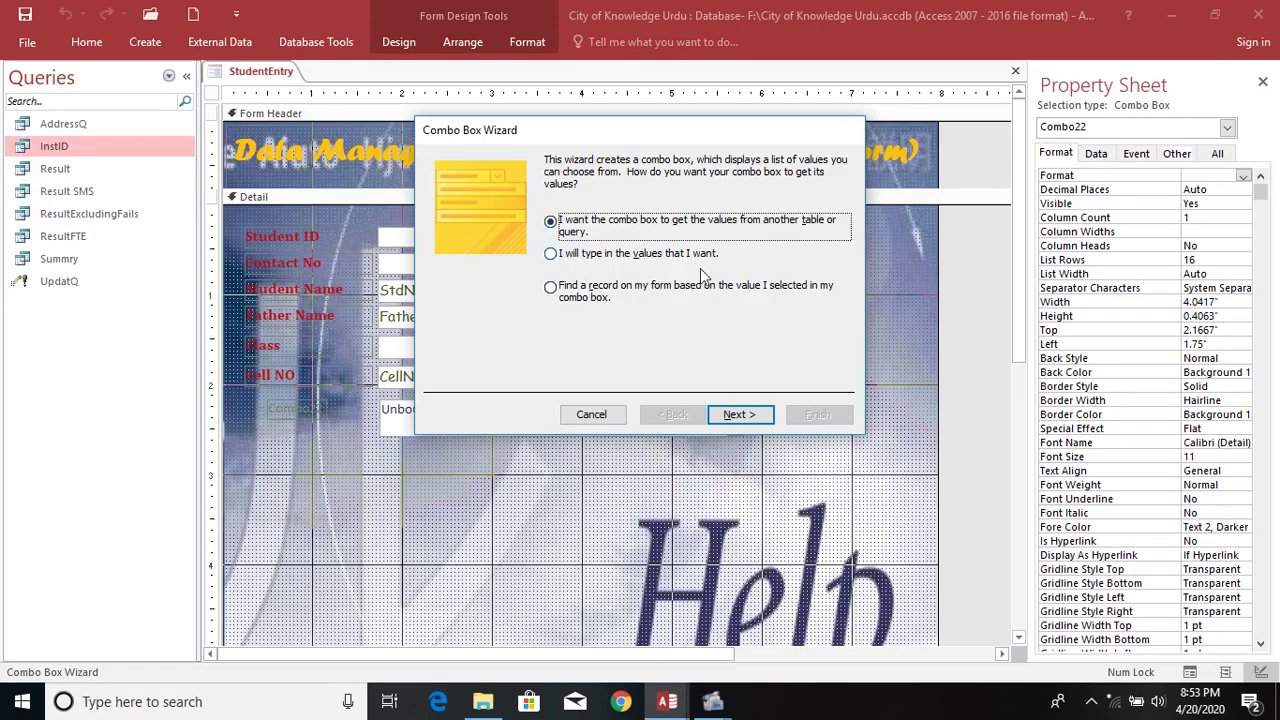
{"action": "left_click", "coordinate": [588, 258]}
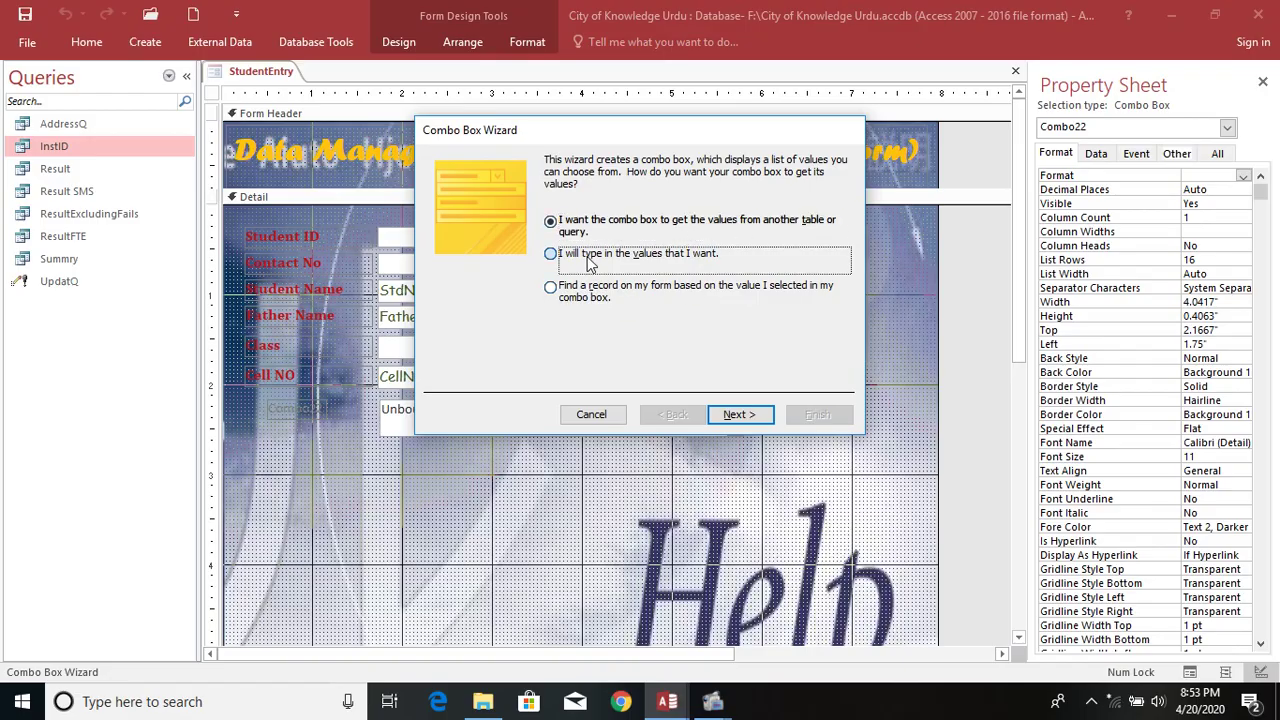
{"action": "left_click", "coordinate": [736, 414]}
{"action": "left_click", "coordinate": [490, 272]}
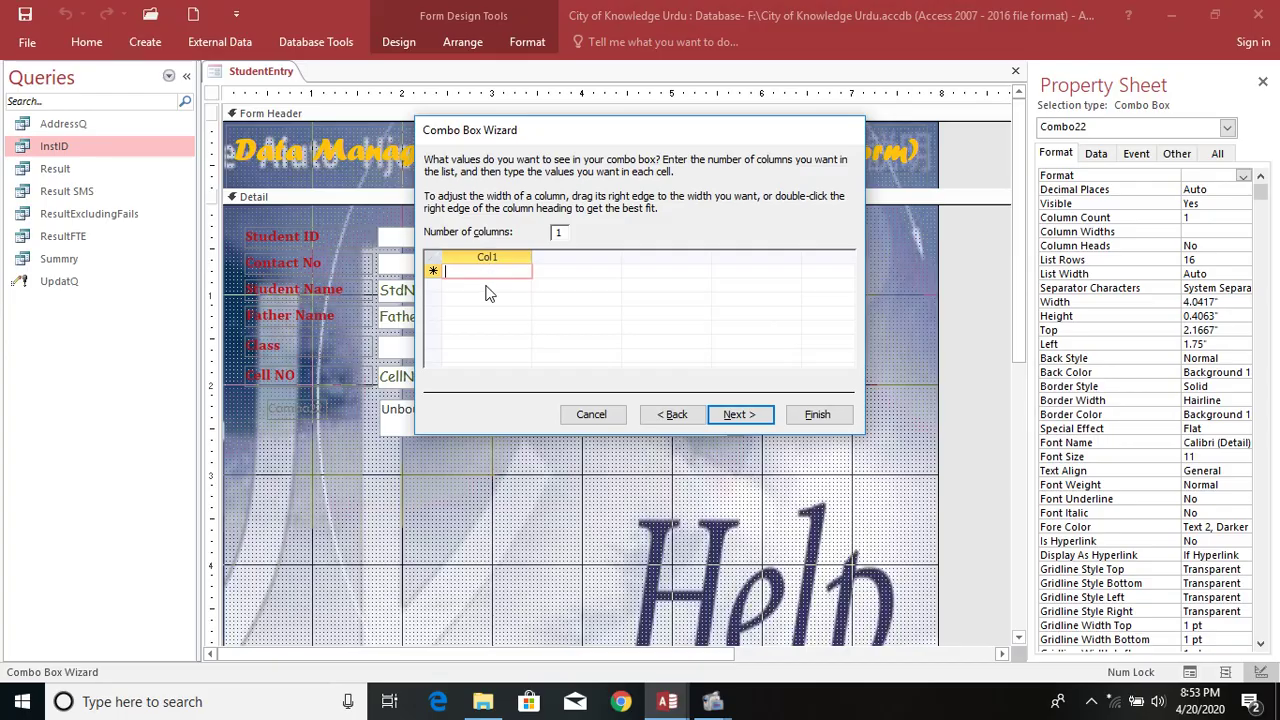
{"action": "left_click", "coordinate": [481, 271]}
{"action": "left_click", "coordinate": [505, 271]}
{"action": "left_click", "coordinate": [674, 416]}
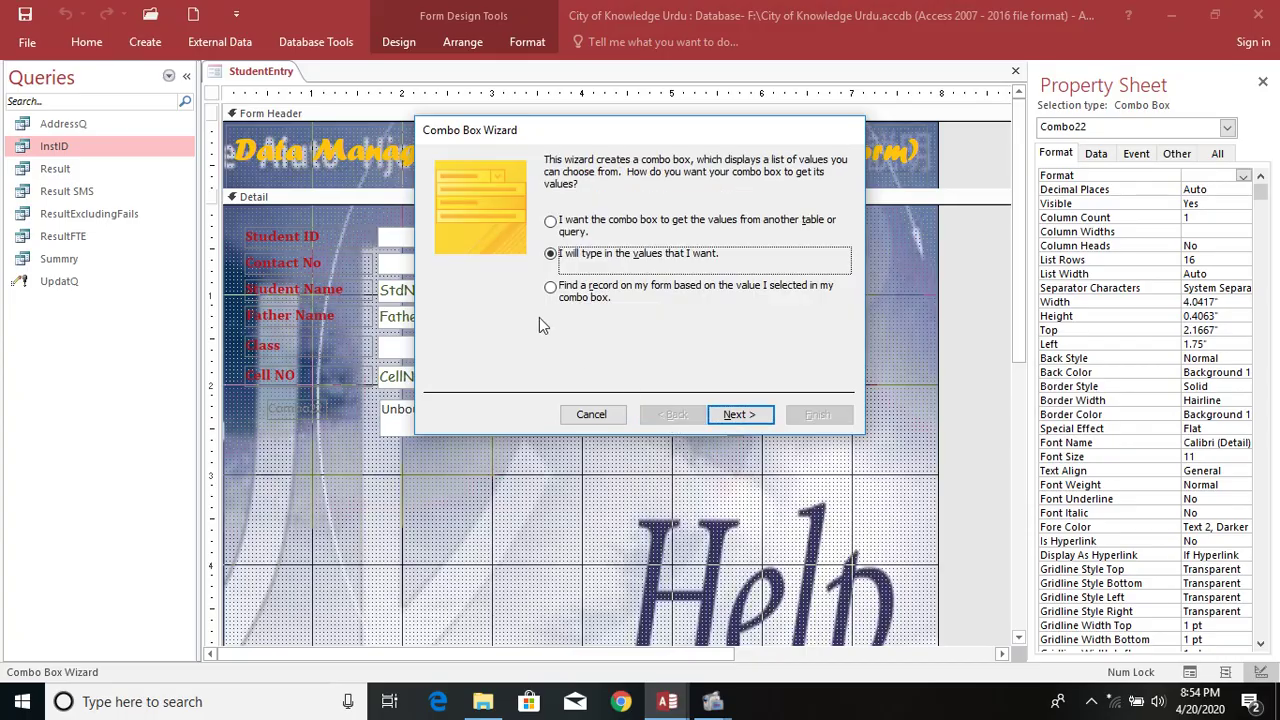
Have the combo box get its values from another table or query, with the InstID query as source.
{"action": "left_click", "coordinate": [613, 226]}
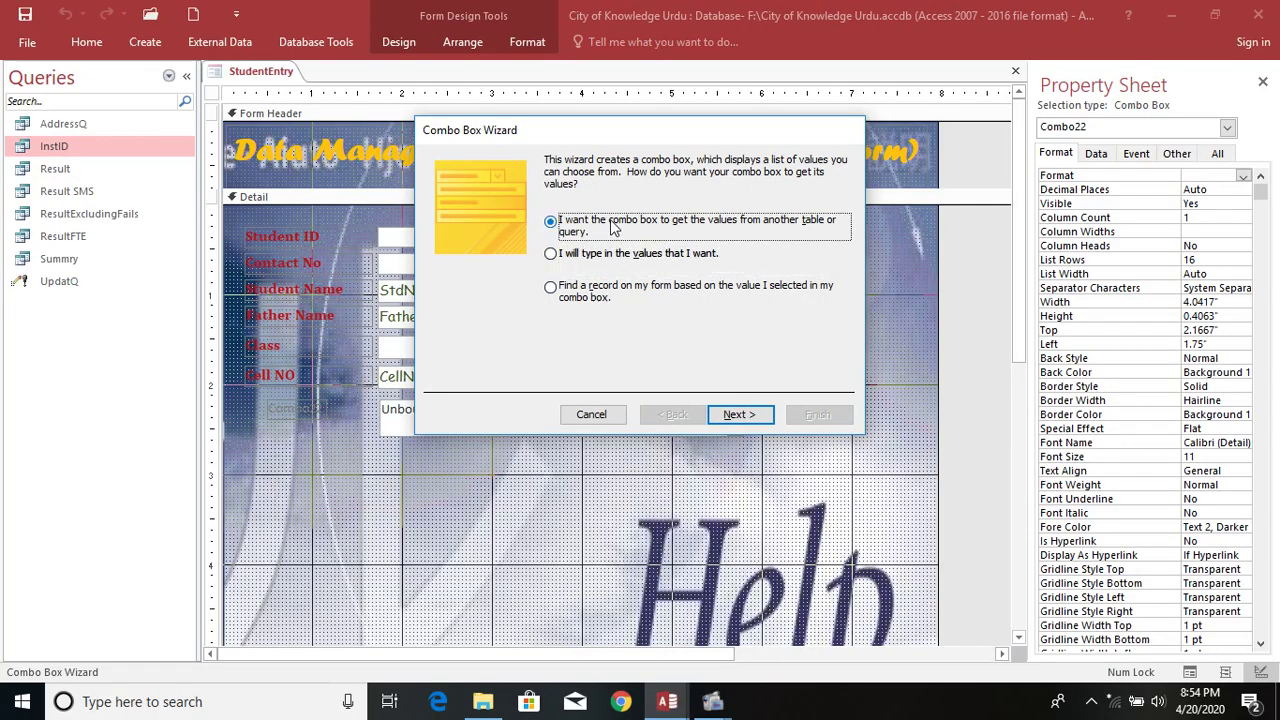
{"action": "left_click", "coordinate": [741, 416]}
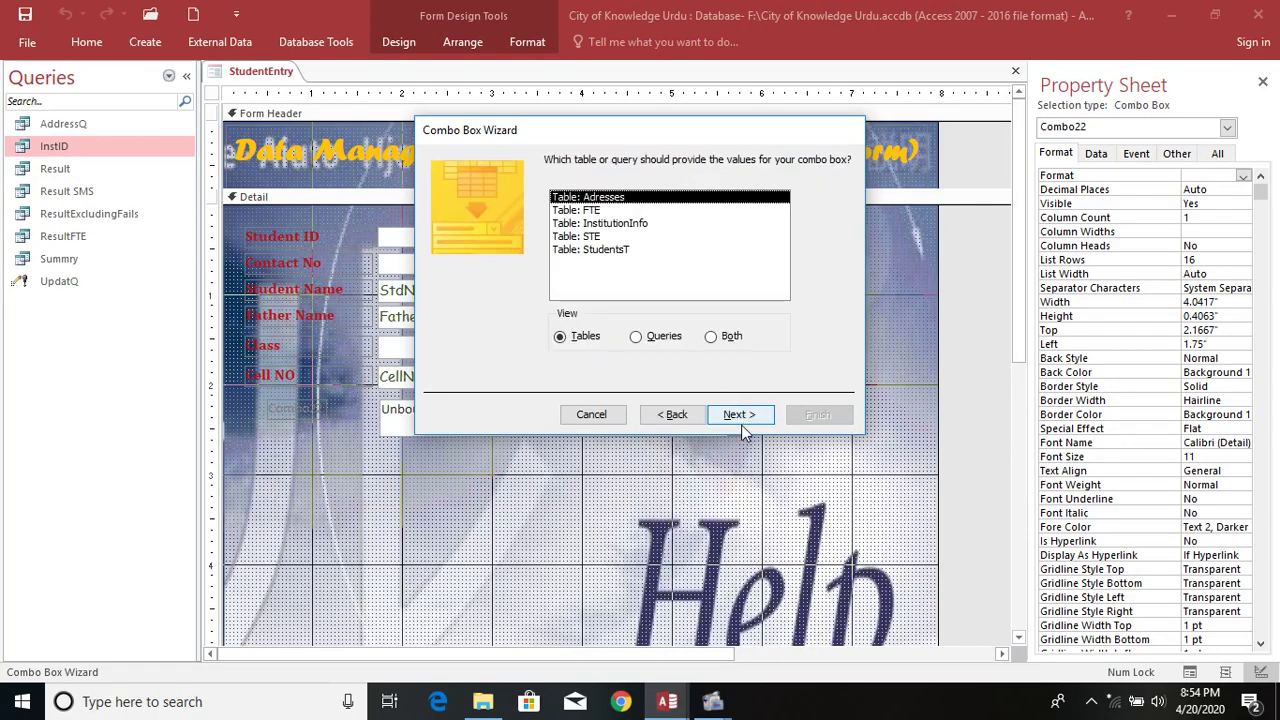
{"action": "left_click", "coordinate": [644, 338]}
{"action": "left_click", "coordinate": [574, 342]}
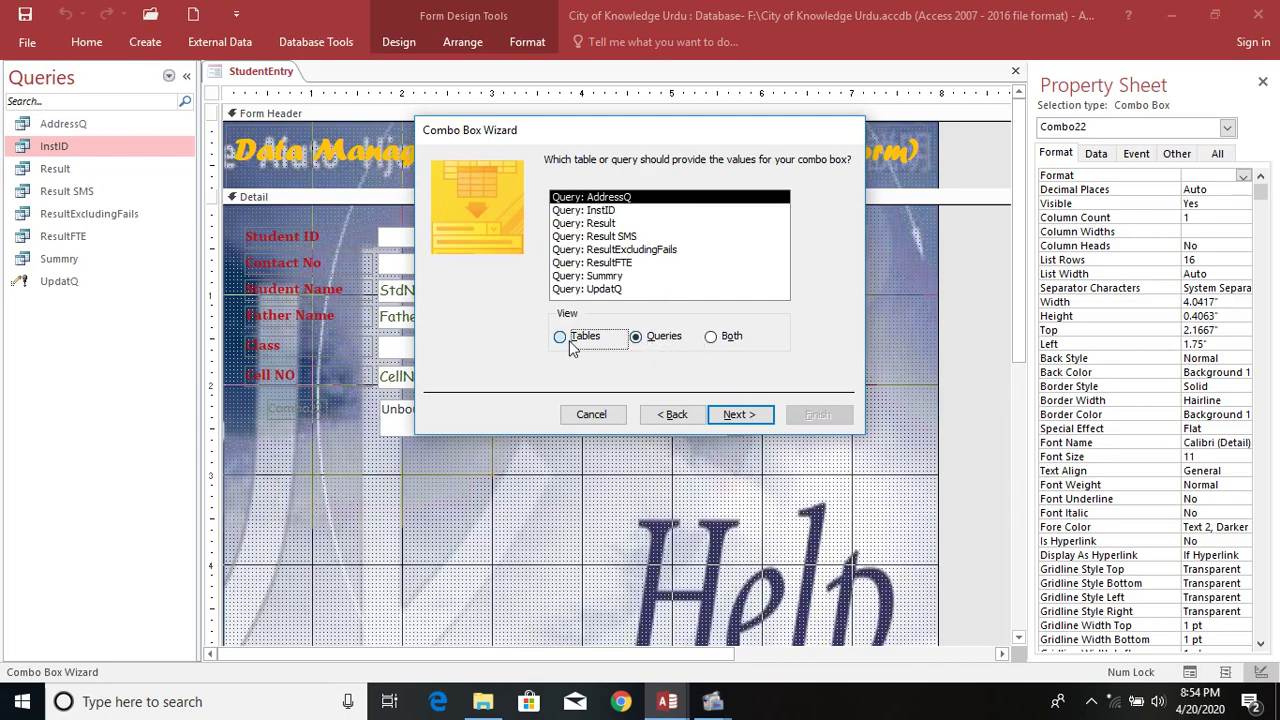
{"action": "left_click", "coordinate": [659, 338]}
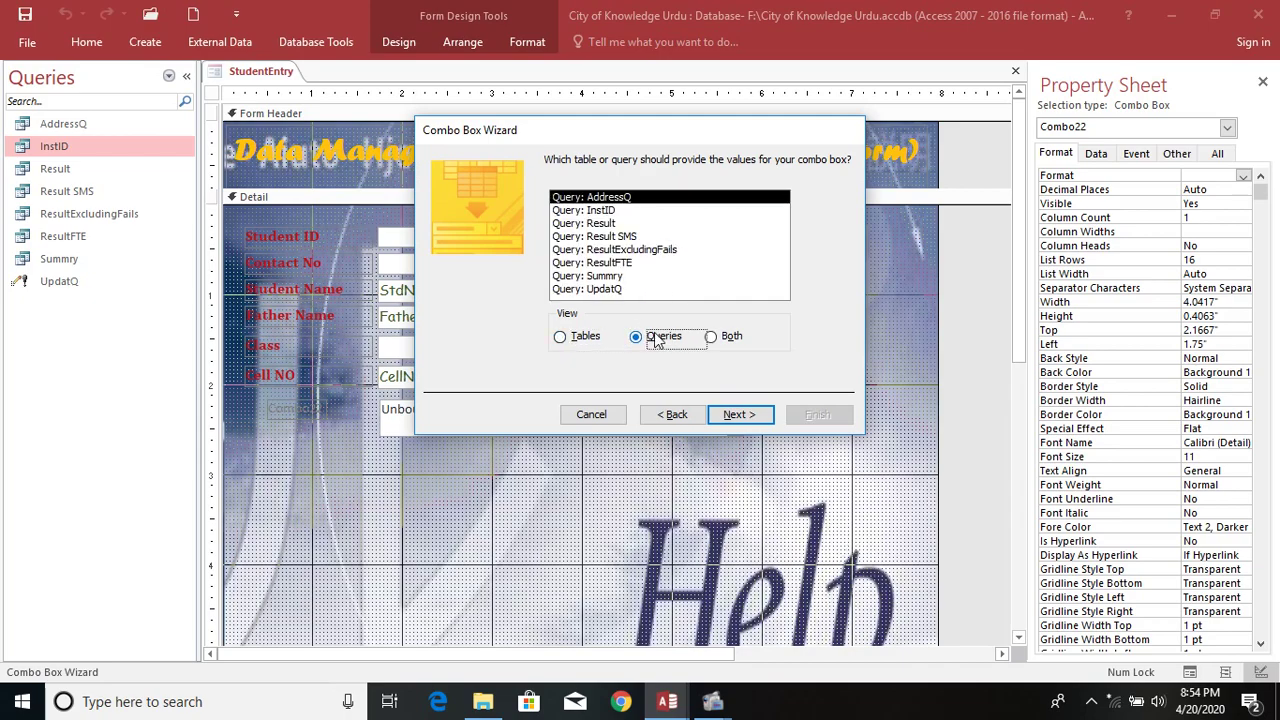
{"action": "left_click", "coordinate": [605, 214]}
{"action": "left_click", "coordinate": [740, 414]}
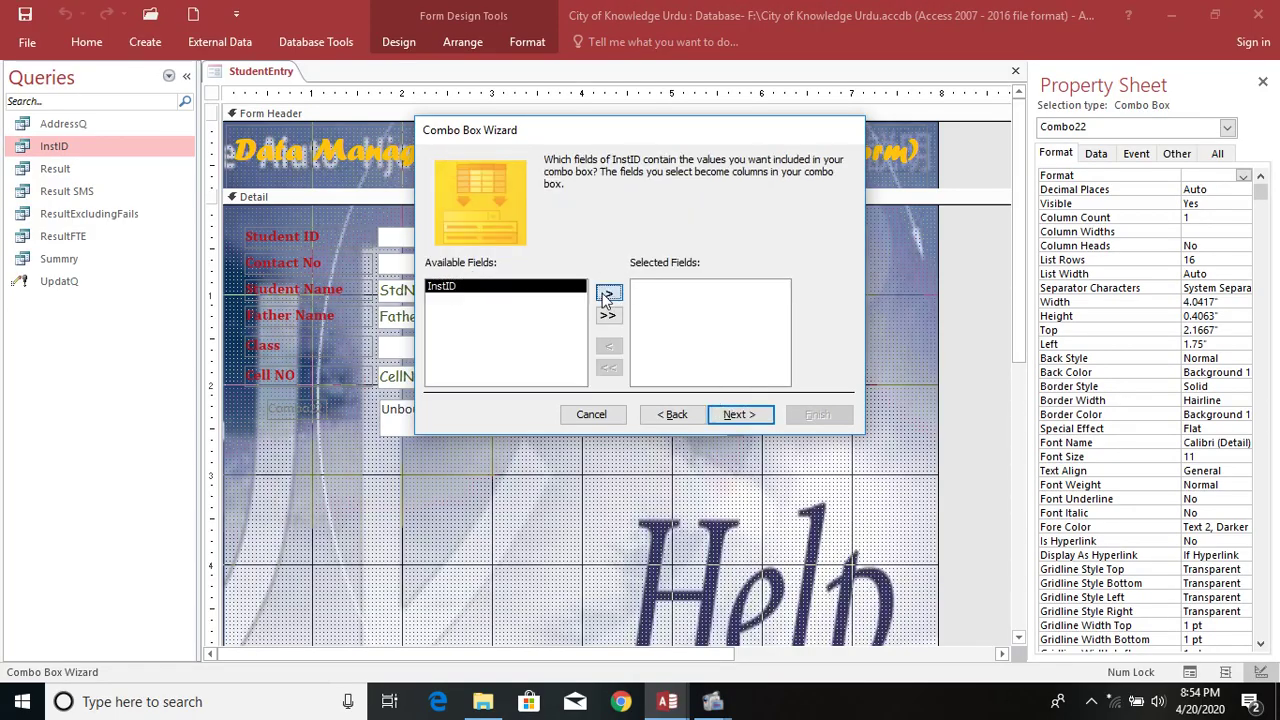
Include the InstID field in the combo box, sort it ascending by InstID, and accept the default column width.
{"action": "left_click", "coordinate": [607, 293]}
{"action": "left_click", "coordinate": [740, 414]}
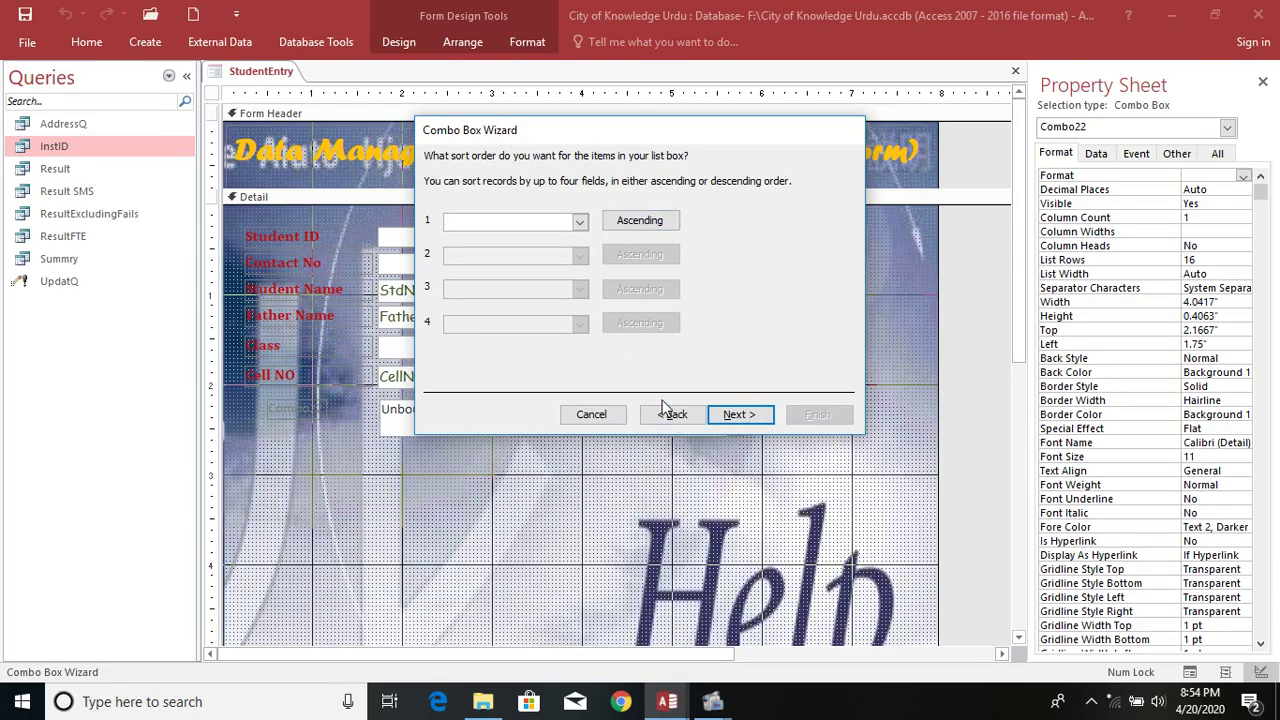
{"action": "left_click", "coordinate": [579, 222]}
{"action": "left_click", "coordinate": [510, 253]}
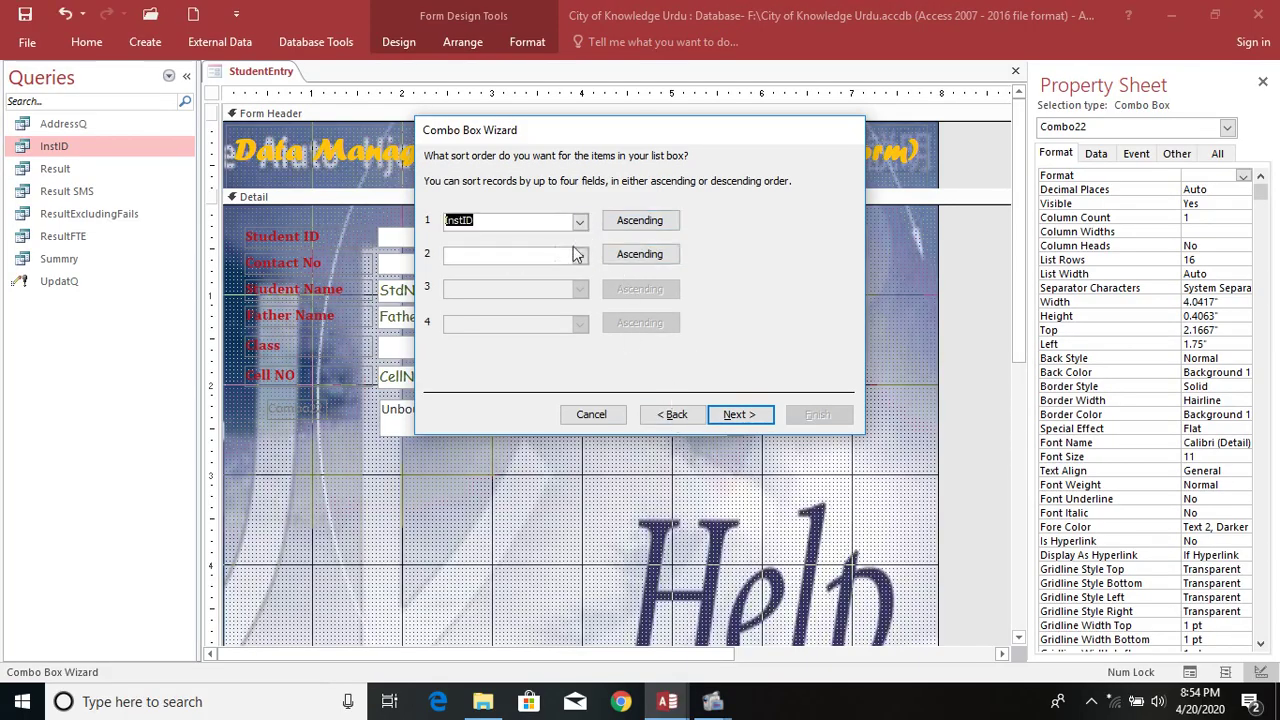
{"action": "left_click", "coordinate": [750, 422]}
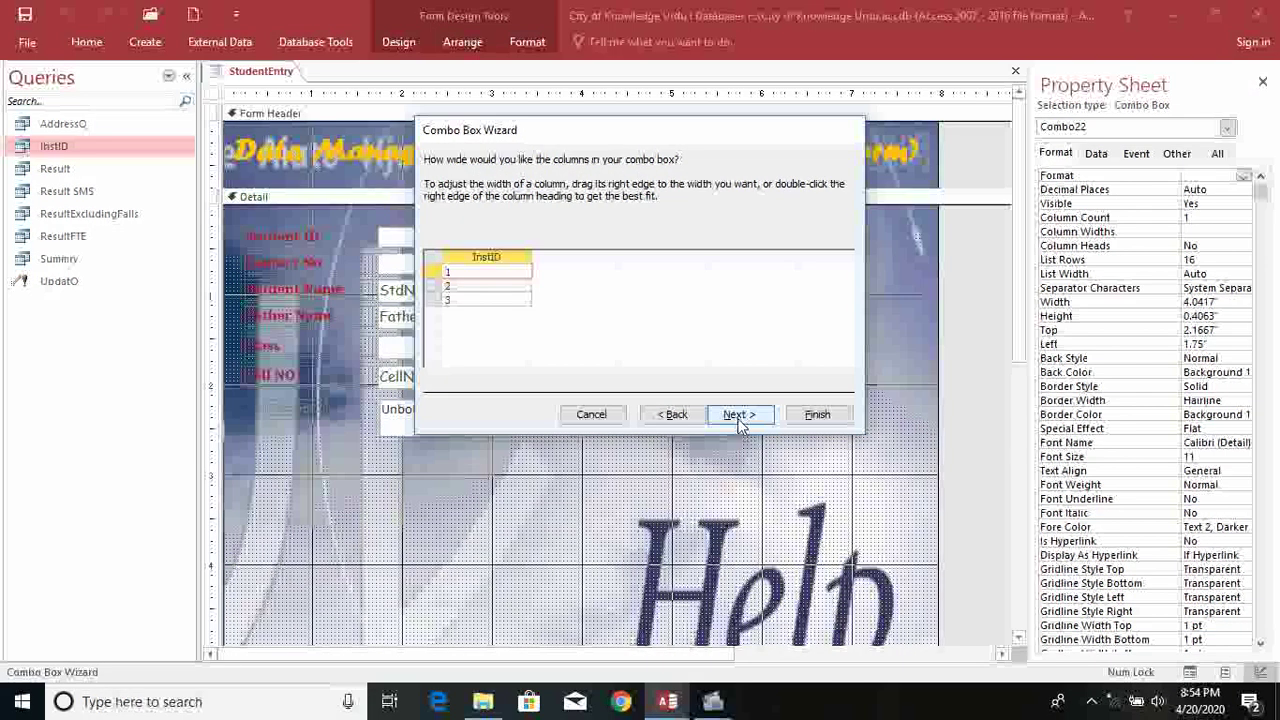
{"action": "left_click", "coordinate": [740, 414]}
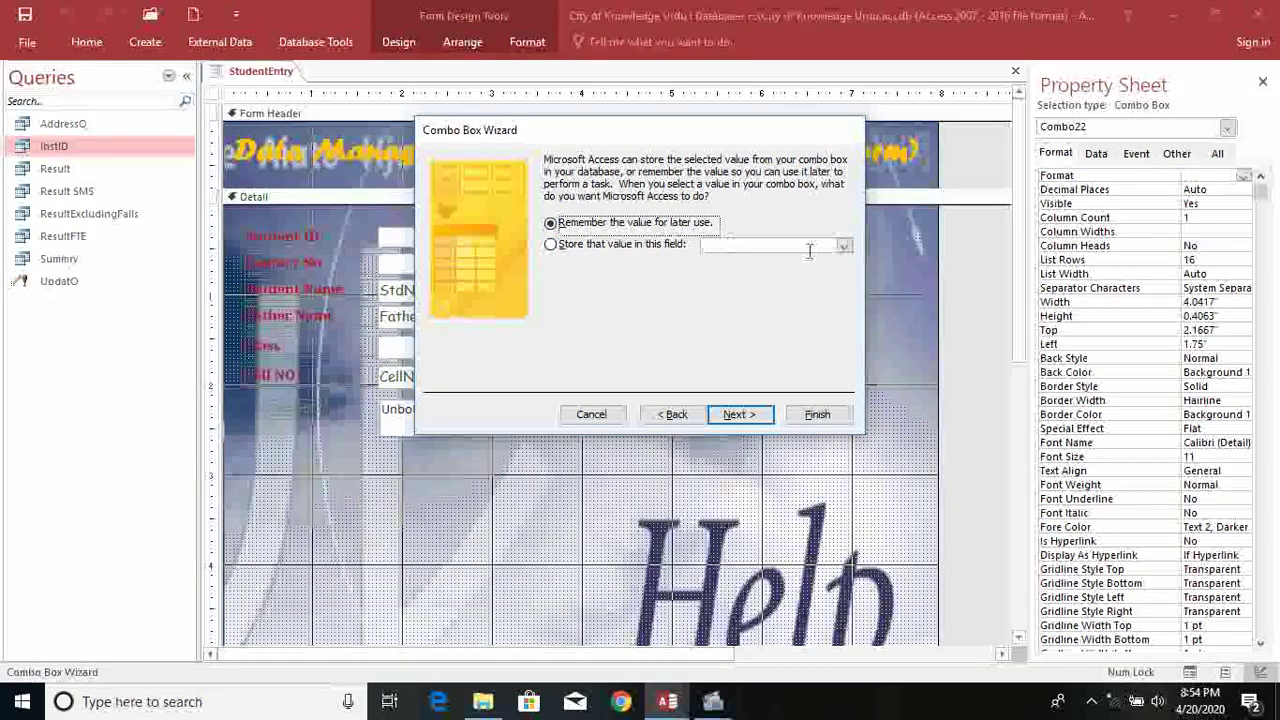
Store the combo box's selected value in the InstitutionID field and finish the wizard.
{"action": "left_click", "coordinate": [845, 246]}
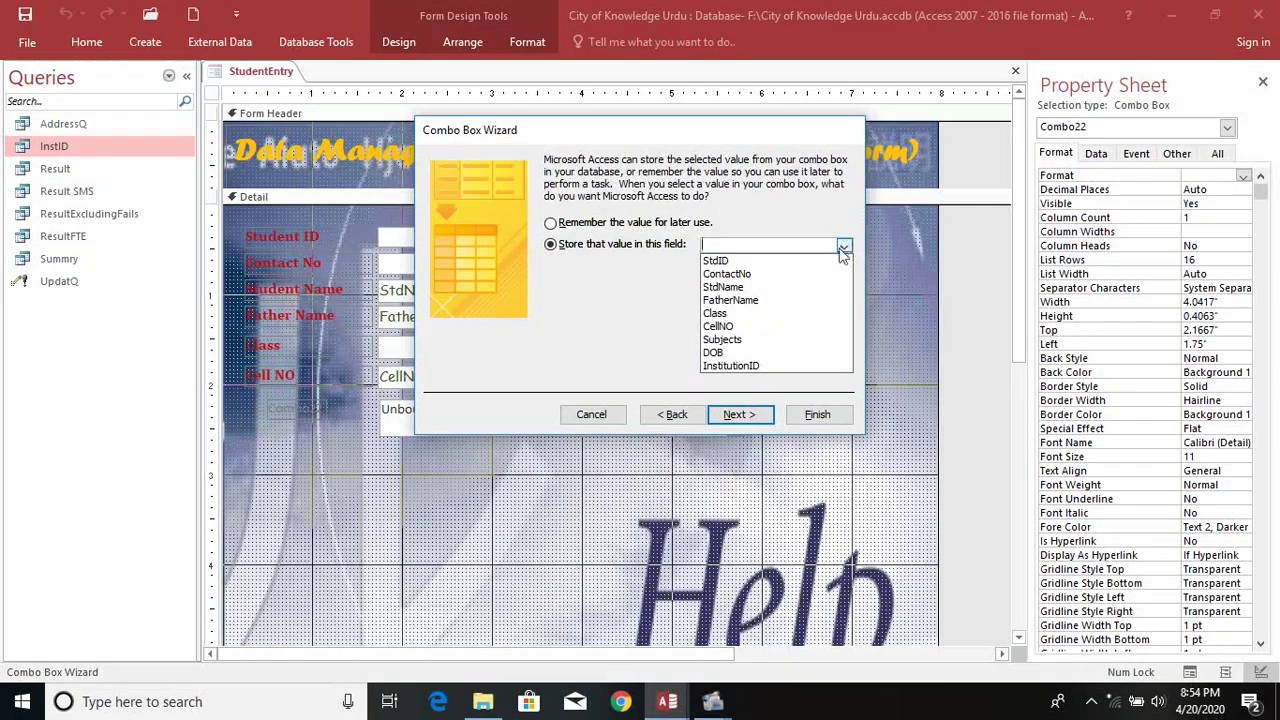
{"action": "left_click", "coordinate": [786, 372]}
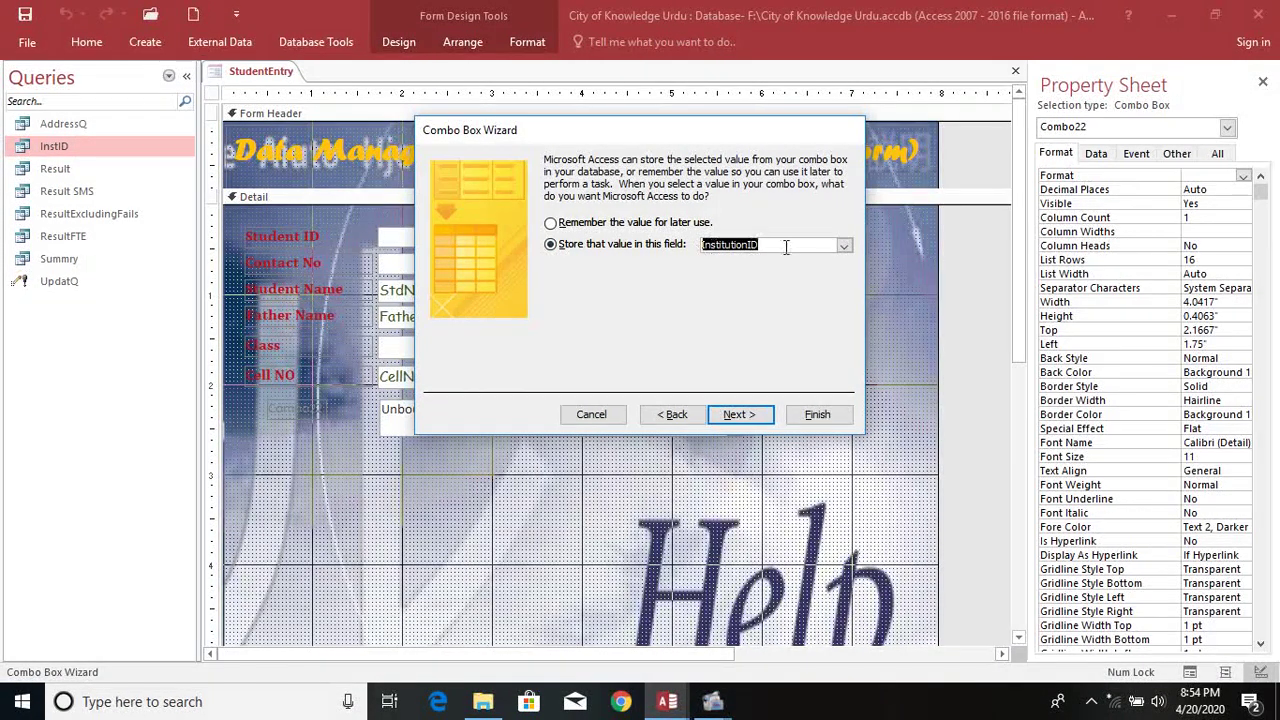
{"action": "left_click", "coordinate": [843, 245]}
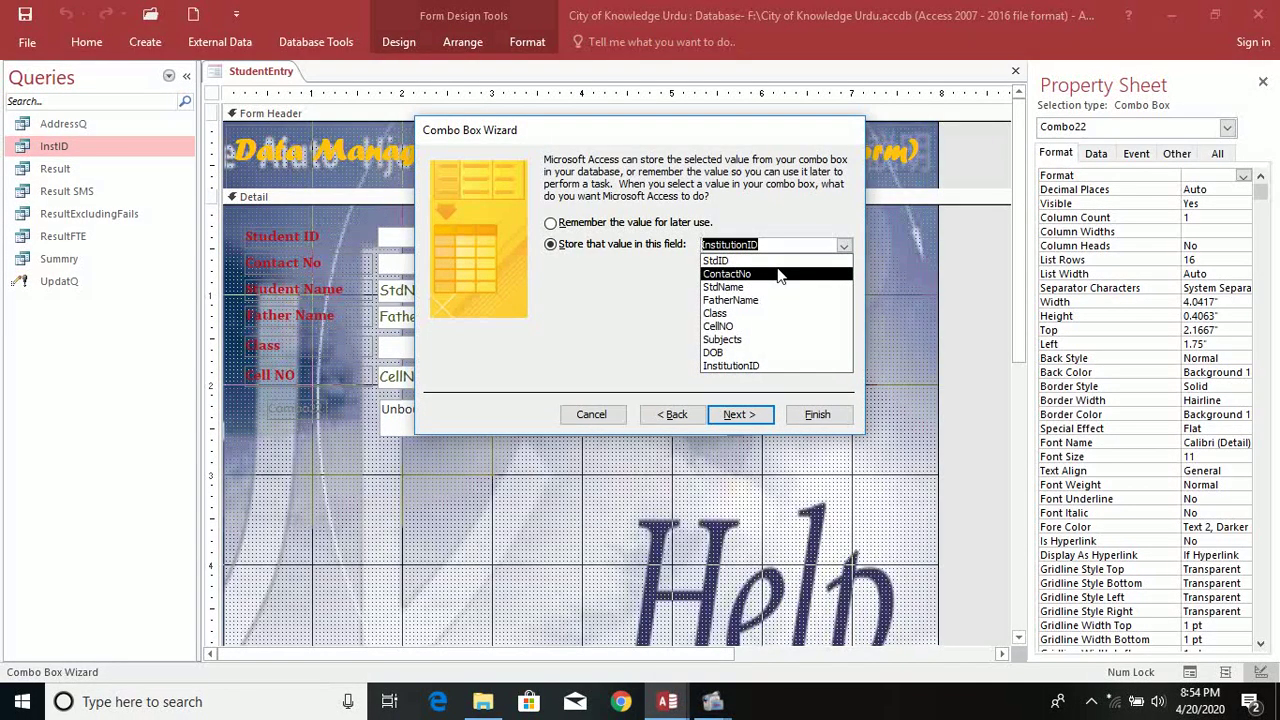
{"action": "left_click", "coordinate": [765, 365]}
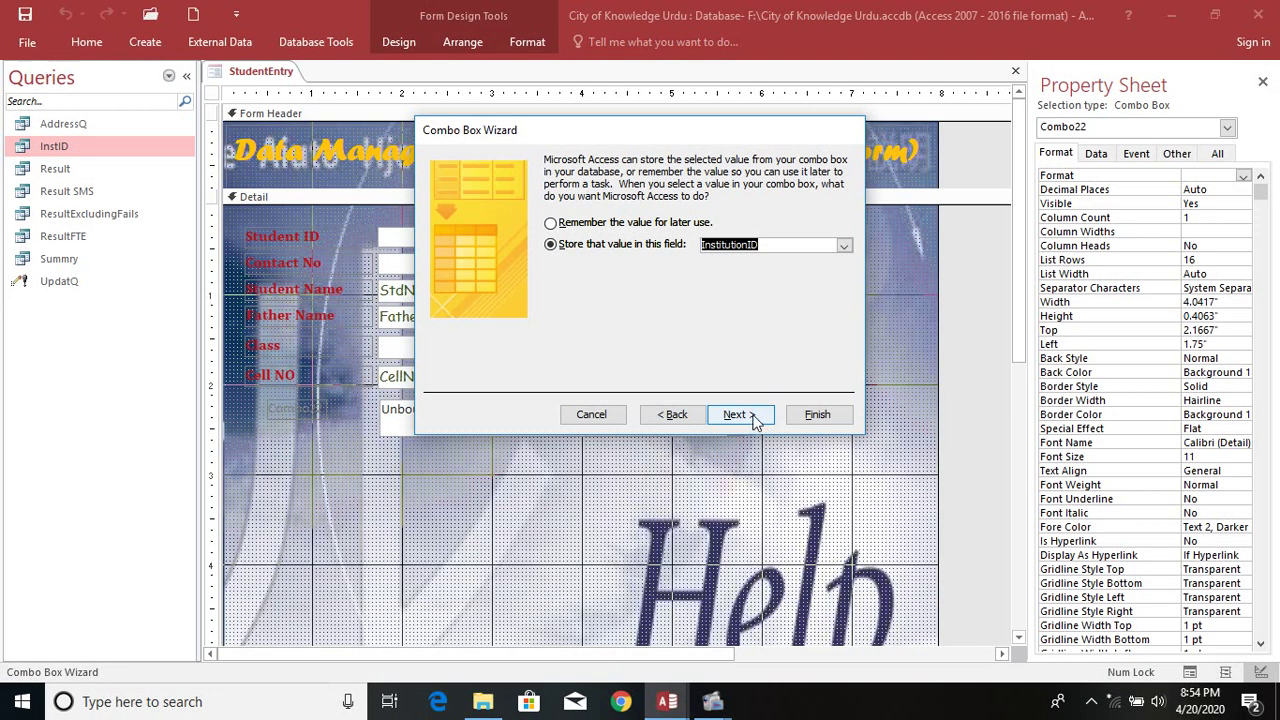
{"action": "left_click", "coordinate": [750, 414]}
{"action": "left_click", "coordinate": [817, 414]}
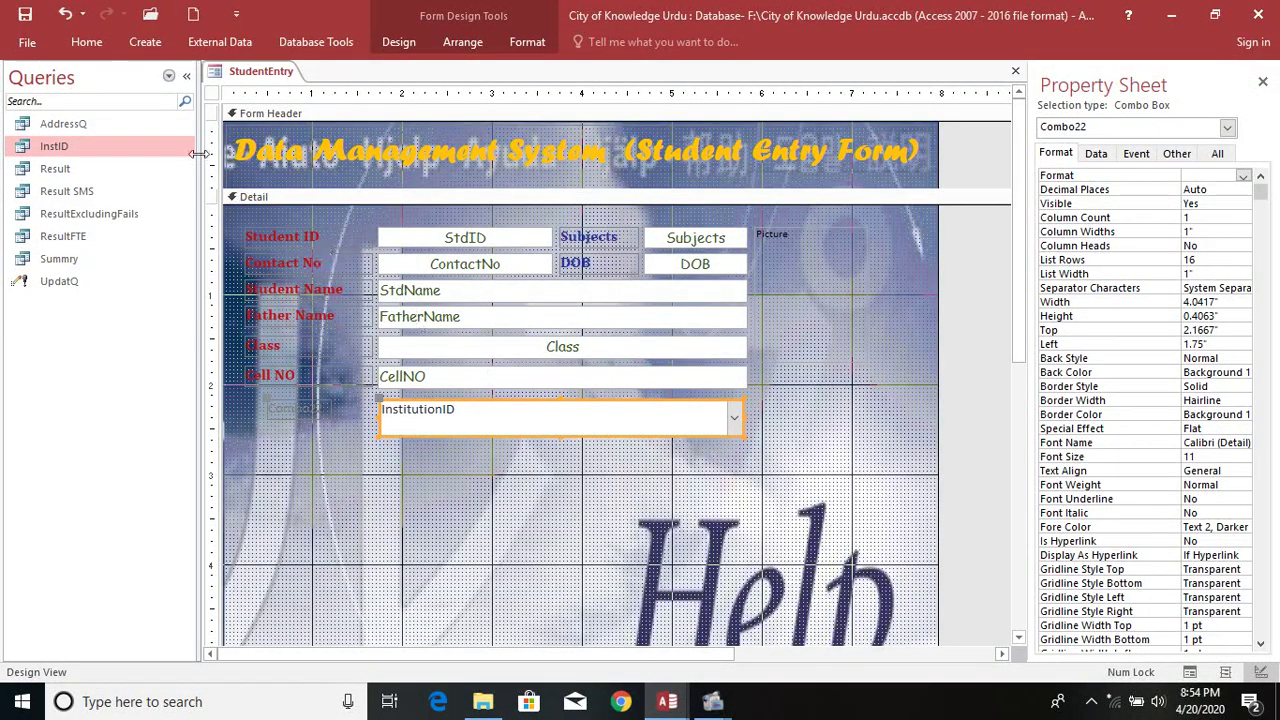
Copy the CellNO text box's formatting onto the InstitutionID combo box with Format Painter.
{"action": "left_click", "coordinate": [480, 376]}
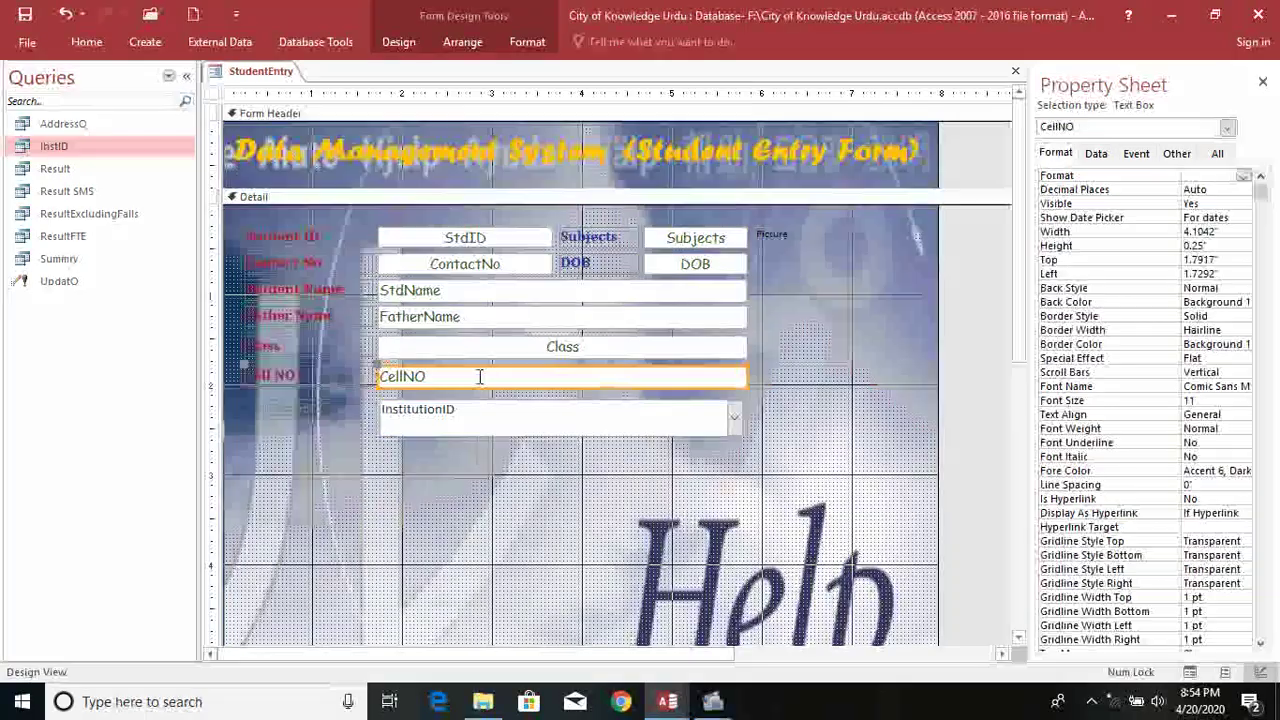
{"action": "left_click", "coordinate": [22, 42]}
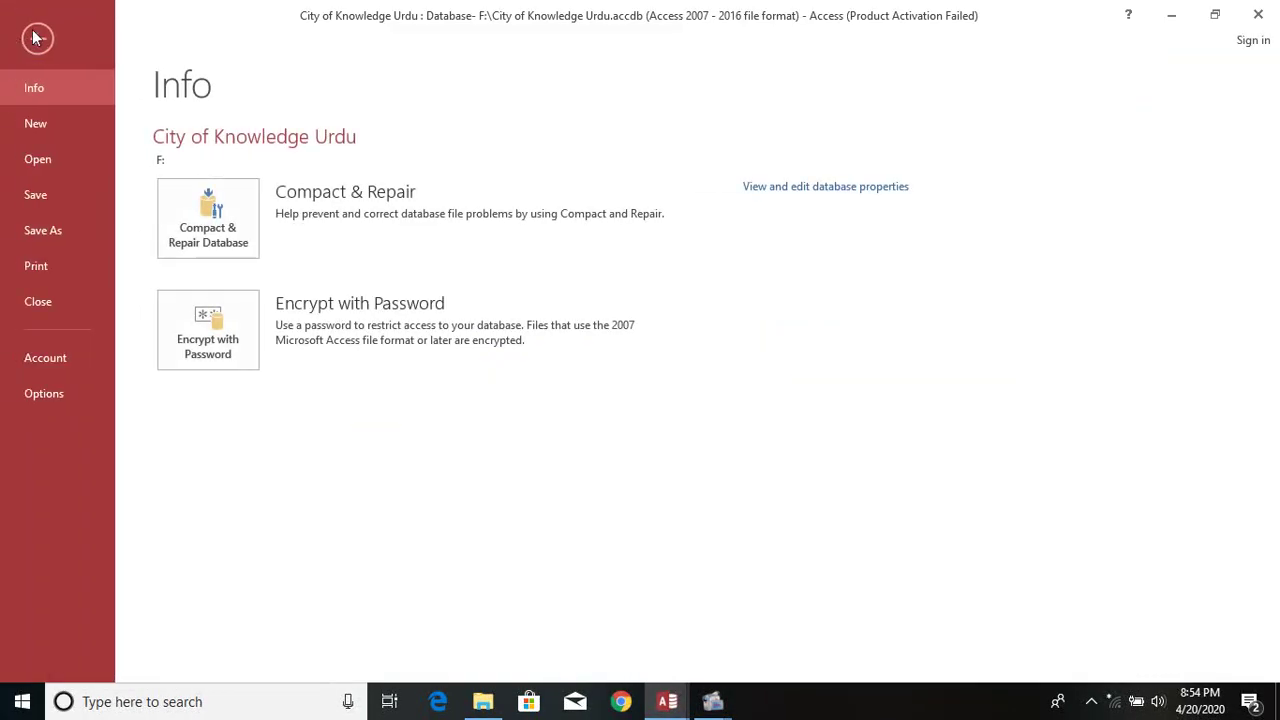
{"action": "left_click", "coordinate": [37, 38]}
{"action": "left_click", "coordinate": [86, 42]}
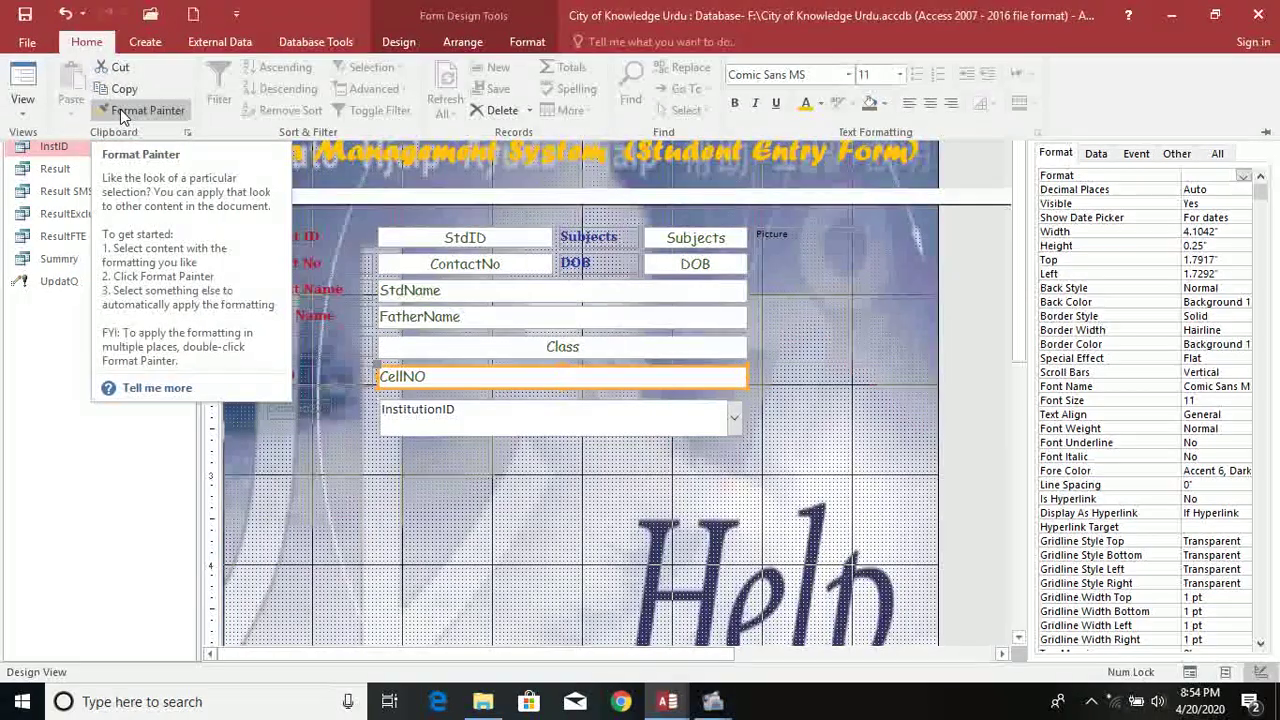
{"action": "left_click", "coordinate": [122, 112]}
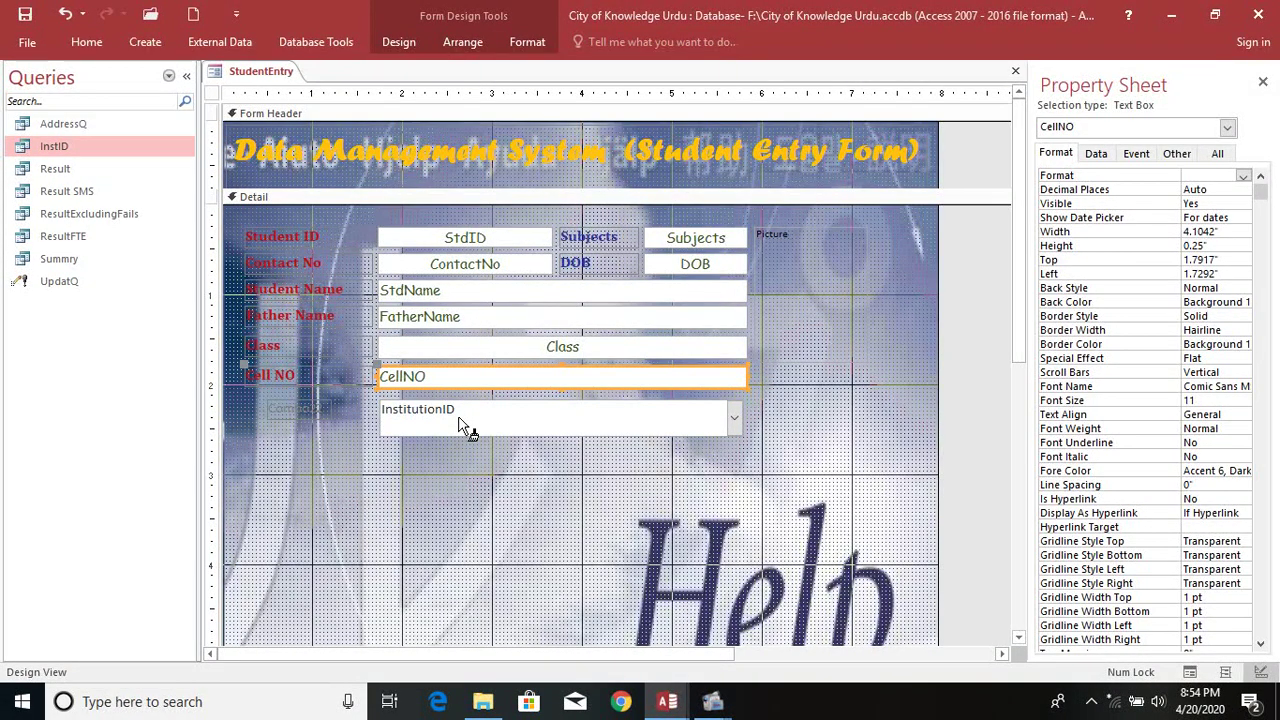
{"action": "left_click", "coordinate": [460, 423]}
Stretch the Combo22 label to about 1.42" wide from 0.25" left, and reduce the combo box height to 0.25".
{"action": "left_click", "coordinate": [270, 409]}
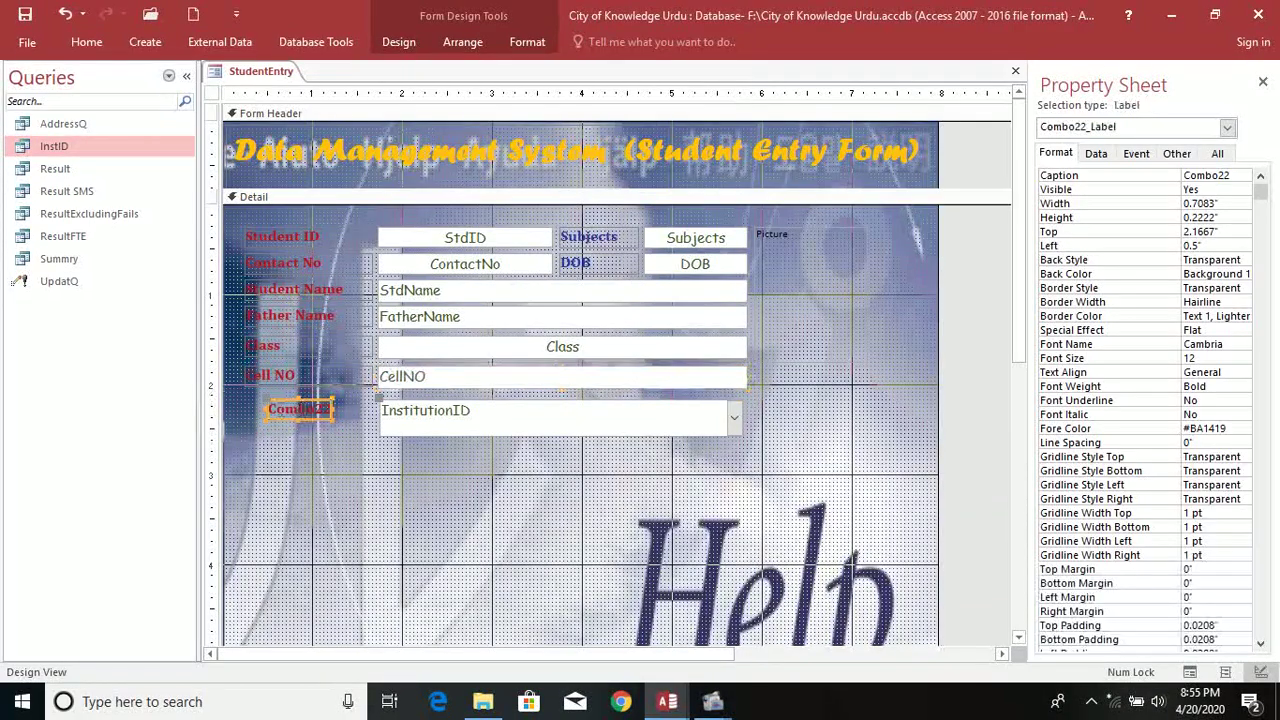
{"action": "left_click_drag", "start_coordinate": [263, 409], "coordinate": [242, 409]}
{"action": "left_click", "coordinate": [322, 409]}
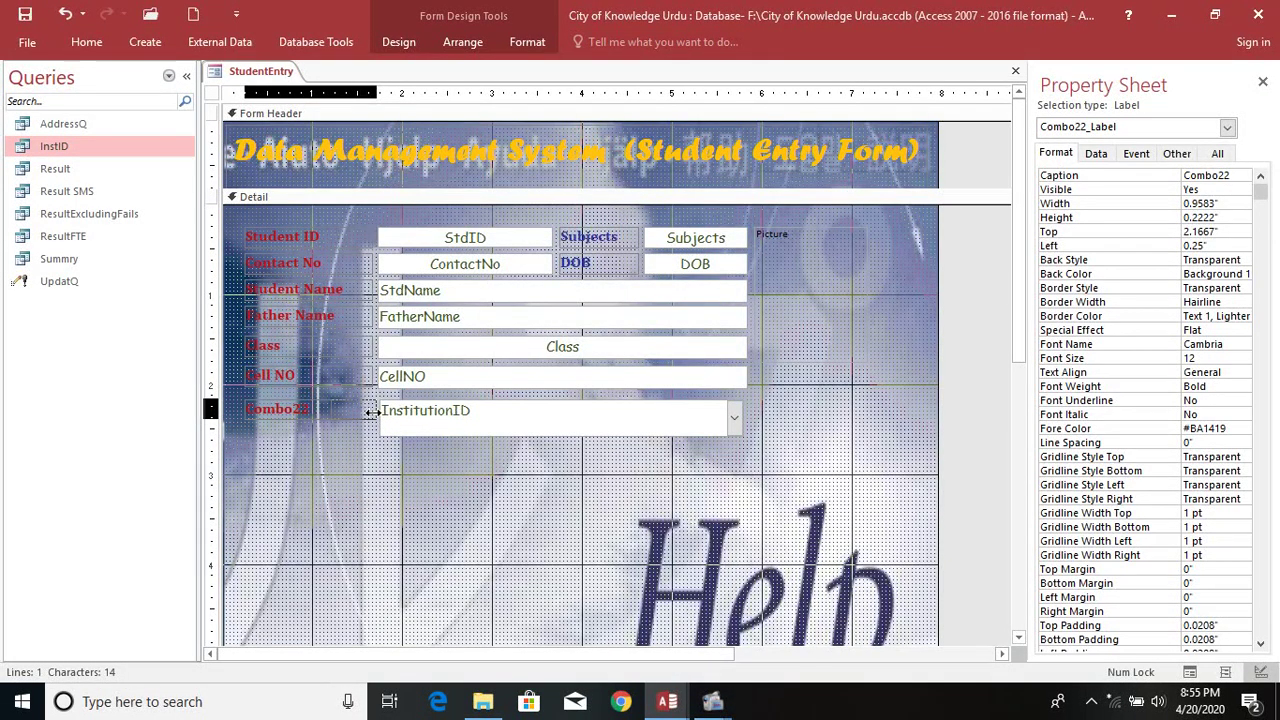
{"action": "left_click", "coordinate": [372, 412]}
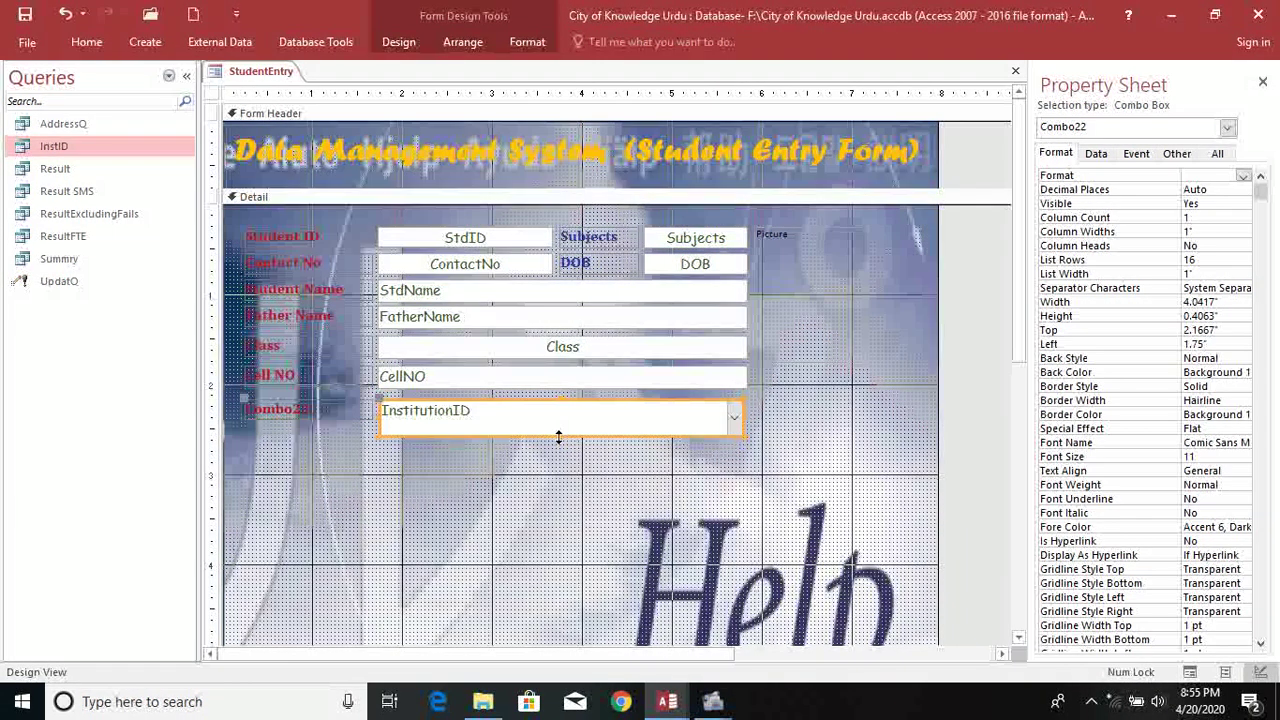
{"action": "left_click_drag", "start_coordinate": [558, 437], "coordinate": [558, 422]}
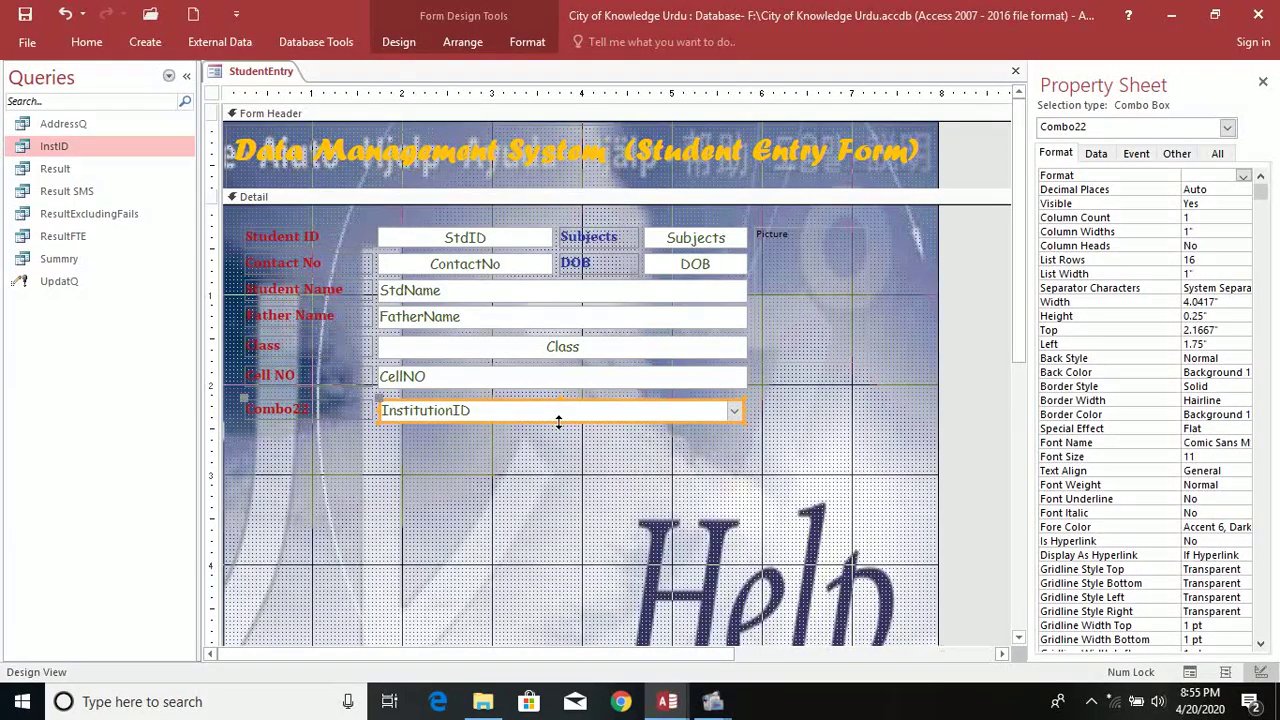
Extend the combo box and its label upward together so their top edges sit at about 2.14".
{"action": "left_click", "coordinate": [551, 434]}
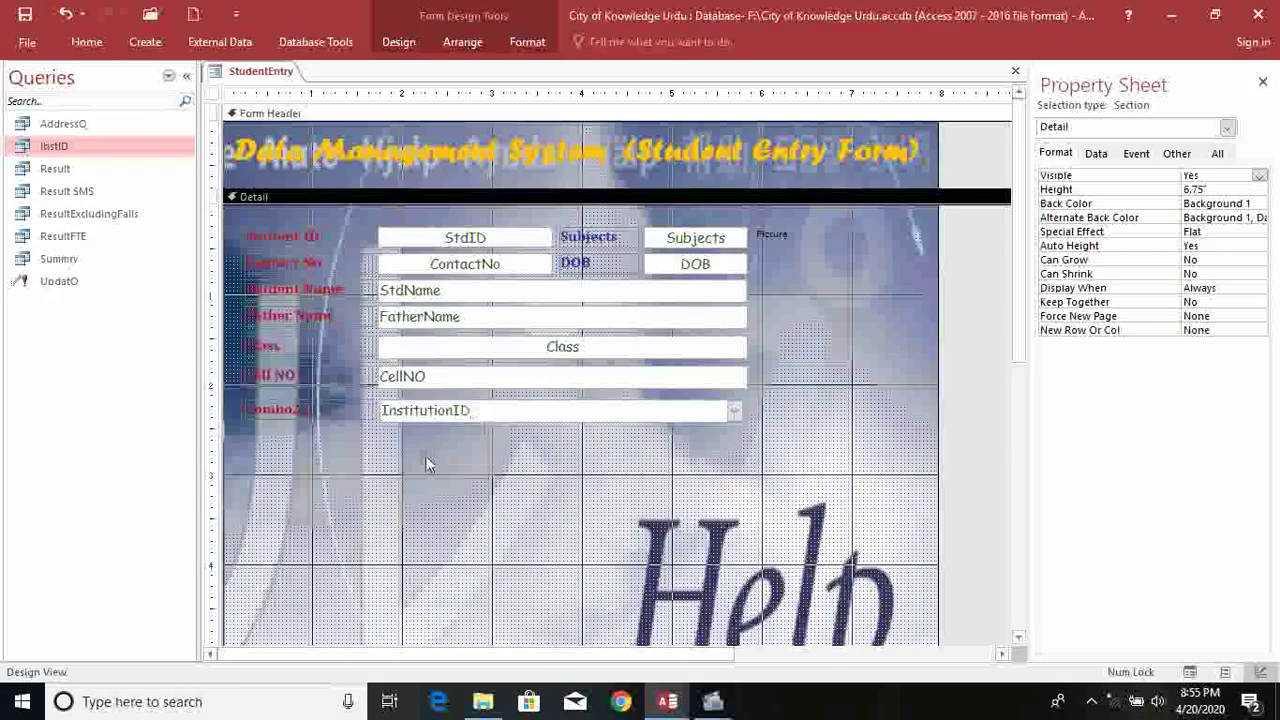
{"action": "left_click_drag", "start_coordinate": [427, 457], "coordinate": [358, 418]}
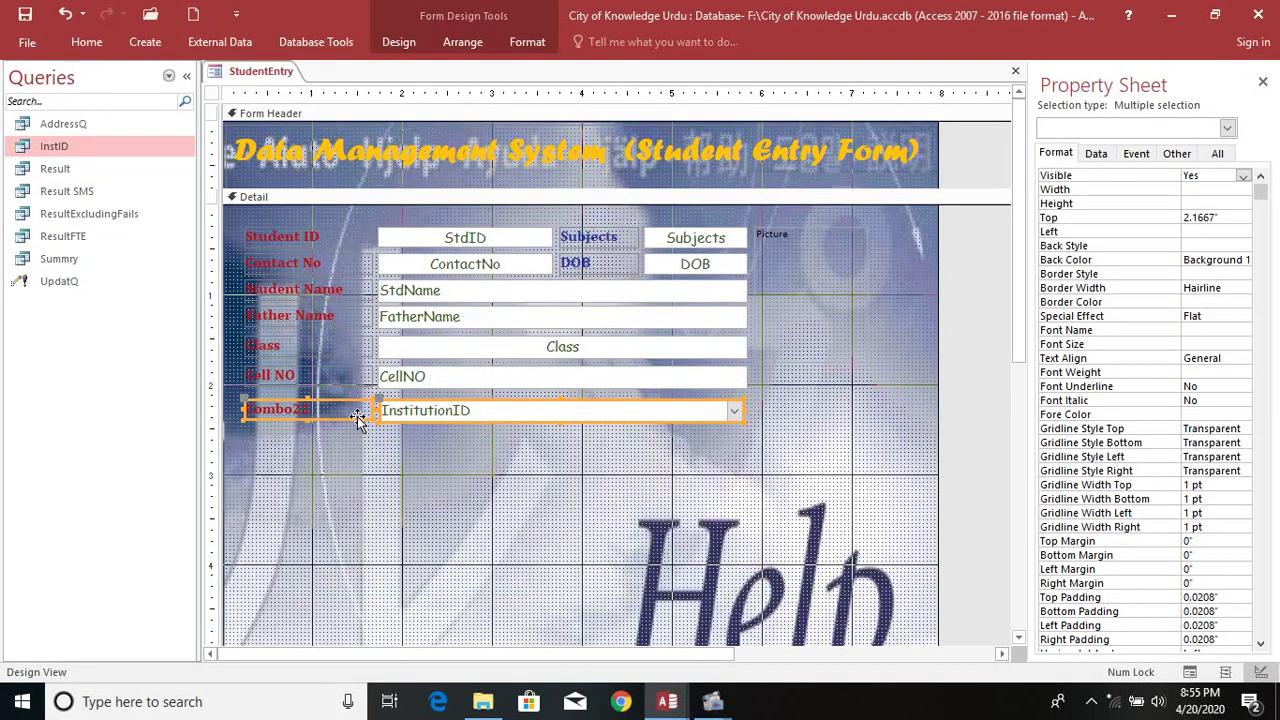
{"action": "left_click", "coordinate": [415, 457]}
{"action": "left_click_drag", "start_coordinate": [468, 462], "coordinate": [340, 408]}
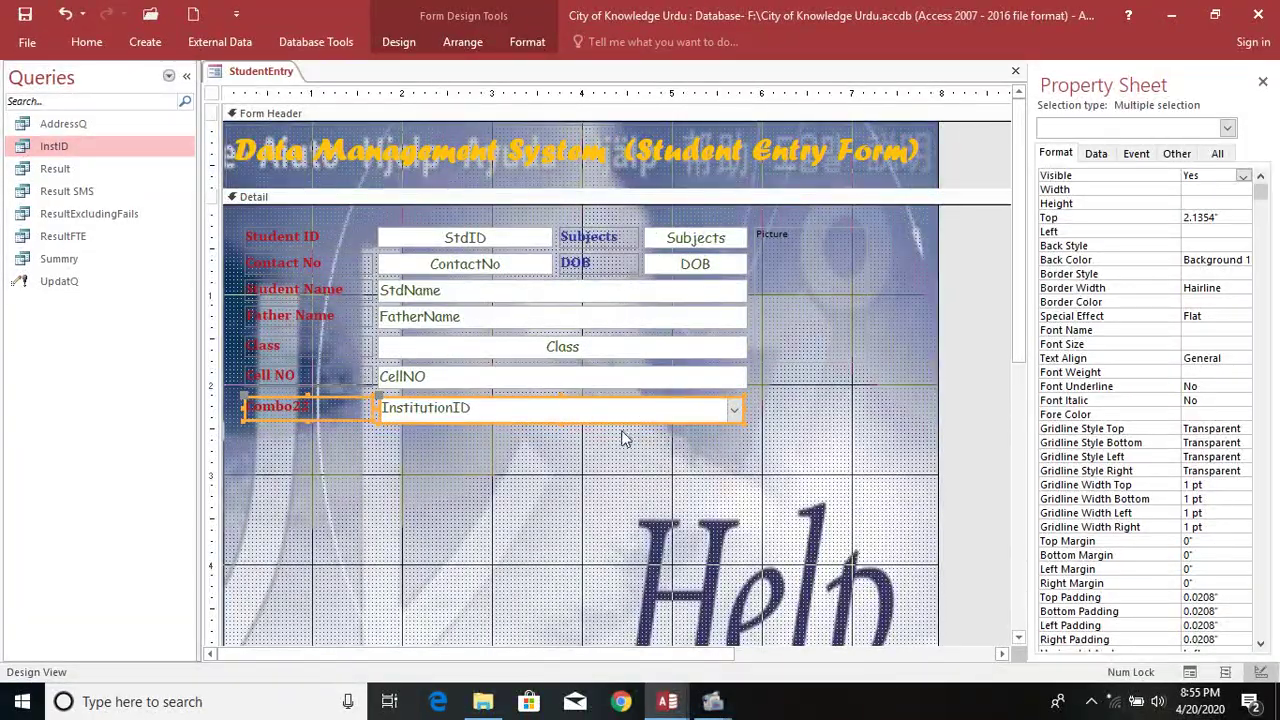
{"action": "left_click", "coordinate": [618, 455]}
Format the InstitutionID combo box text as centred, bold and dark red (#BA1419).
{"action": "left_click_drag", "start_coordinate": [614, 468], "coordinate": [566, 419]}
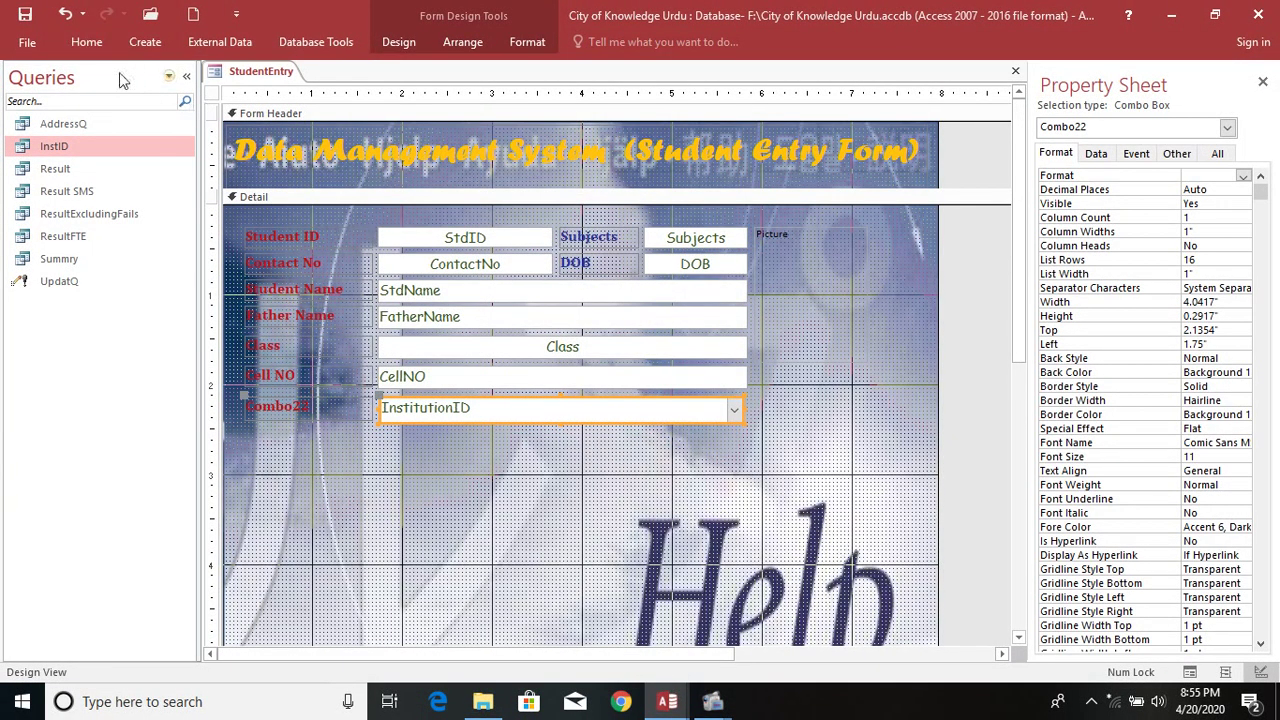
{"action": "left_click", "coordinate": [527, 42]}
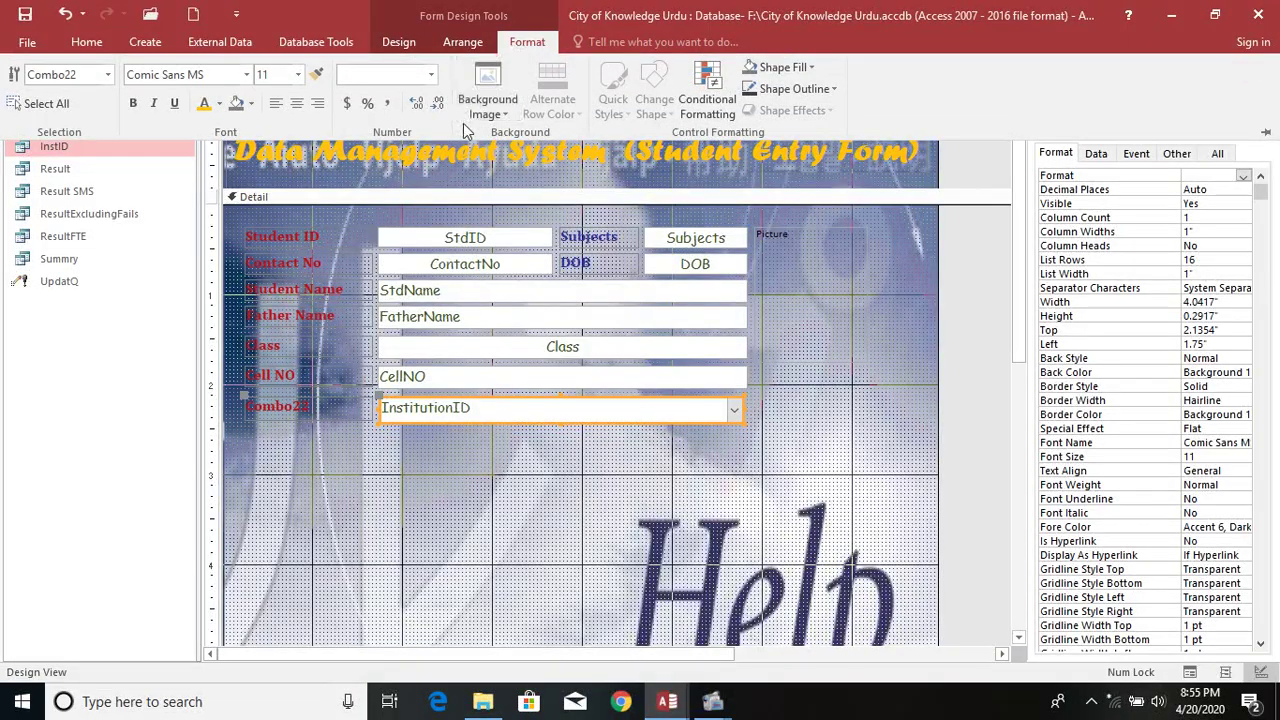
{"action": "left_click", "coordinate": [296, 103]}
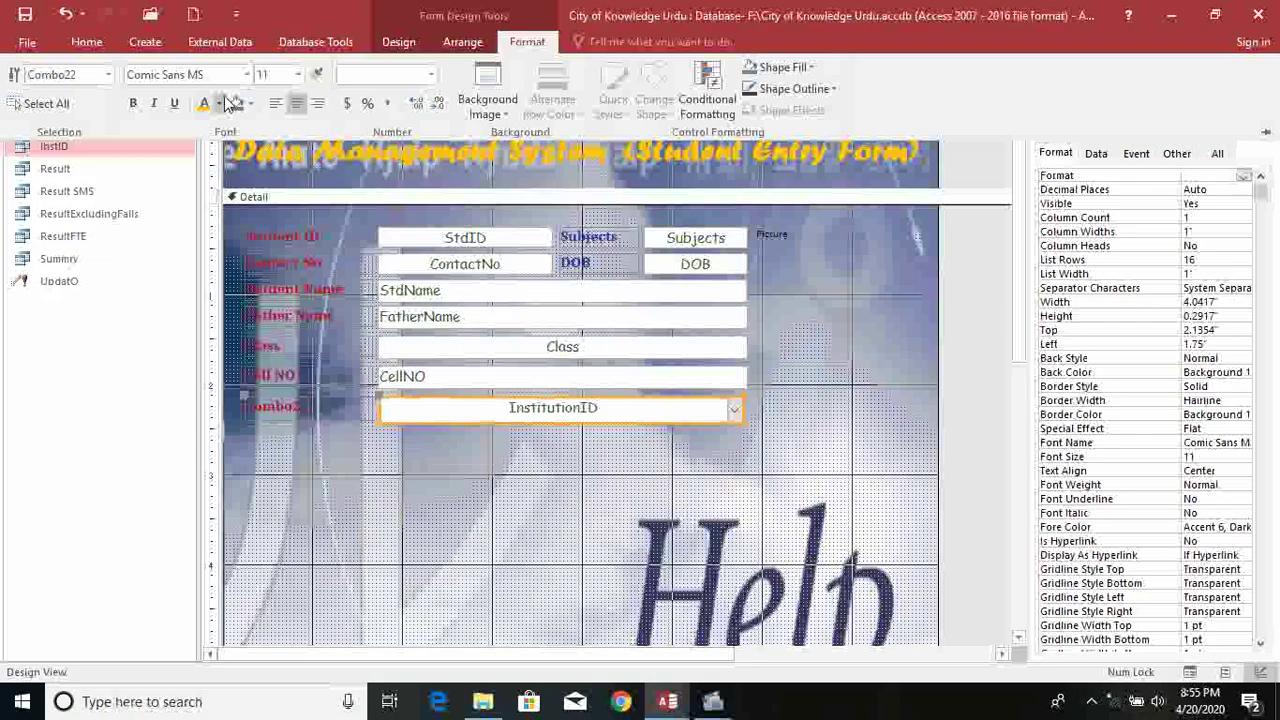
{"action": "left_click", "coordinate": [220, 103]}
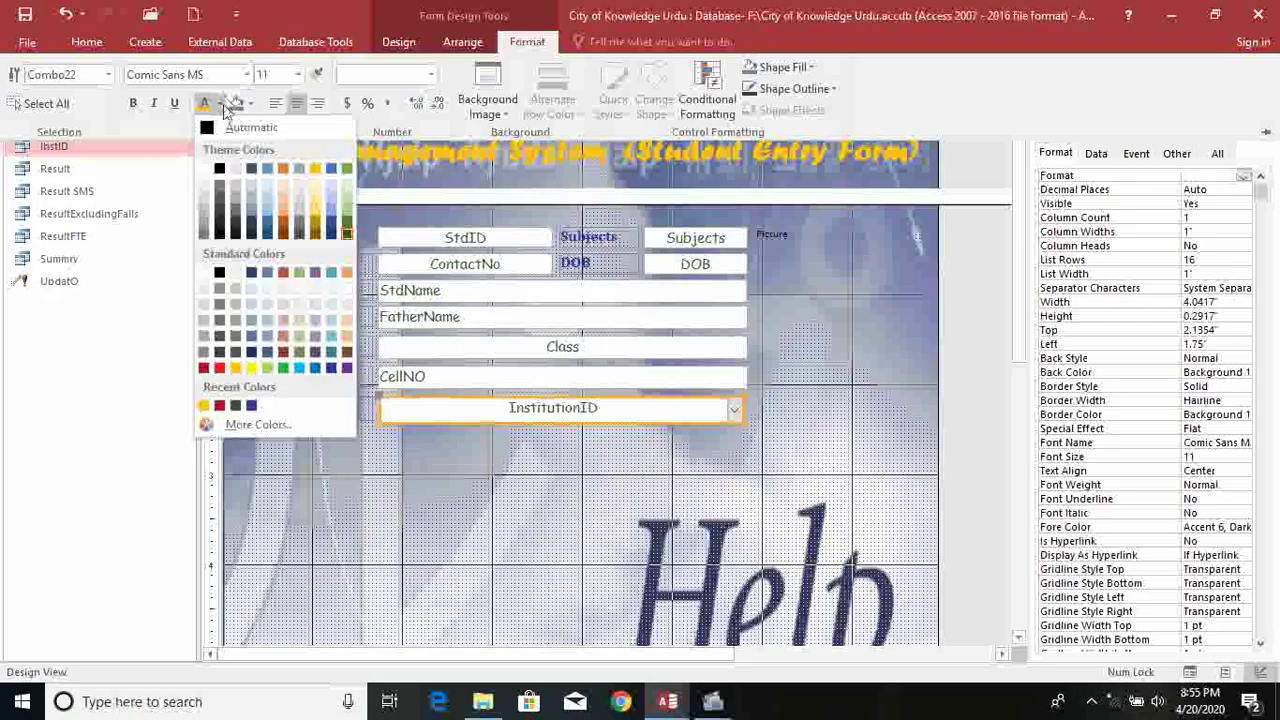
{"action": "left_click", "coordinate": [219, 405]}
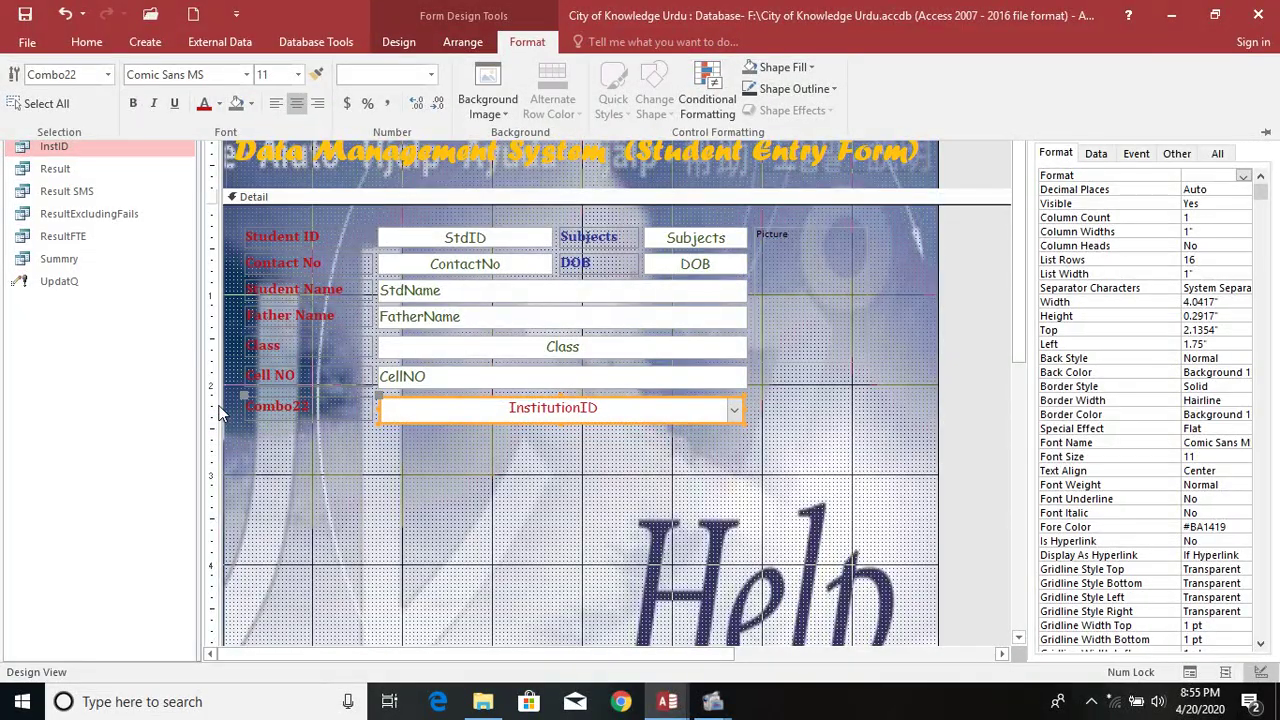
{"action": "left_click", "coordinate": [132, 103]}
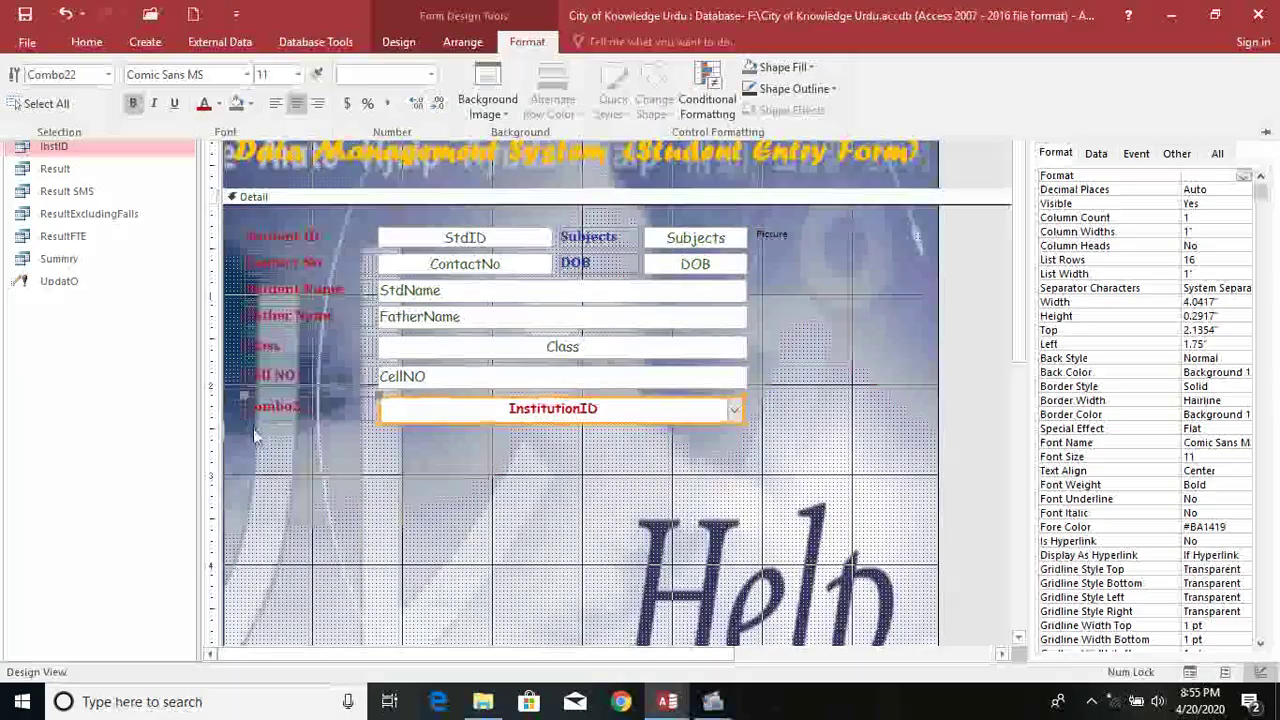
Change the caption of the Combo22 label to "Institution ID".
{"action": "left_click", "coordinate": [300, 406]}
{"action": "left_click", "coordinate": [300, 406]}
{"action": "left_click_drag", "start_coordinate": [310, 406], "coordinate": [243, 404]}
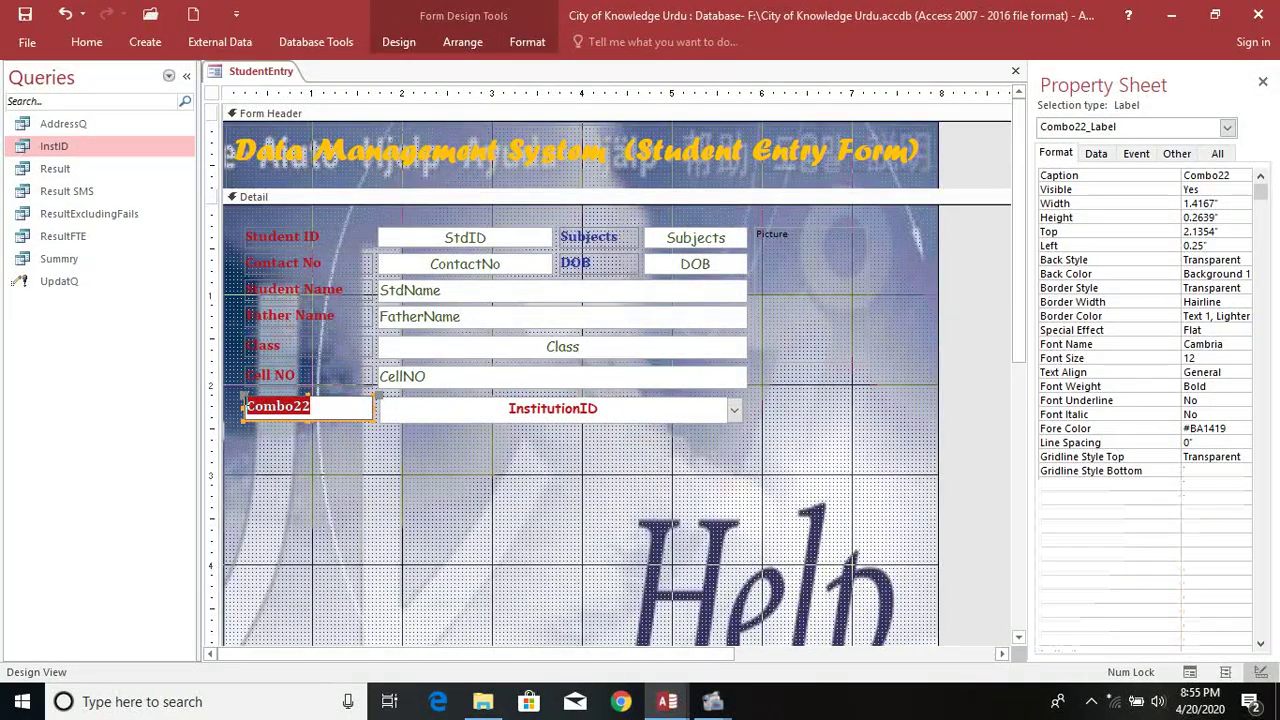
{"action": "type", "text": "Re"}
{"action": "key", "text": "BackSpace"}
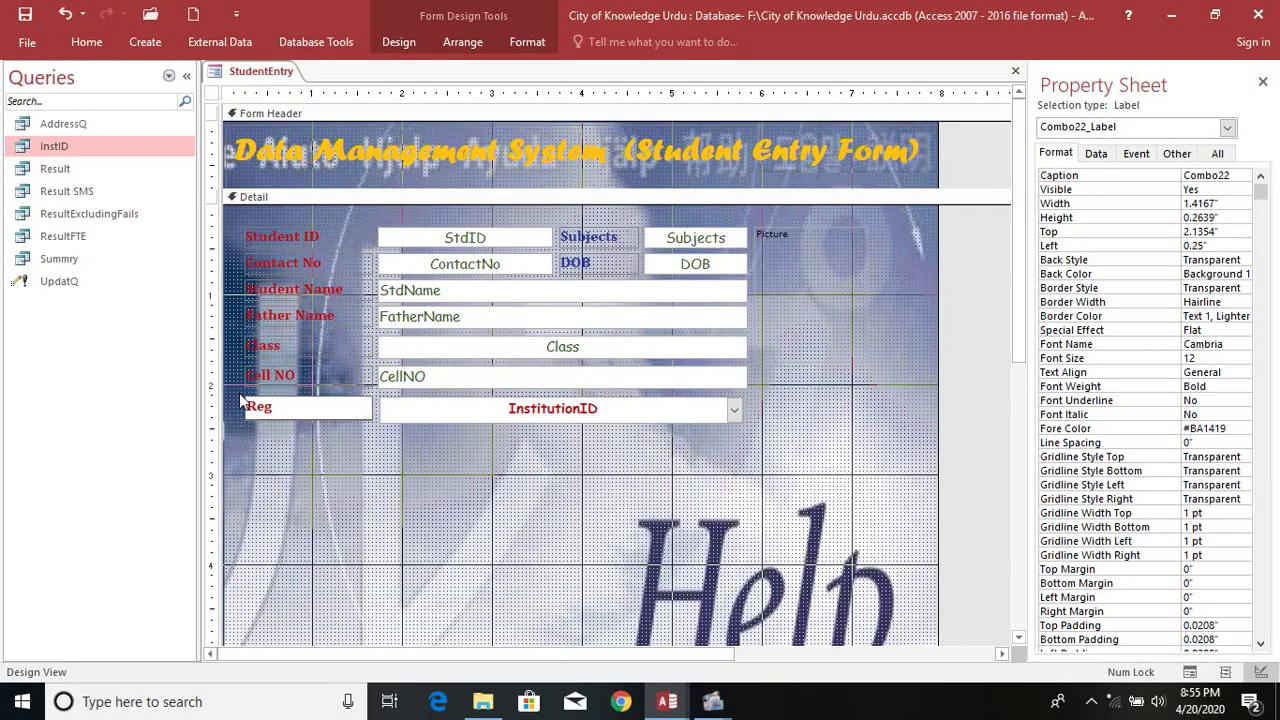
{"action": "type", "text": "Institution ID"}
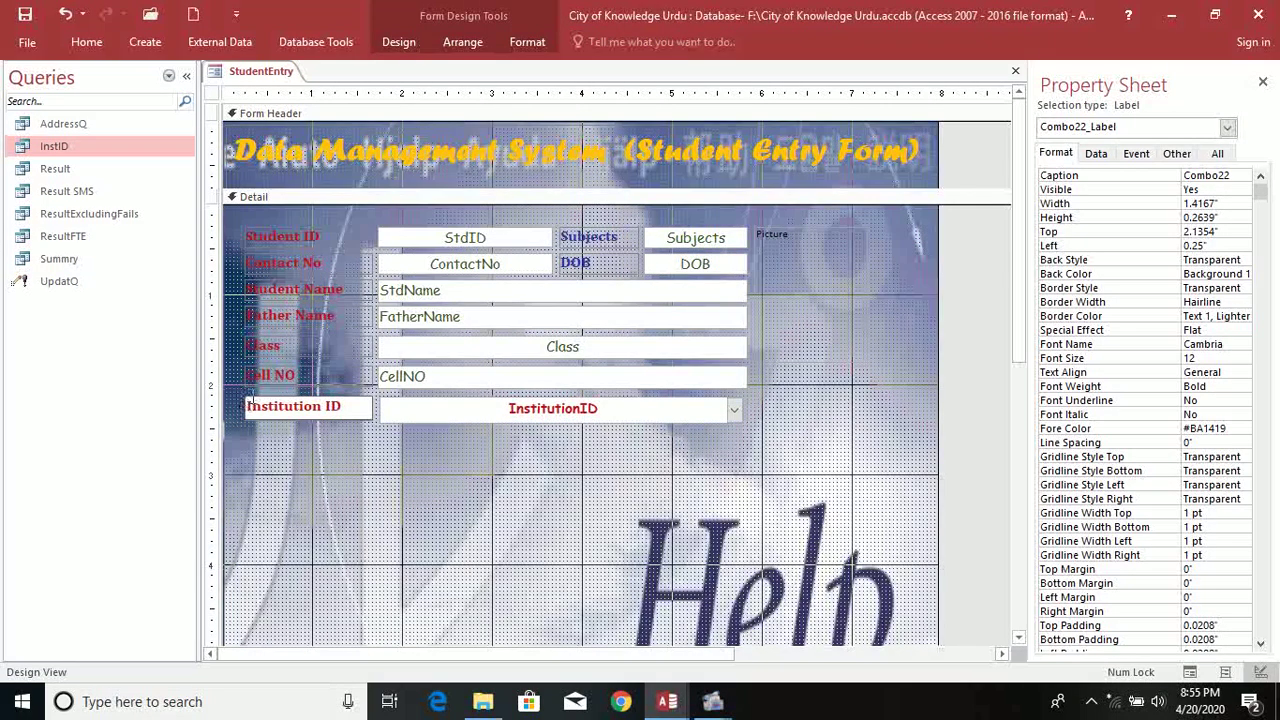
{"action": "left_click", "coordinate": [362, 466]}
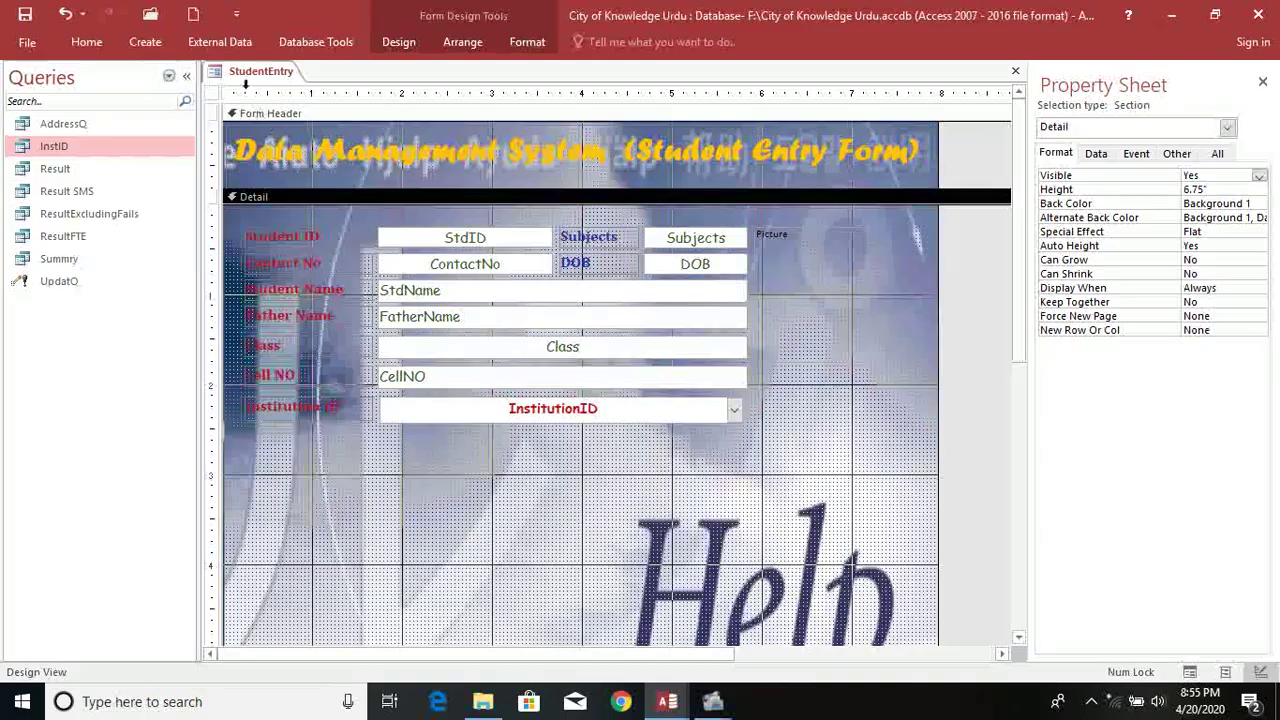
Show the StudentEntry form in Form View and set the first record's Institution ID to 2 from the combo box list.
{"action": "right_click", "coordinate": [250, 71]}
{"action": "left_click", "coordinate": [300, 177]}
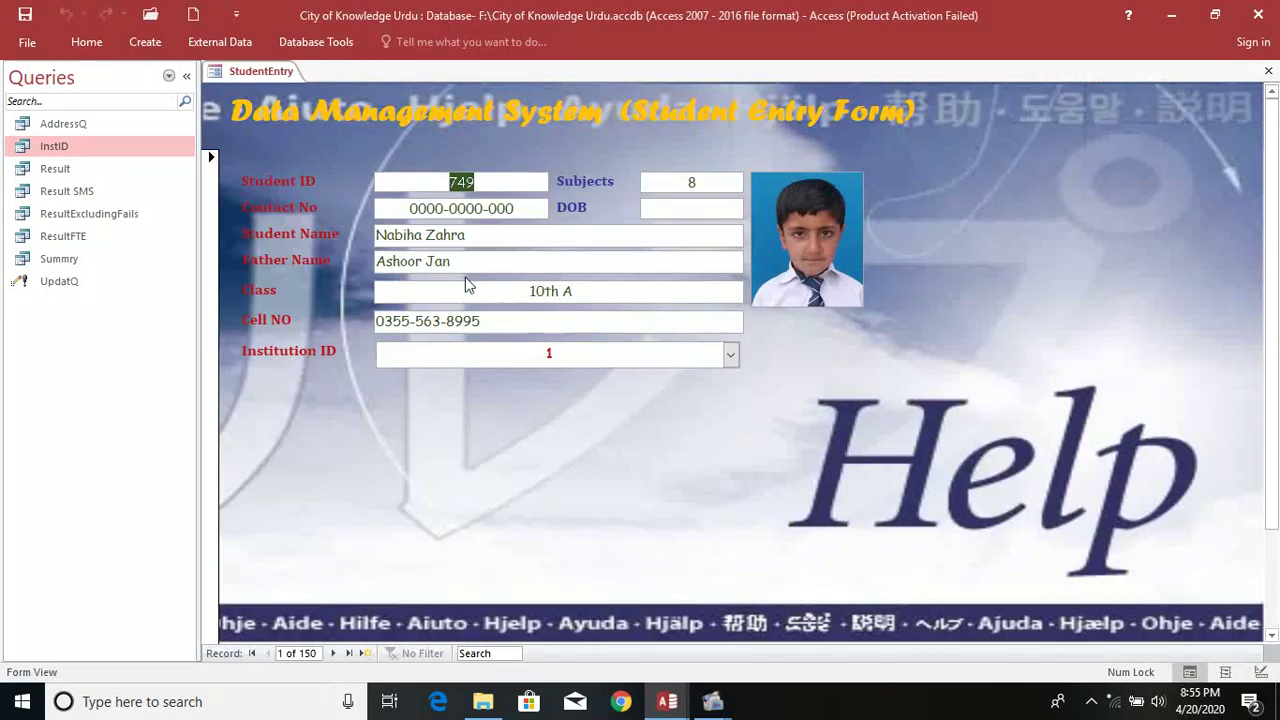
{"action": "left_click", "coordinate": [478, 182]}
{"action": "left_click", "coordinate": [478, 208]}
{"action": "left_click", "coordinate": [692, 207]}
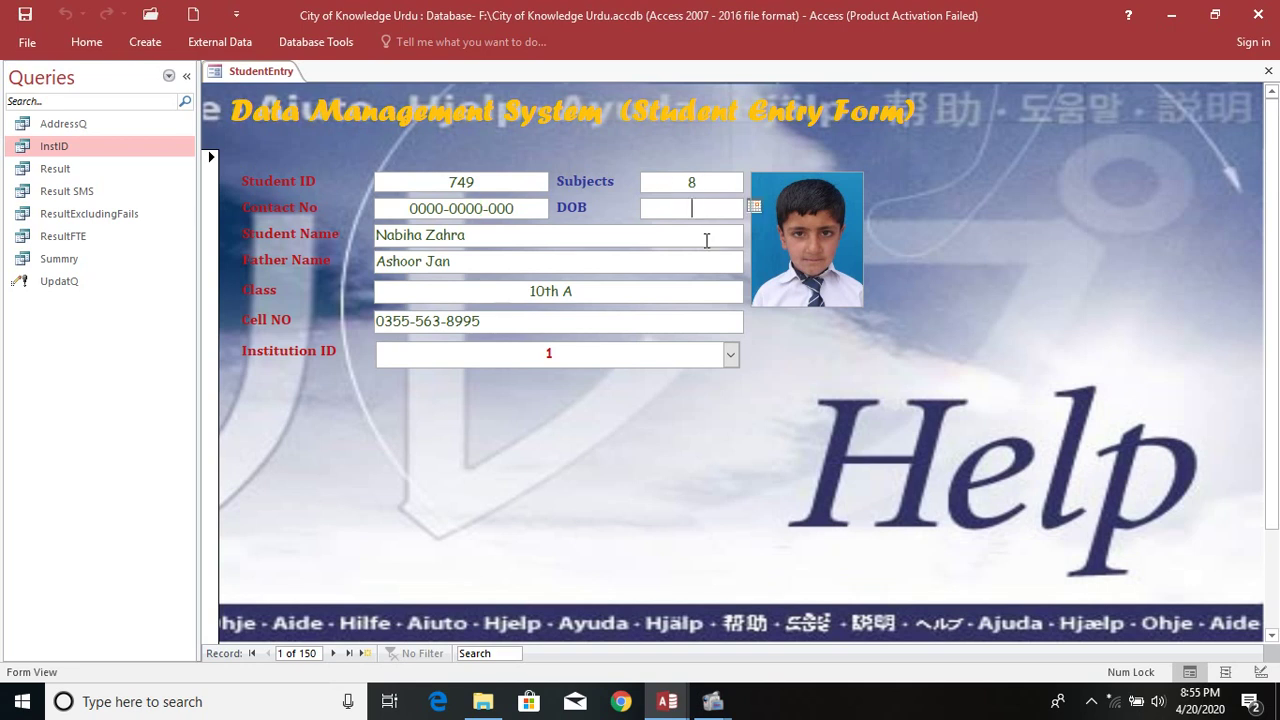
{"action": "left_click", "coordinate": [730, 356]}
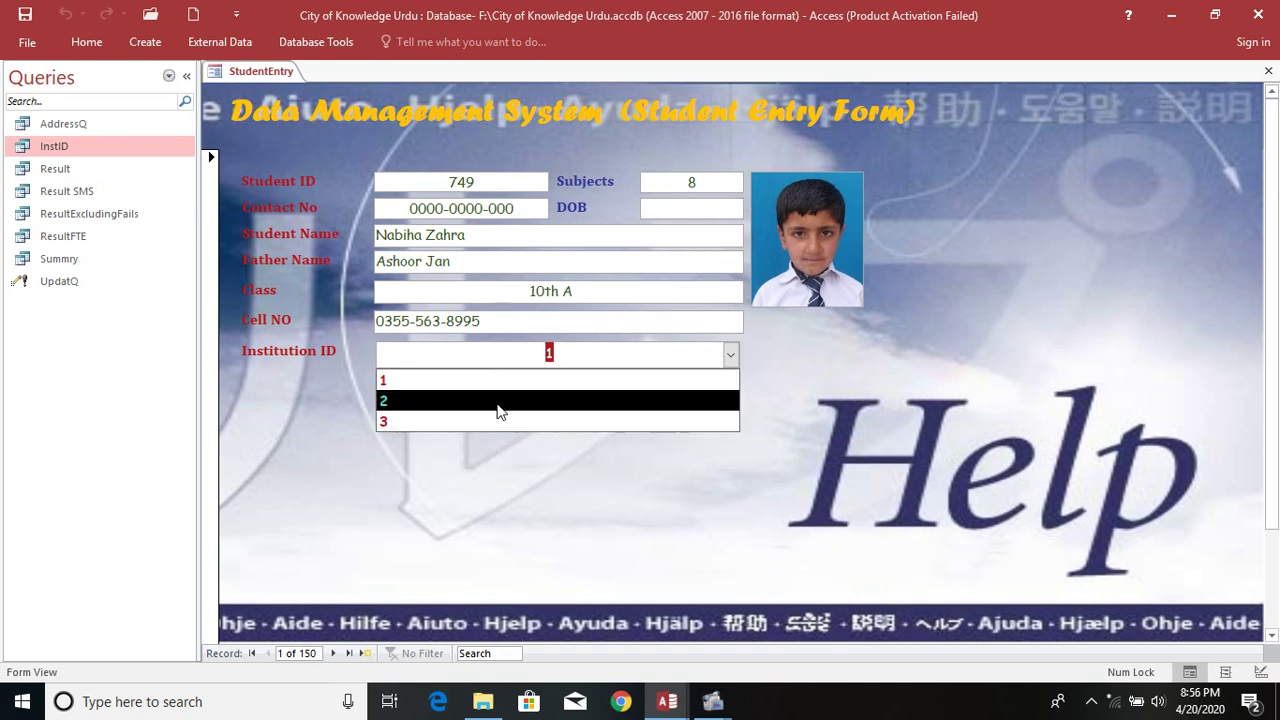
{"action": "left_click", "coordinate": [586, 366]}
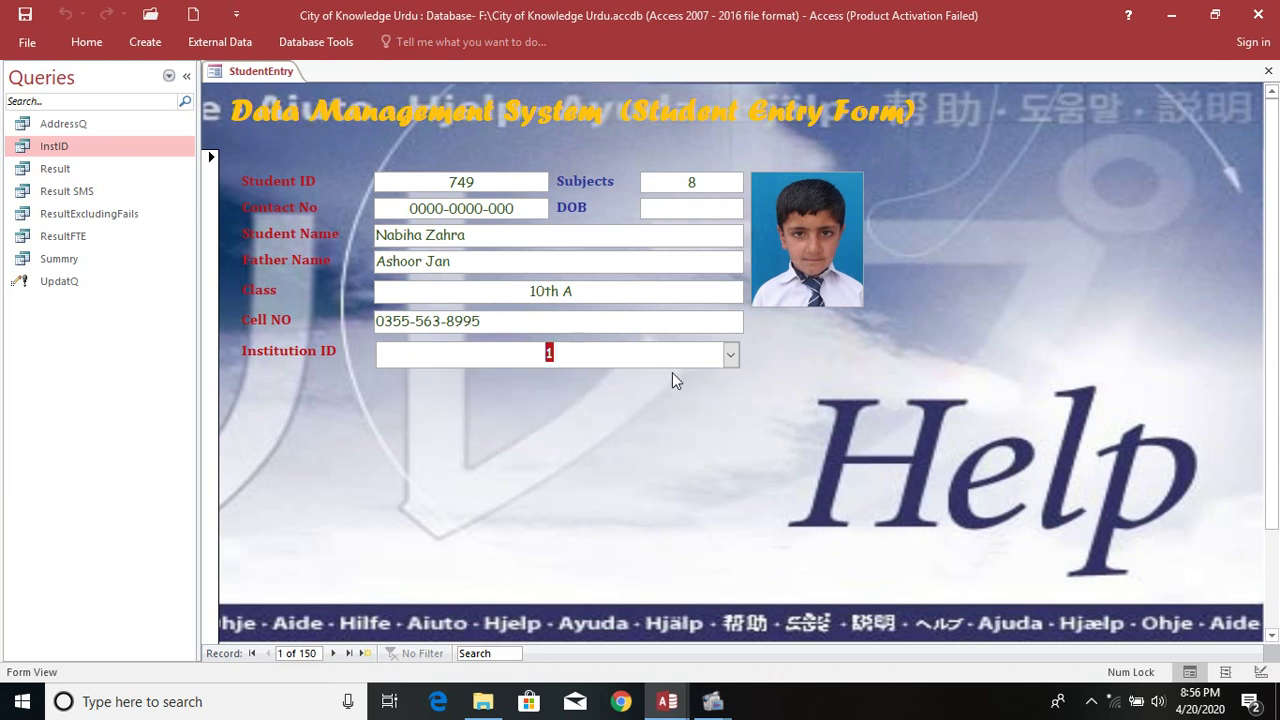
{"action": "left_click", "coordinate": [730, 356]}
{"action": "left_click", "coordinate": [468, 402]}
Return to Design View and widen the InstitutionID combo box to about 4.08" so it lines up with the fields above.
{"action": "right_click", "coordinate": [654, 401]}
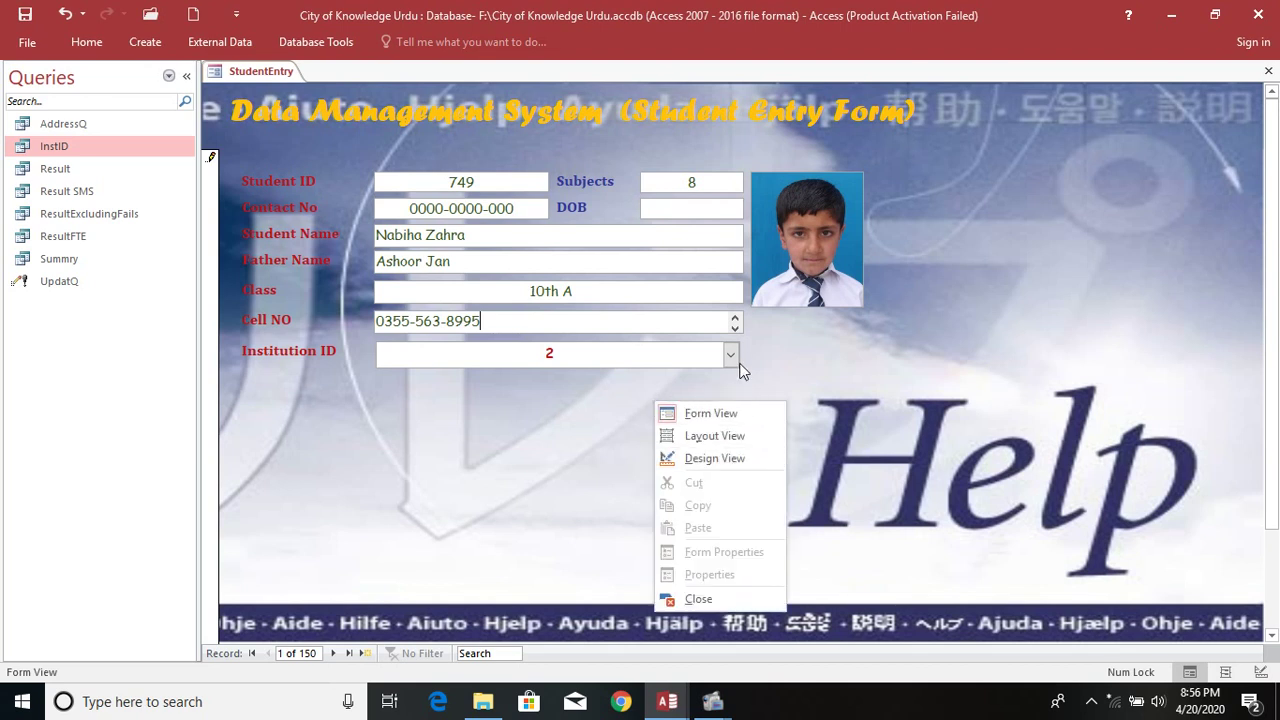
{"action": "left_click", "coordinate": [743, 459]}
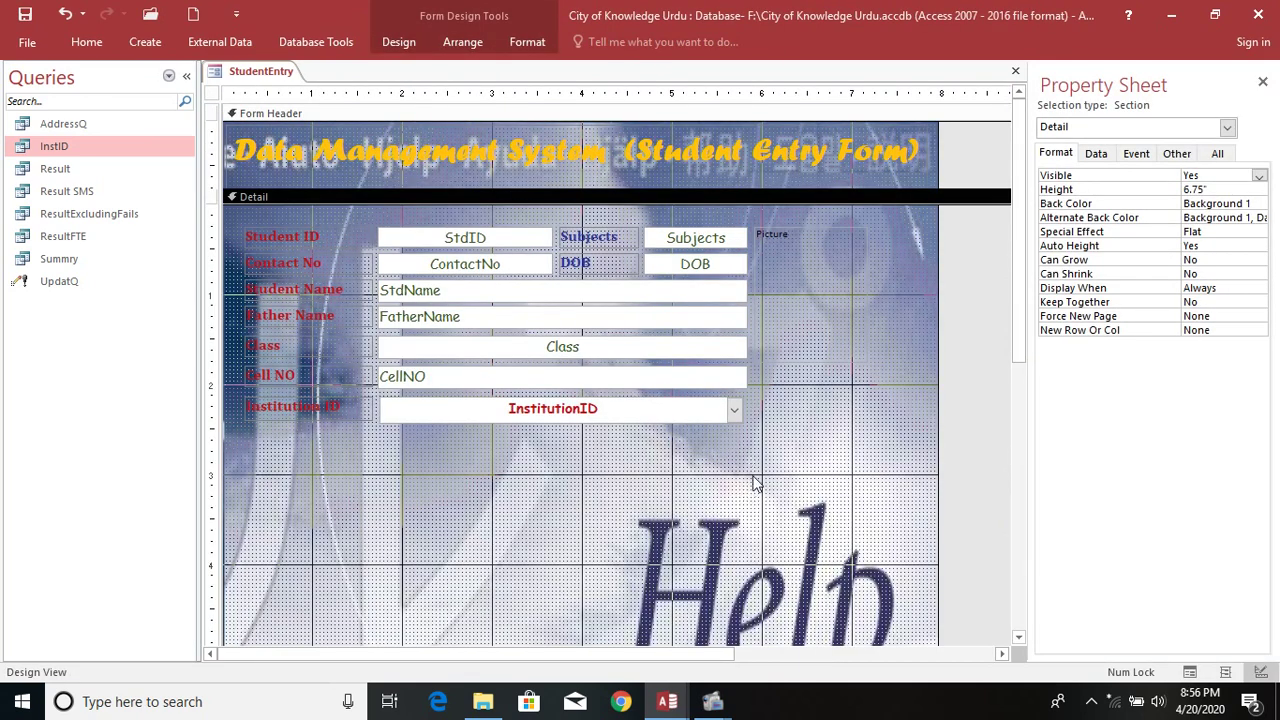
{"action": "left_click_drag", "start_coordinate": [751, 477], "coordinate": [745, 409]}
{"action": "left_click", "coordinate": [740, 408]}
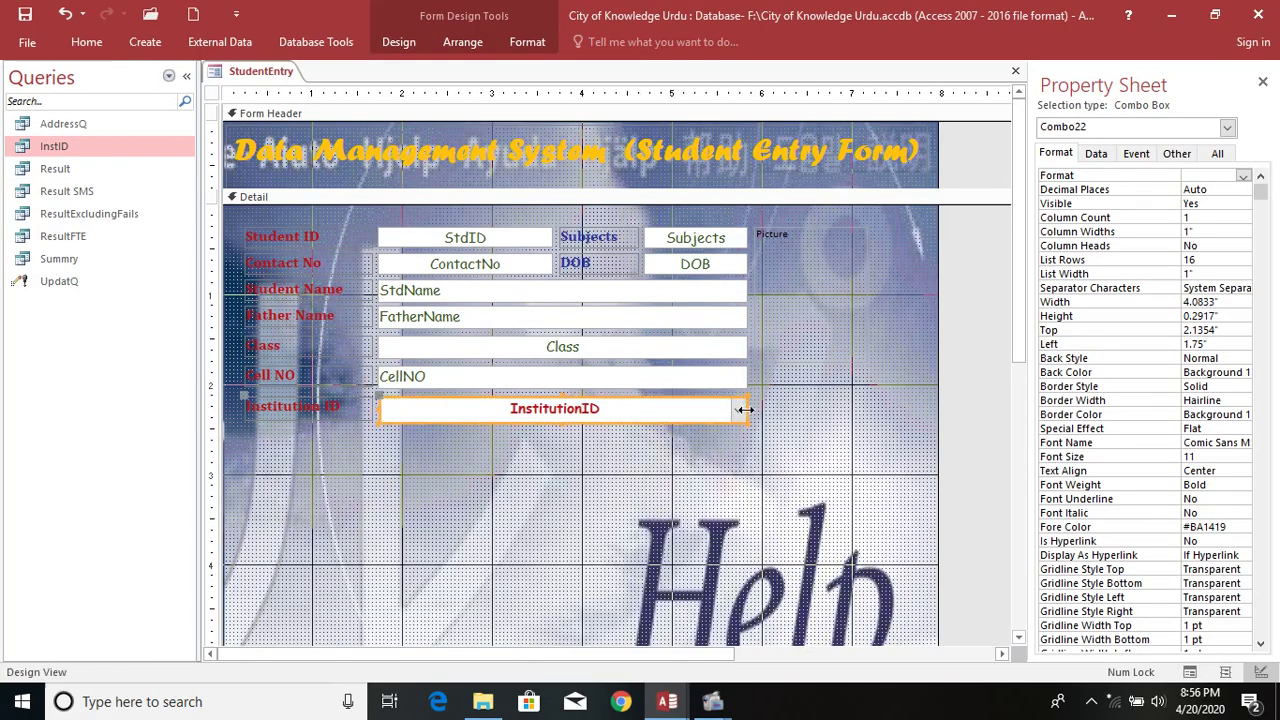
{"action": "left_click", "coordinate": [743, 459]}
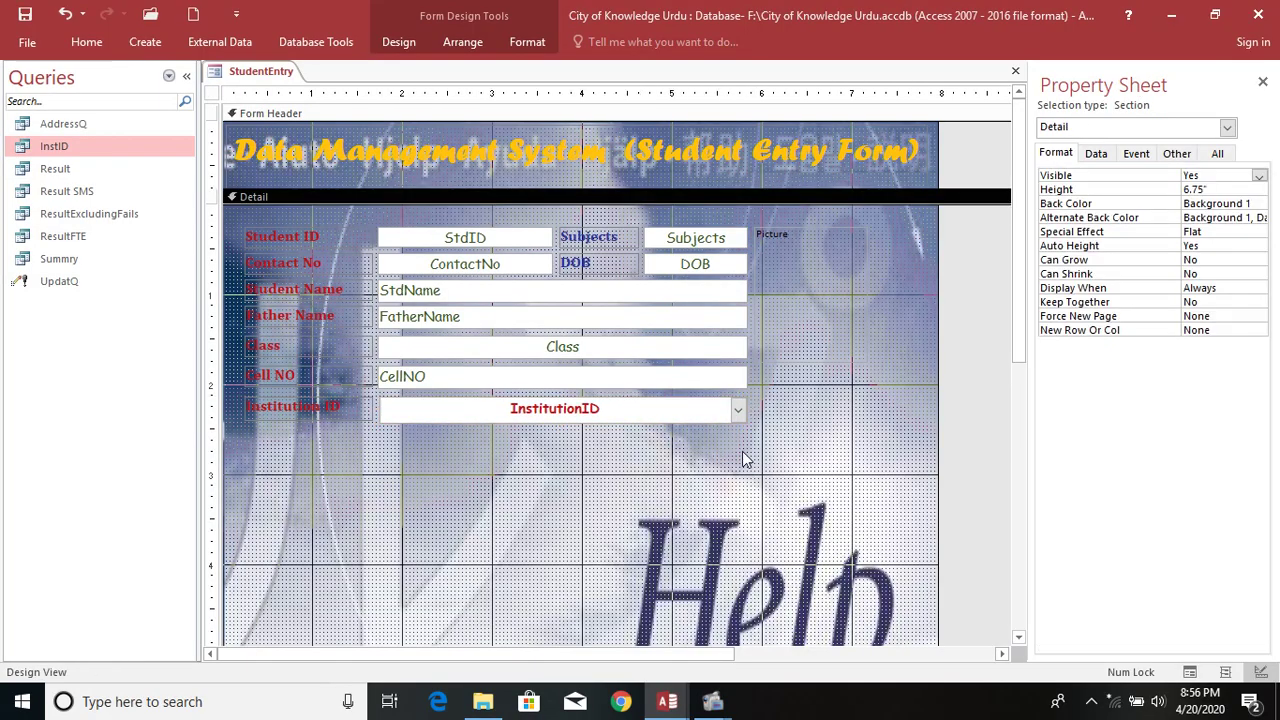
Show the form in Form View and set the Institution ID of record 8 to 3 from the combo box list.
{"action": "right_click", "coordinate": [254, 71]}
{"action": "right_click", "coordinate": [253, 74]}
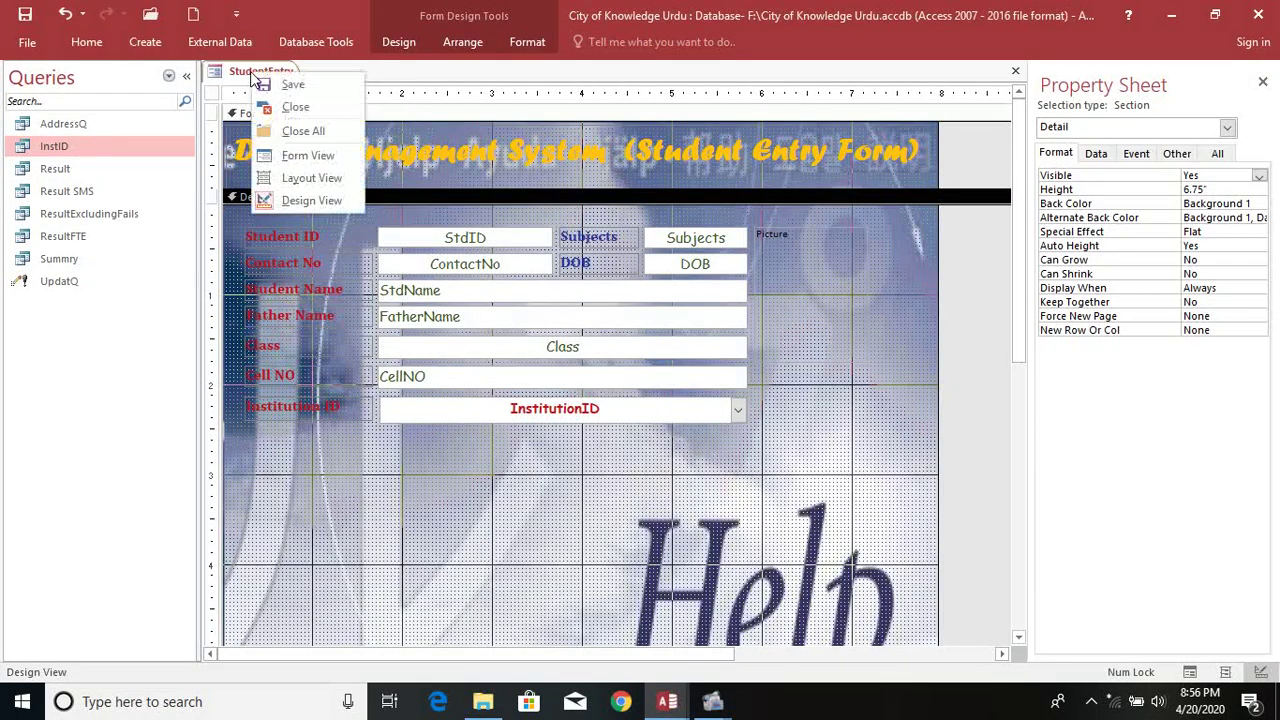
{"action": "left_click", "coordinate": [321, 162]}
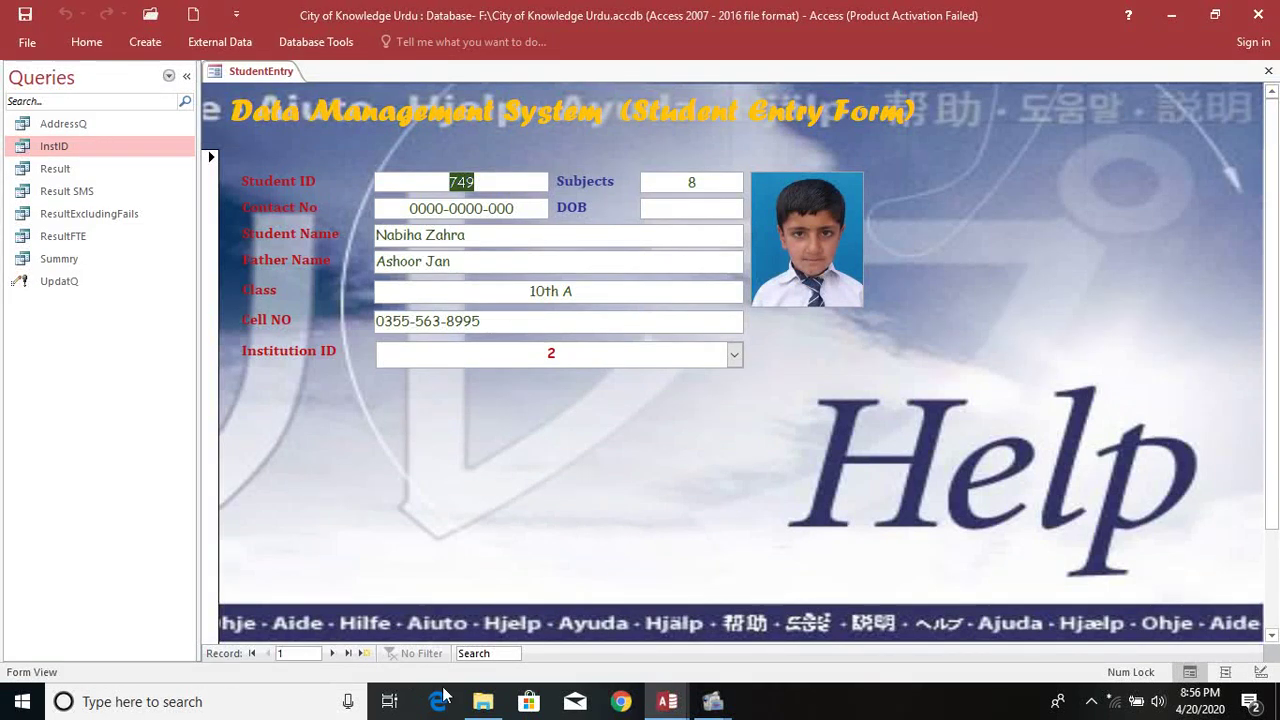
{"action": "left_click", "coordinate": [333, 653]}
{"action": "left_click", "coordinate": [333, 653]}
{"action": "left_click", "coordinate": [333, 653]}
{"action": "left_click", "coordinate": [333, 653]}
{"action": "left_click", "coordinate": [333, 653]}
{"action": "left_click", "coordinate": [333, 653]}
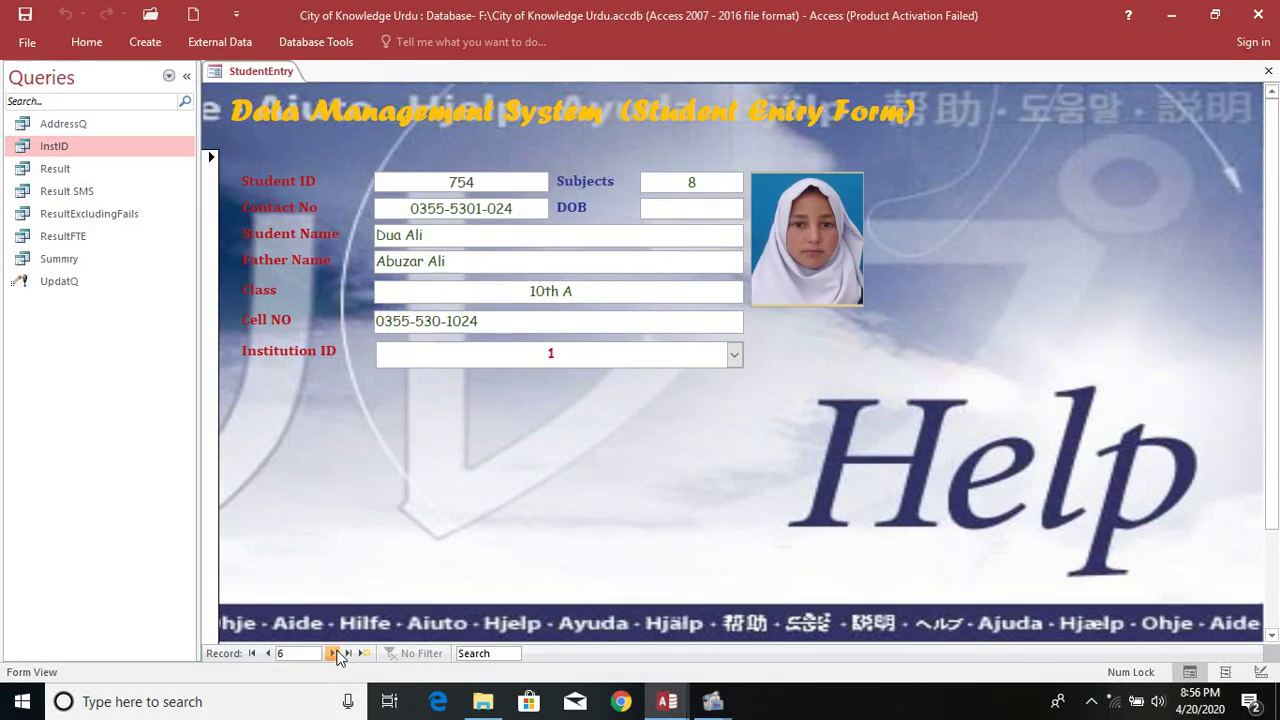
{"action": "left_click", "coordinate": [333, 653]}
{"action": "left_click", "coordinate": [333, 653]}
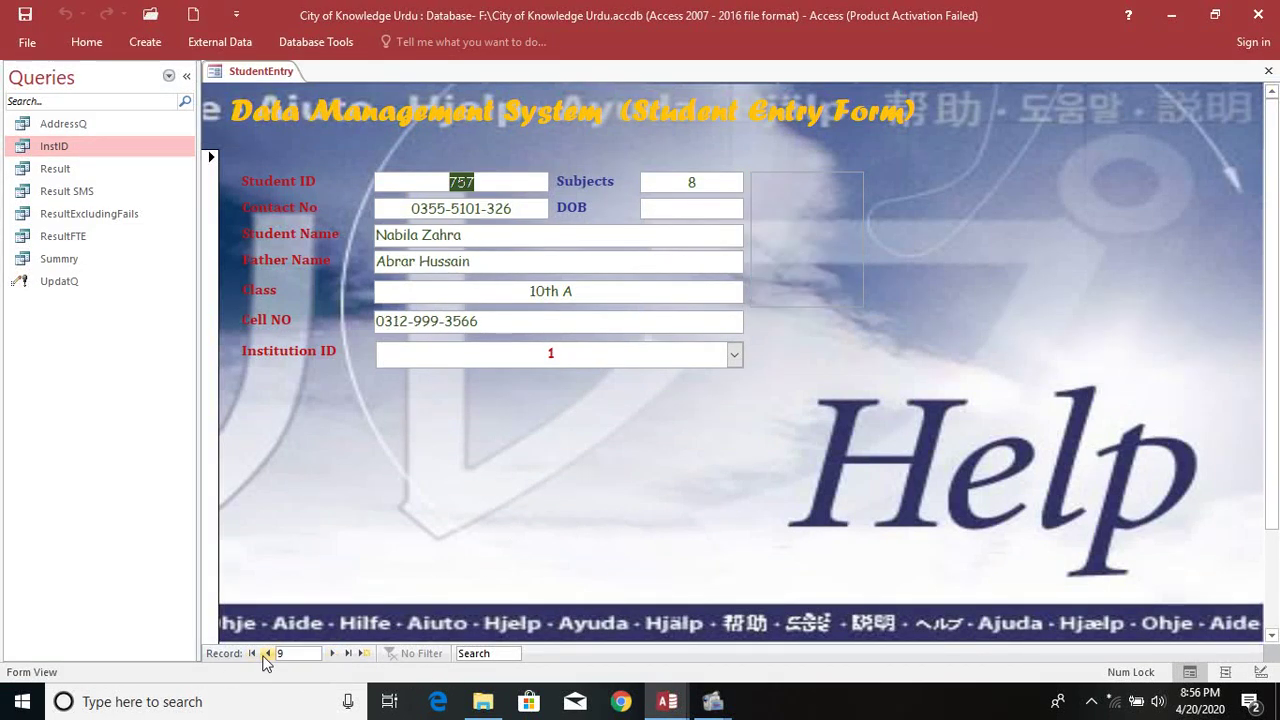
{"action": "left_click", "coordinate": [268, 653]}
{"action": "left_click", "coordinate": [734, 355]}
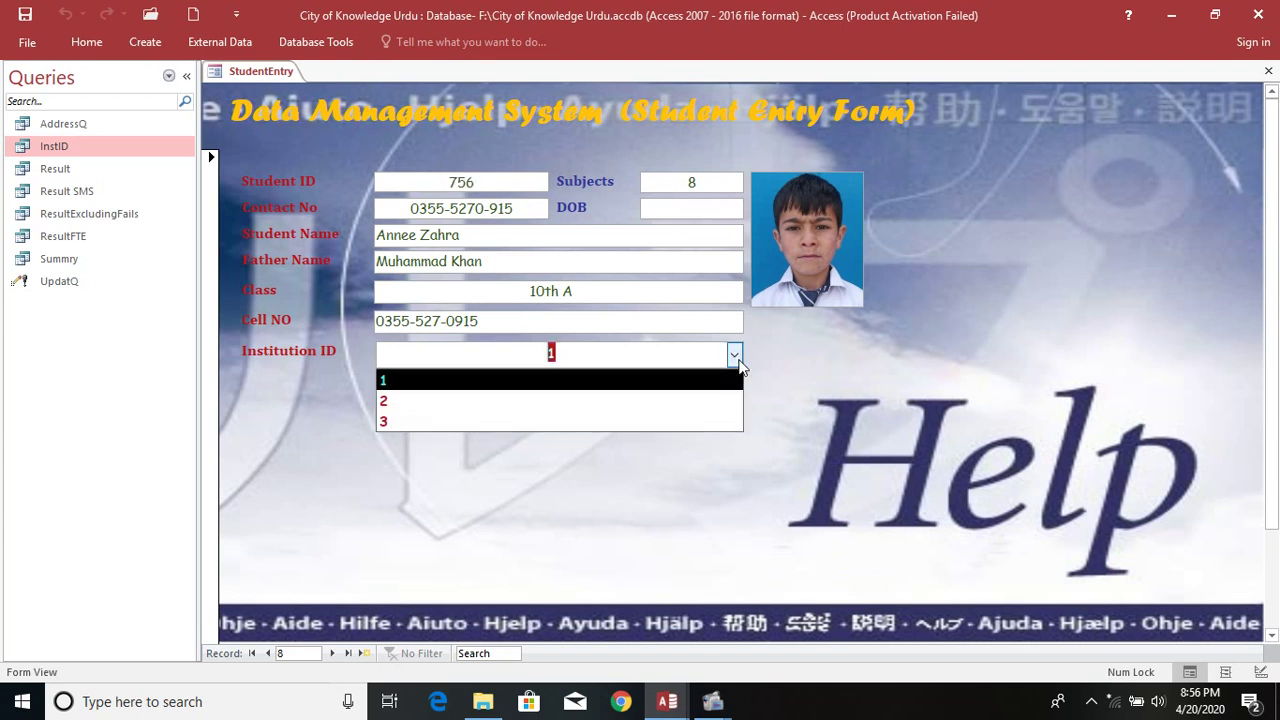
{"action": "left_click", "coordinate": [489, 420]}
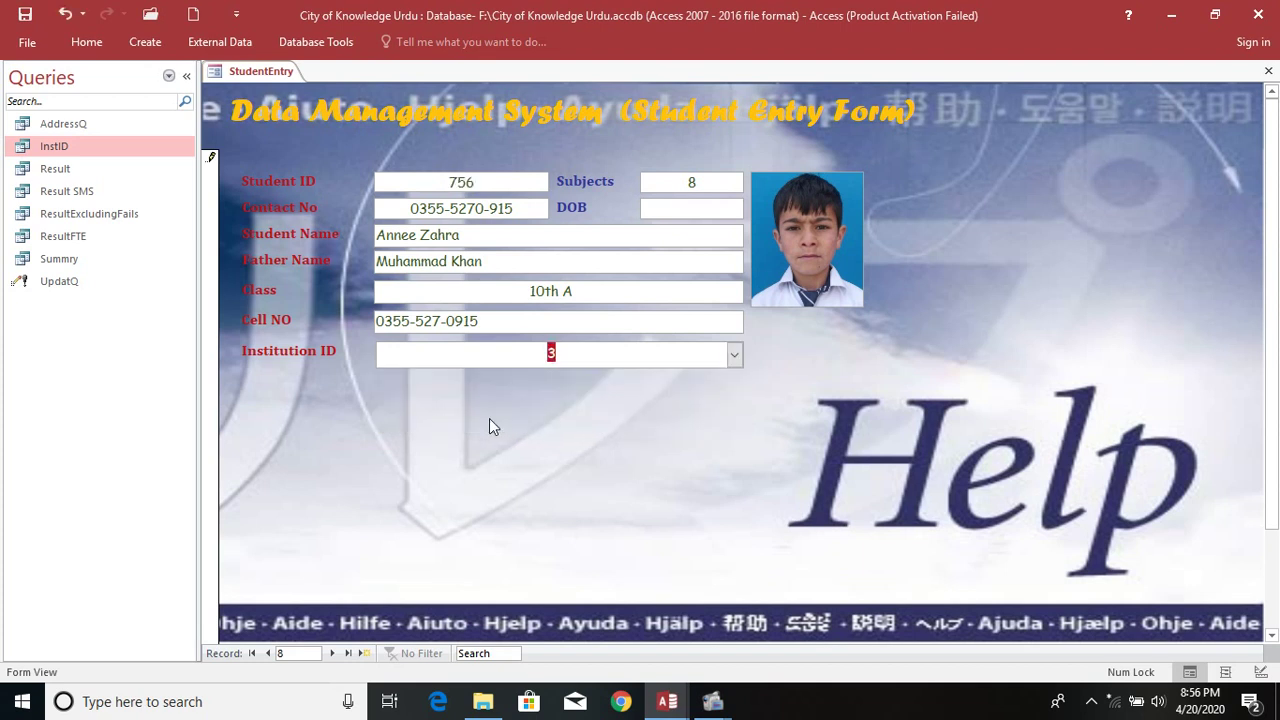
Go to a new blank record and view the choices offered by the Institution ID combo box.
{"action": "left_click", "coordinate": [366, 655]}
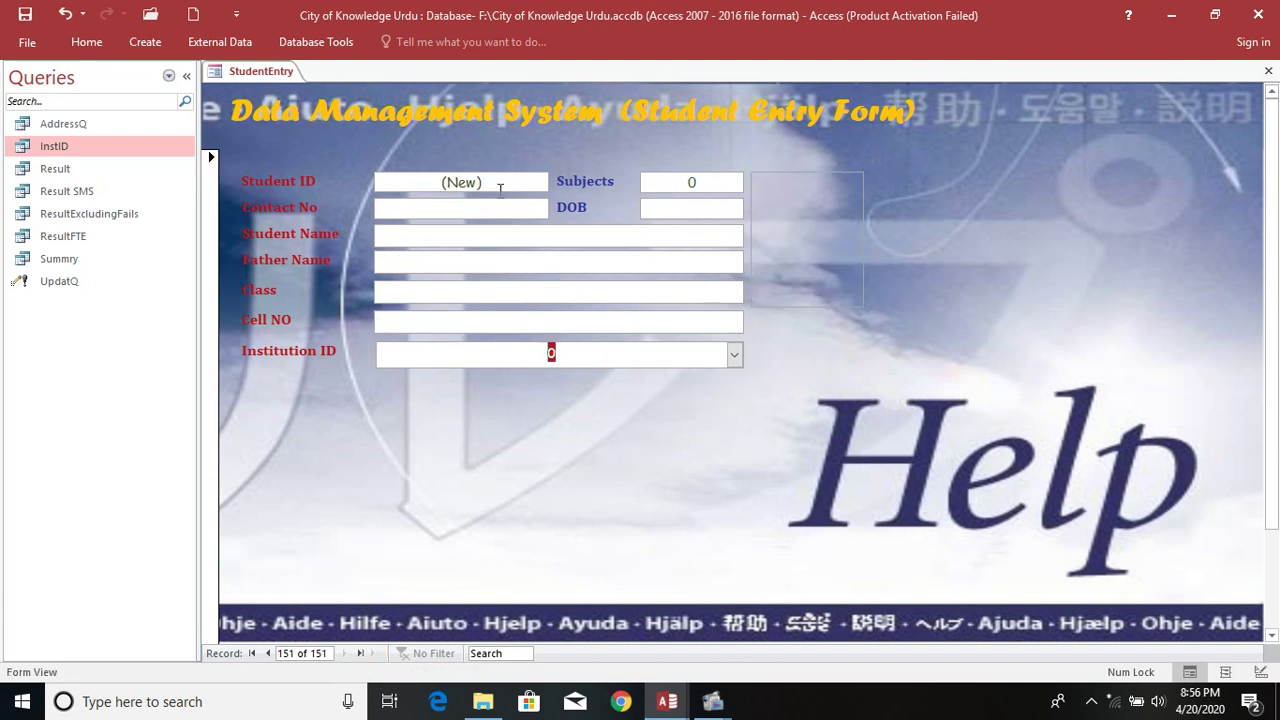
{"action": "left_click", "coordinate": [734, 355]}
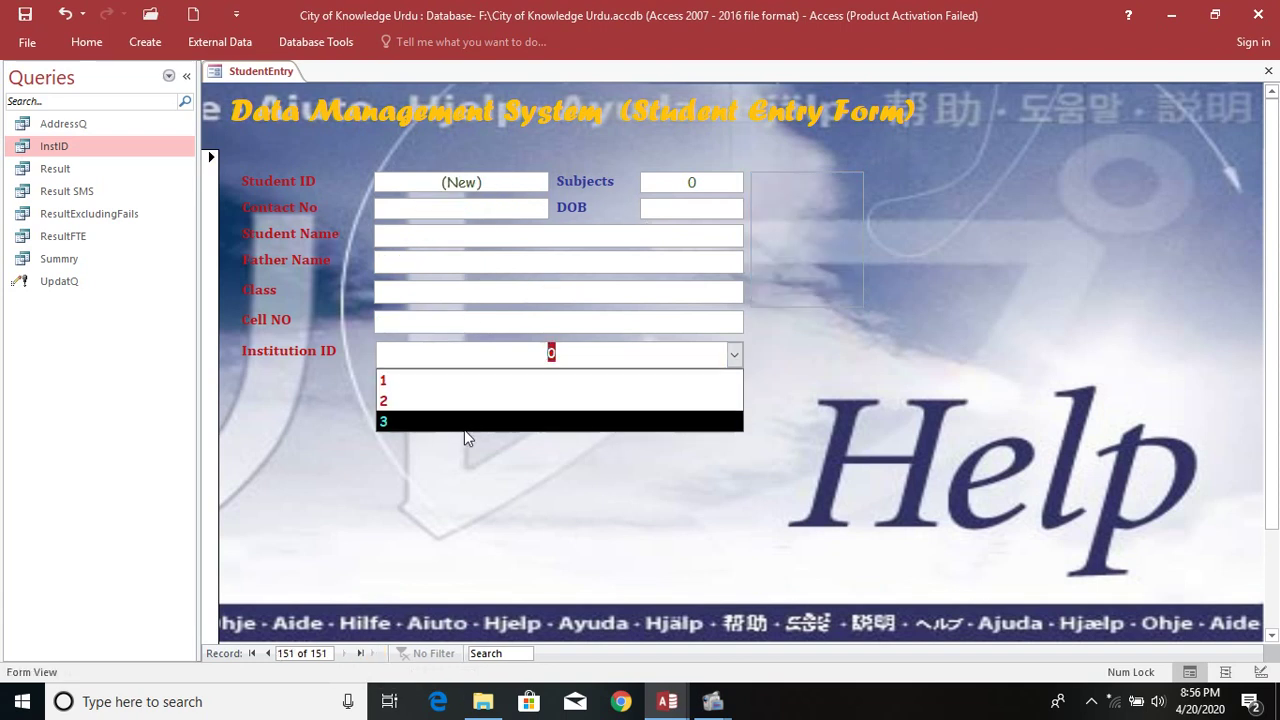
{"action": "left_click", "coordinate": [512, 449]}
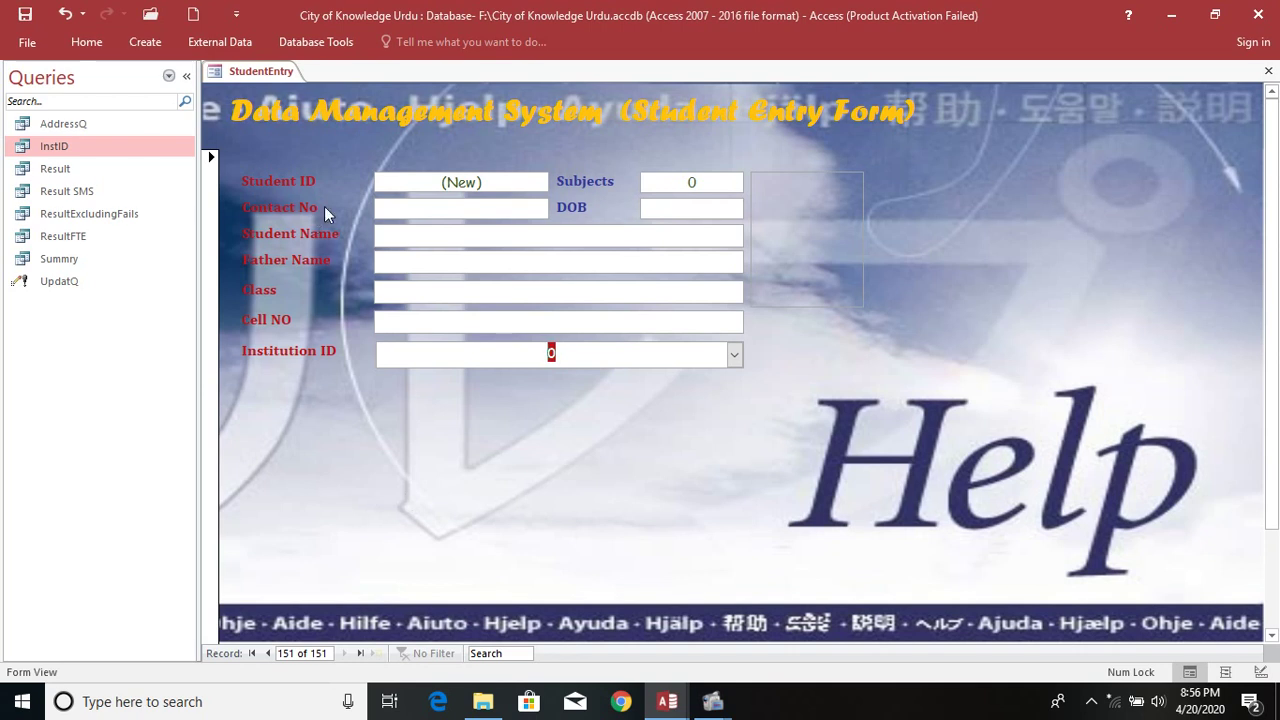
Browse back through the existing records to record 139 and examine its Institution ID value and the combo box choices.
{"action": "left_click", "coordinate": [268, 653]}
{"action": "left_click", "coordinate": [268, 653]}
{"action": "left_click", "coordinate": [268, 653]}
{"action": "left_click", "coordinate": [268, 653]}
{"action": "left_click", "coordinate": [268, 653]}
{"action": "left_click", "coordinate": [268, 653]}
{"action": "left_click", "coordinate": [268, 653]}
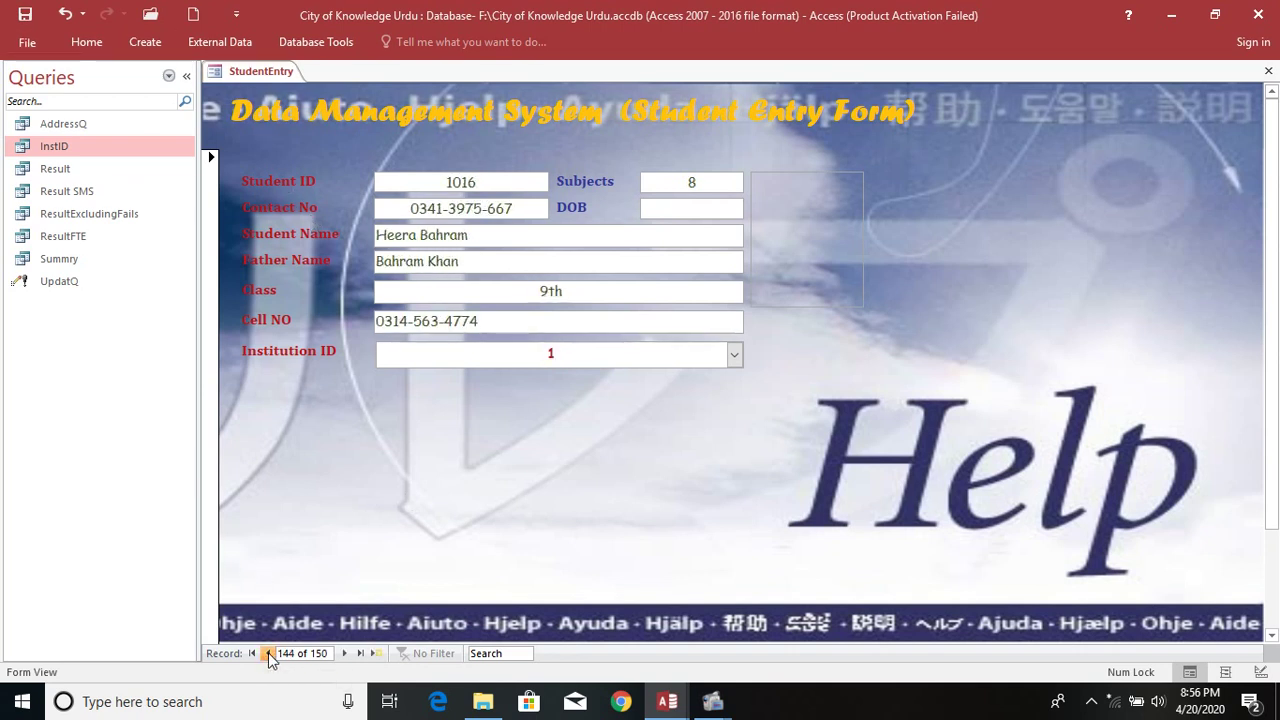
{"action": "left_click", "coordinate": [268, 653]}
{"action": "left_click", "coordinate": [268, 653]}
{"action": "left_click", "coordinate": [268, 653]}
{"action": "left_click", "coordinate": [268, 653]}
{"action": "left_click", "coordinate": [268, 653]}
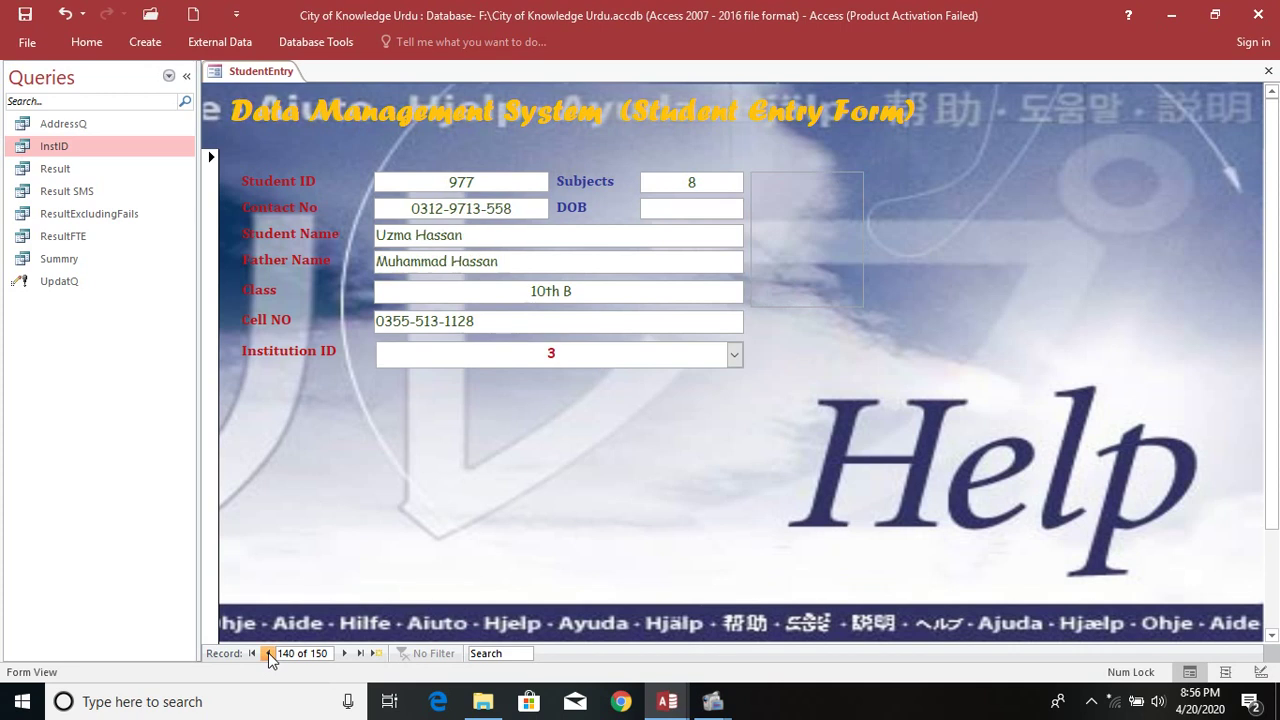
{"action": "left_click", "coordinate": [735, 356]}
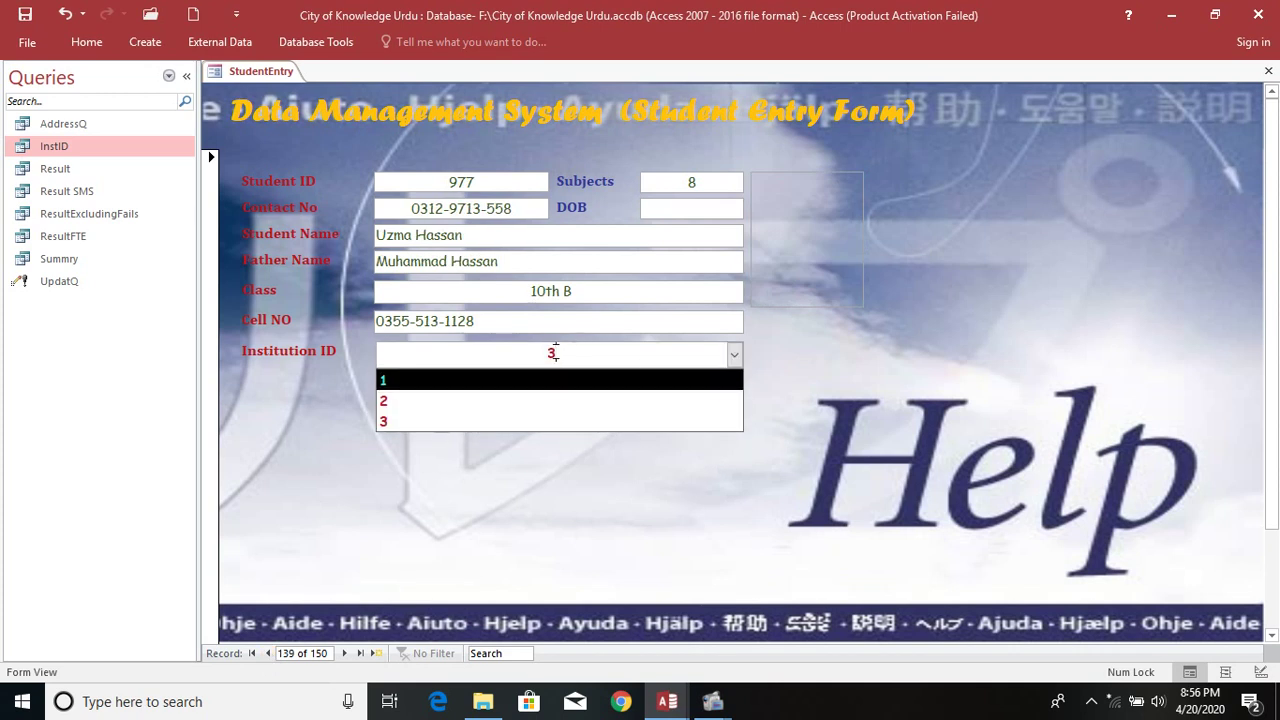
{"action": "left_click_drag", "start_coordinate": [556, 352], "coordinate": [540, 352]}
{"action": "left_click", "coordinate": [503, 477]}
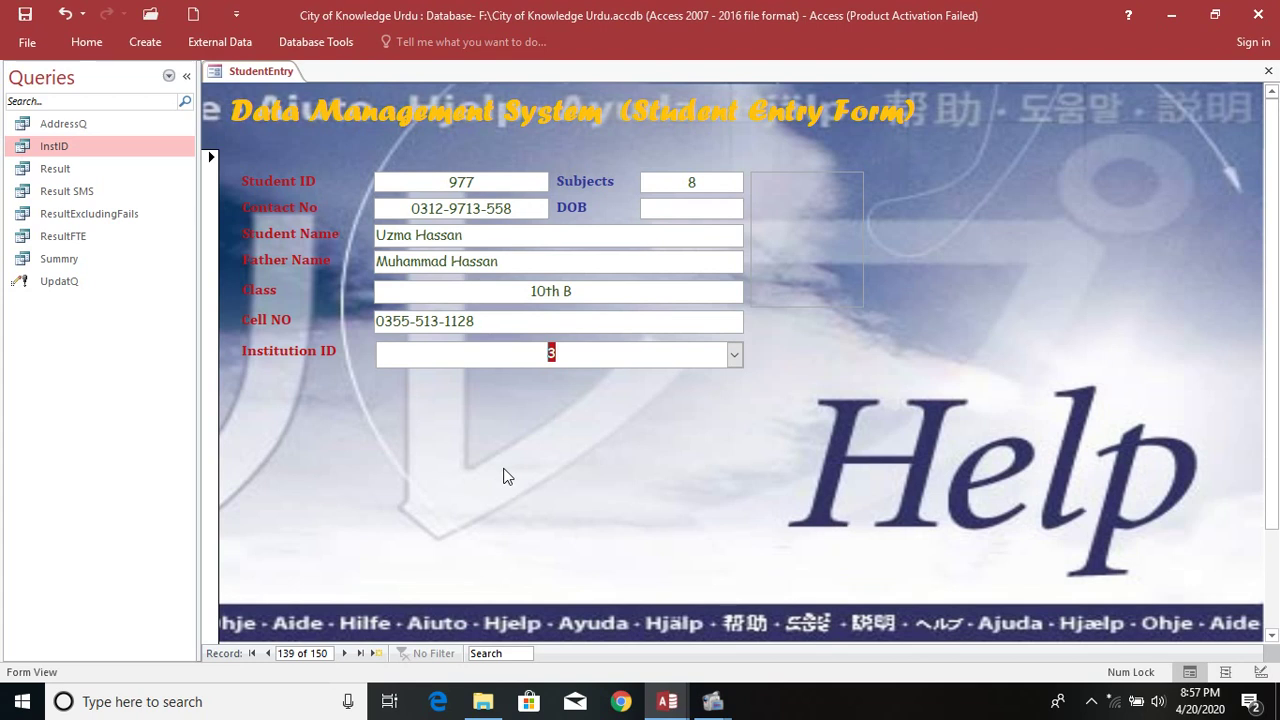
Return to Design View and draw a list box about 1.04" wide and 1.83" high below the InstitutionID combo box.
{"action": "right_click", "coordinate": [503, 476]}
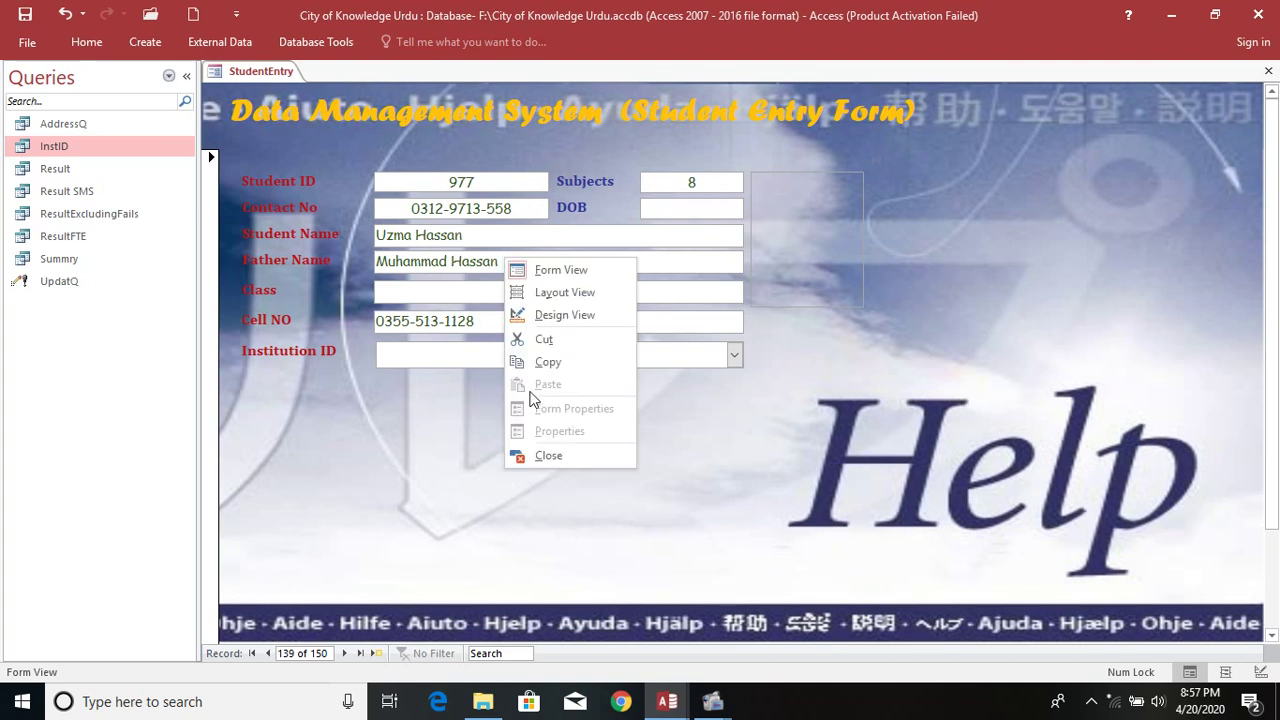
{"action": "left_click", "coordinate": [566, 314]}
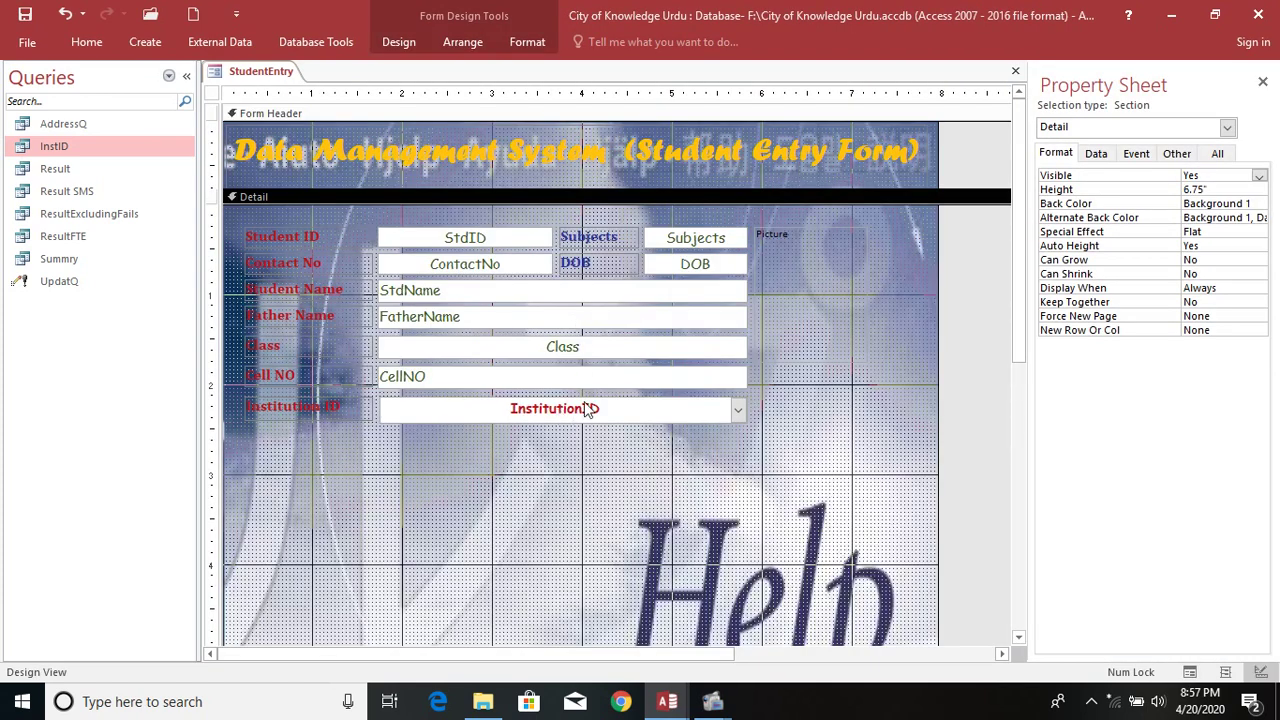
{"action": "left_click", "coordinate": [390, 44]}
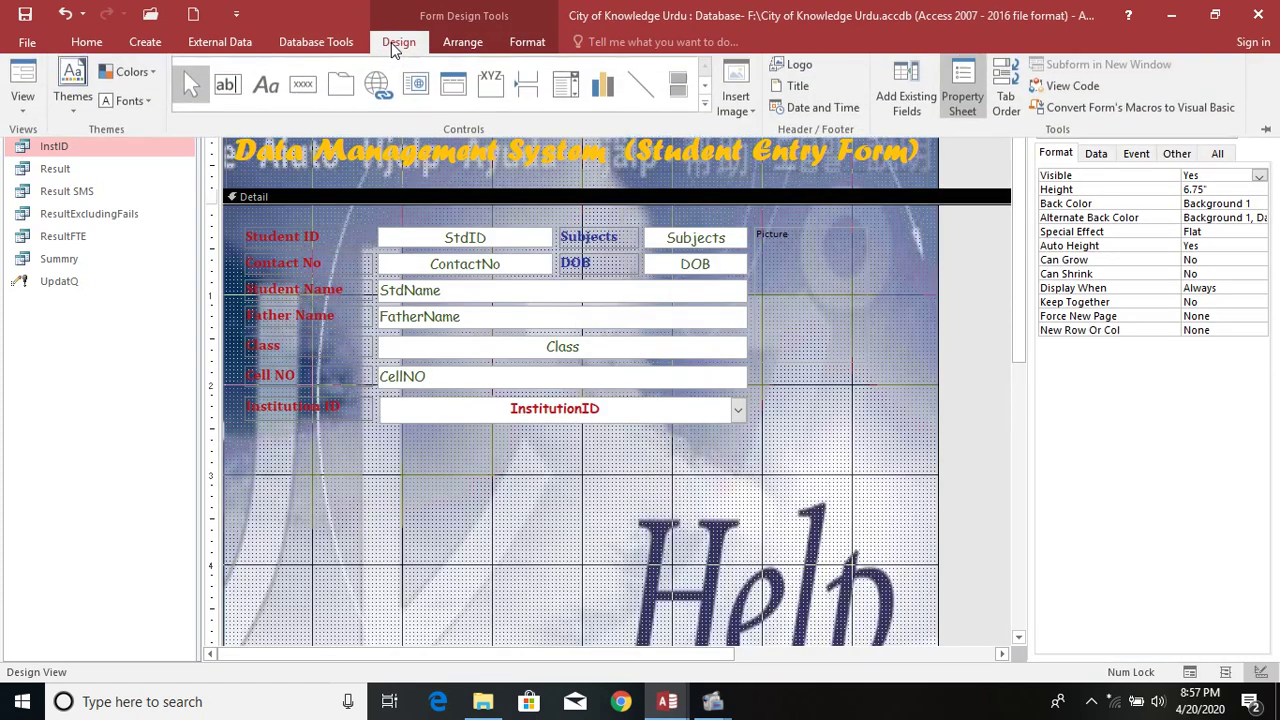
{"action": "left_click", "coordinate": [706, 109]}
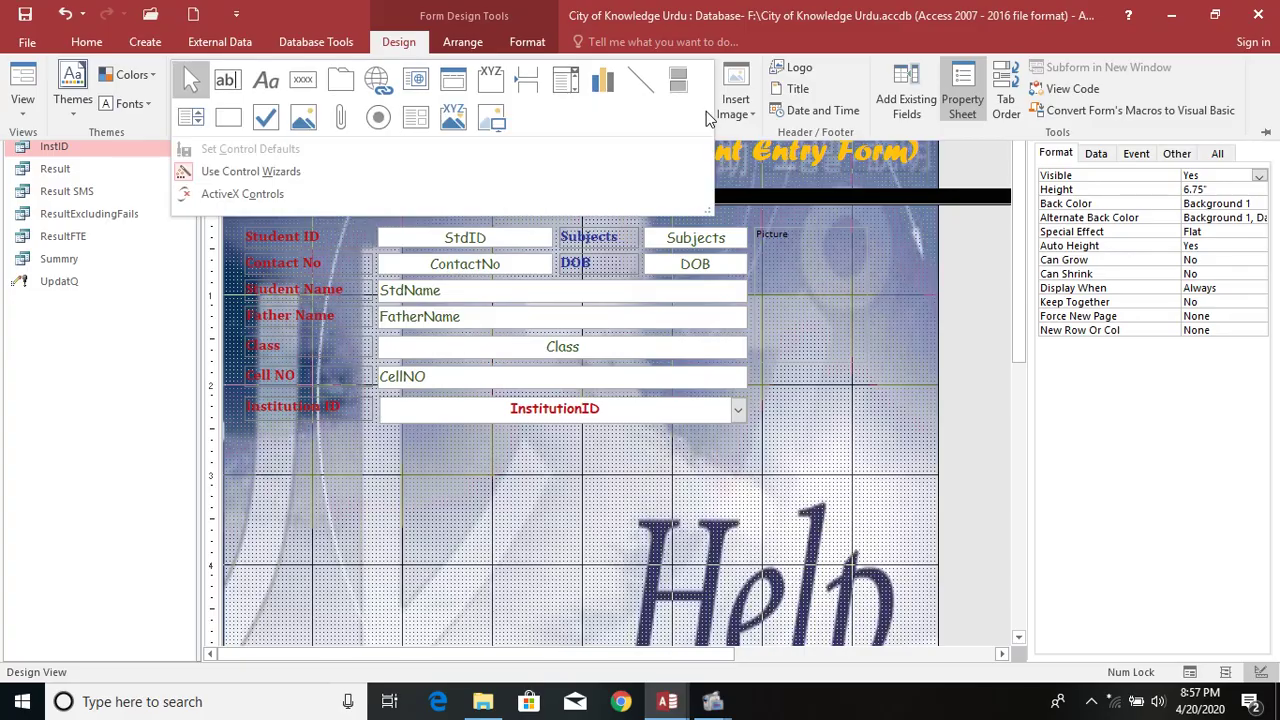
{"action": "left_click", "coordinate": [191, 117]}
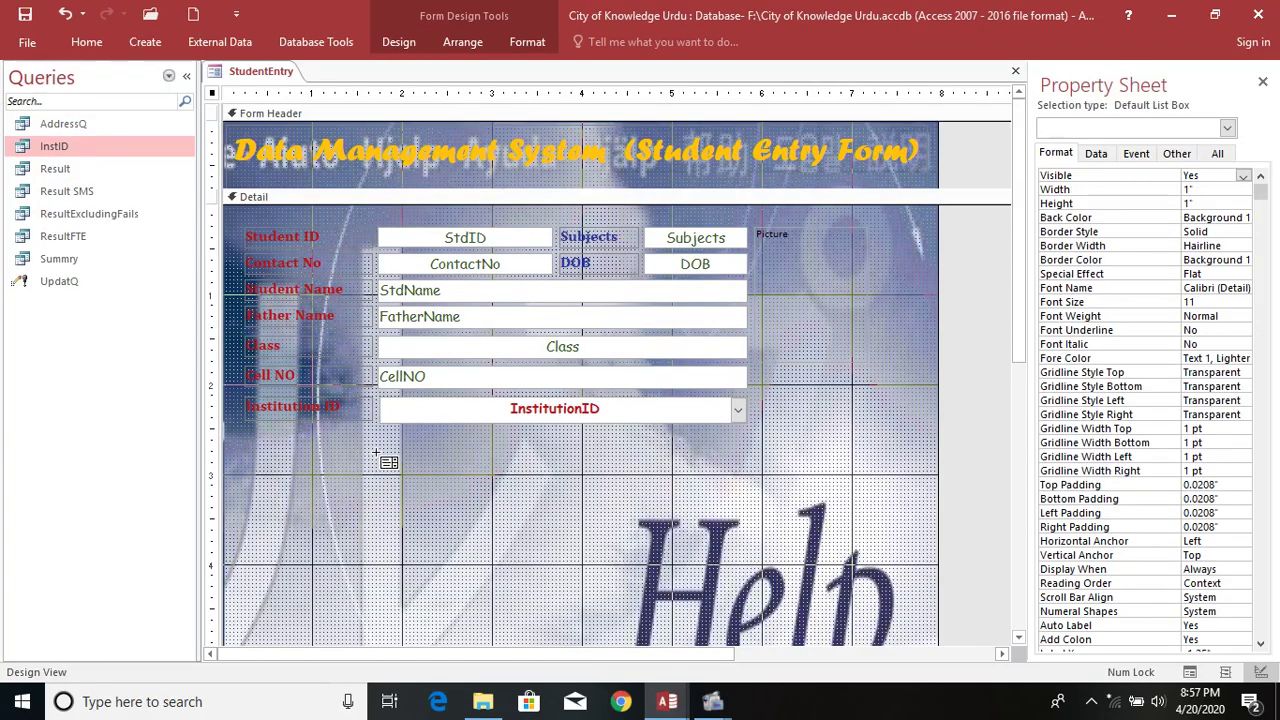
{"action": "left_click_drag", "start_coordinate": [376, 441], "coordinate": [469, 605]}
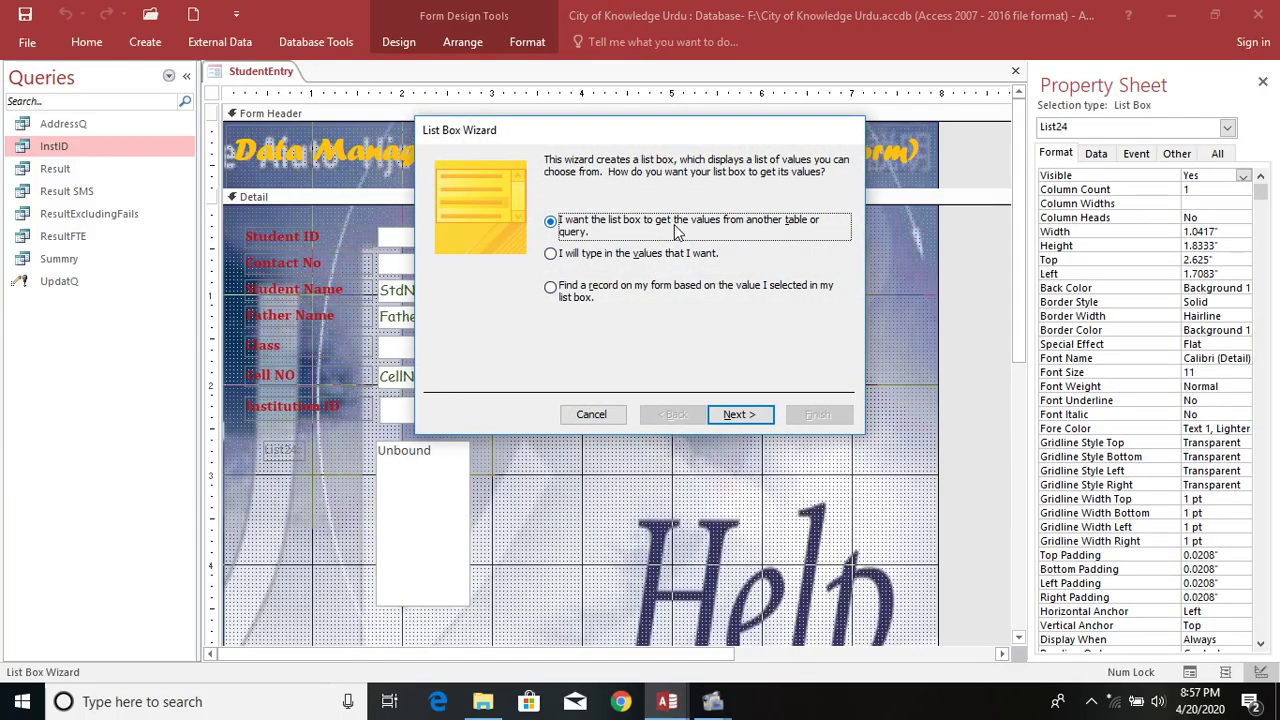
In the List Box Wizard, take the values from the InstID query and include its InstID field.
{"action": "left_click", "coordinate": [742, 415]}
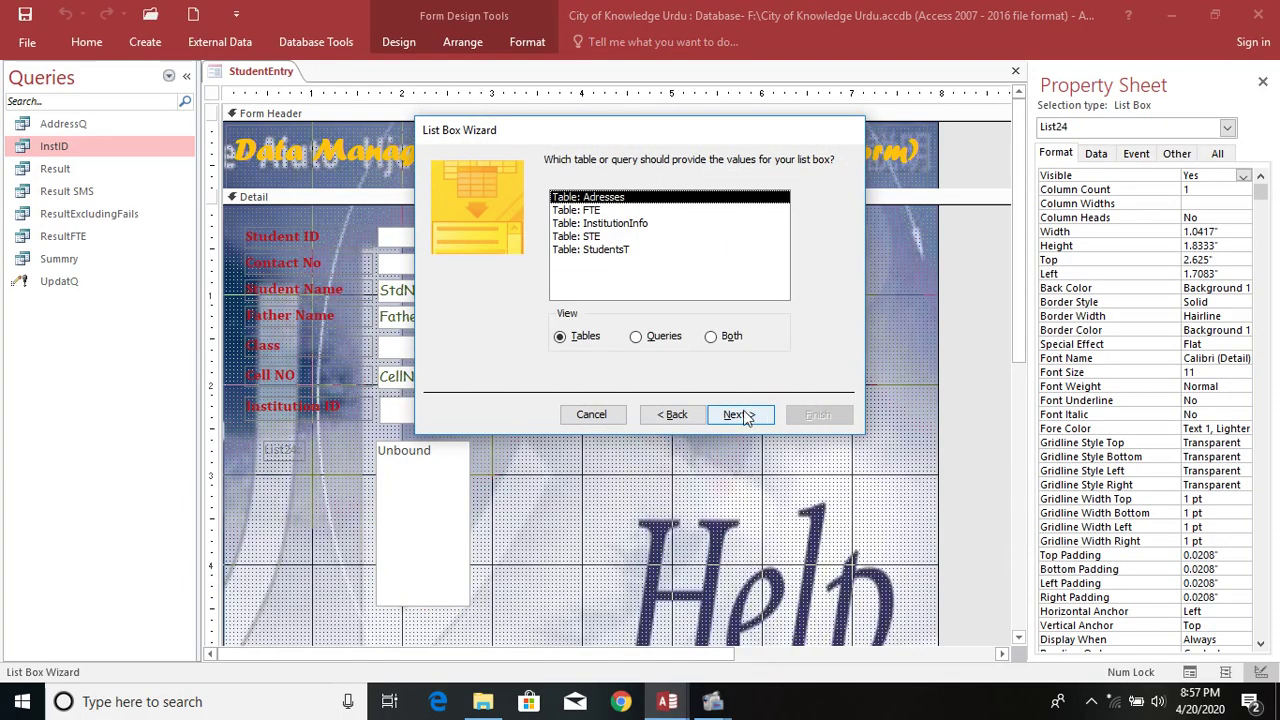
{"action": "left_click", "coordinate": [662, 337]}
{"action": "left_click", "coordinate": [615, 211]}
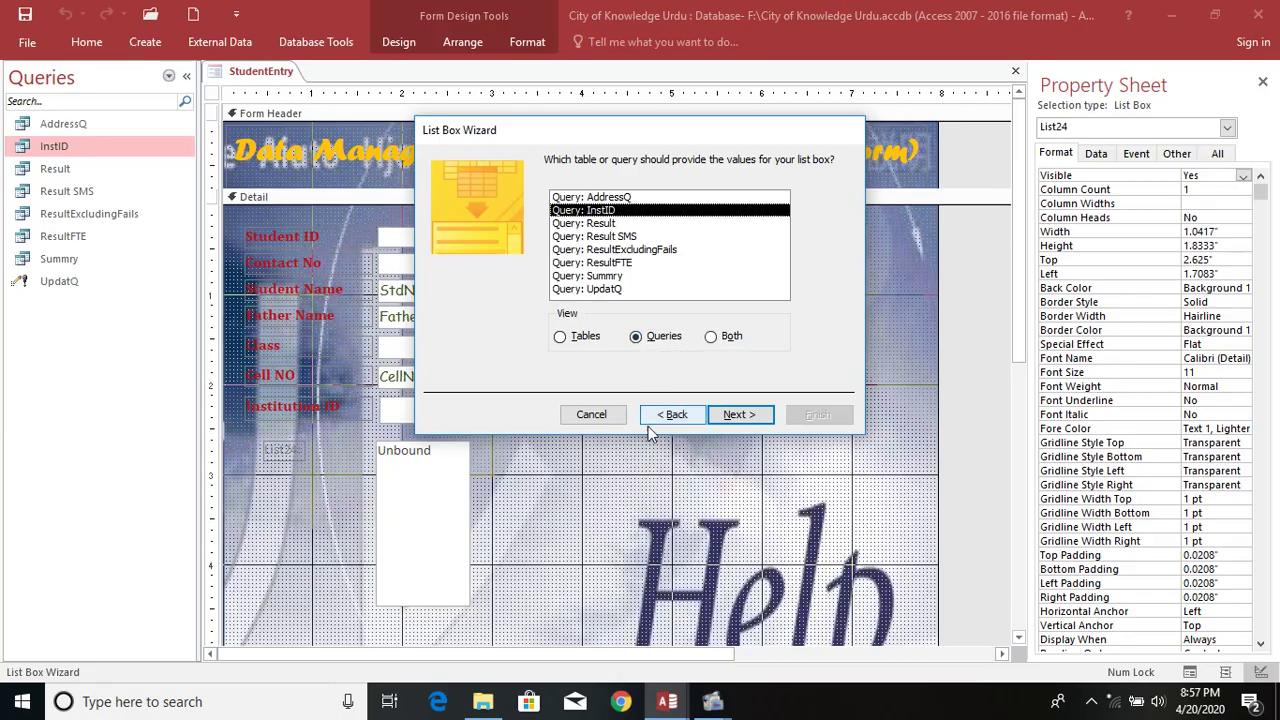
{"action": "left_click", "coordinate": [740, 414]}
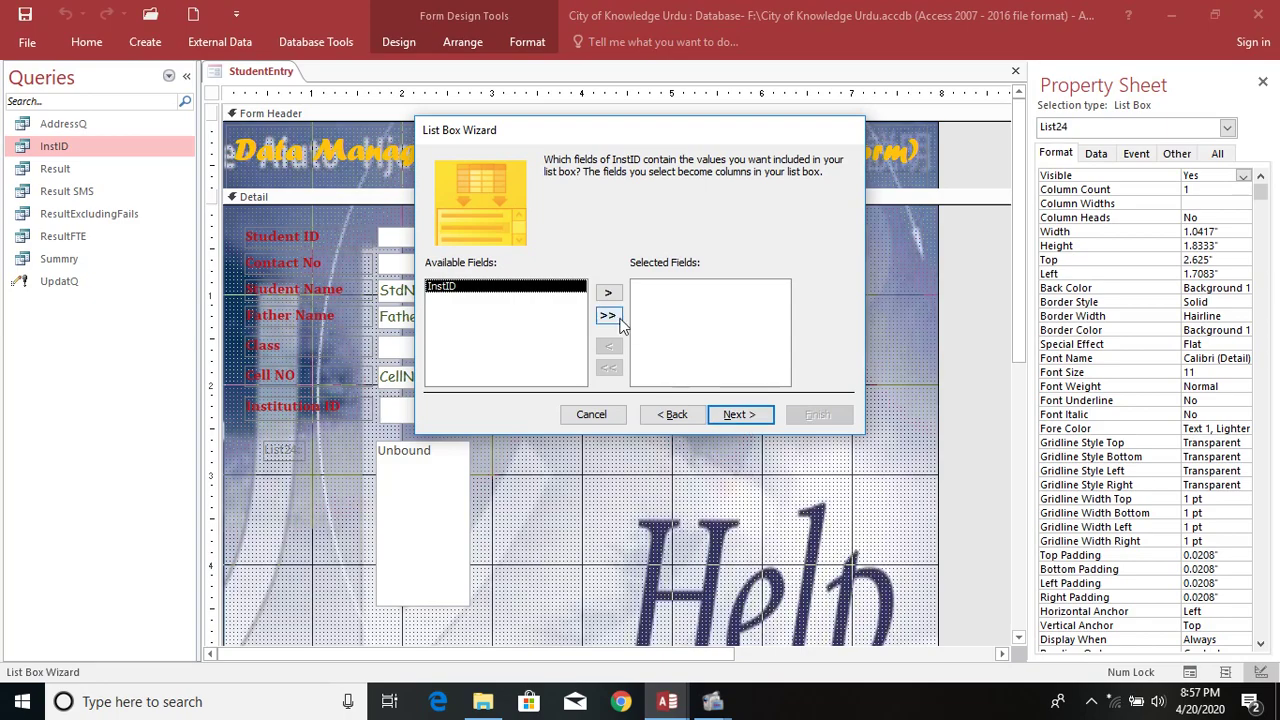
{"action": "left_click", "coordinate": [609, 294]}
{"action": "left_click", "coordinate": [740, 414]}
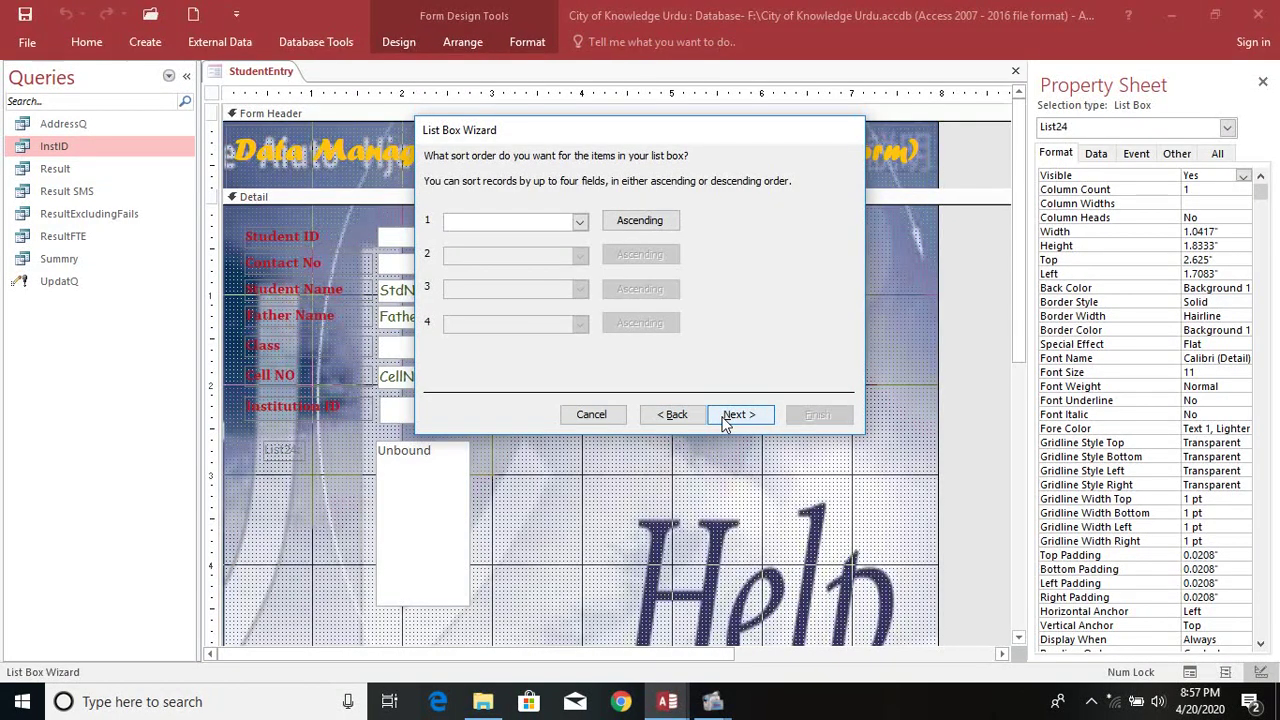
Sort the list box items by InstID in ascending order and accept the column width in the wizard.
{"action": "left_click", "coordinate": [580, 221]}
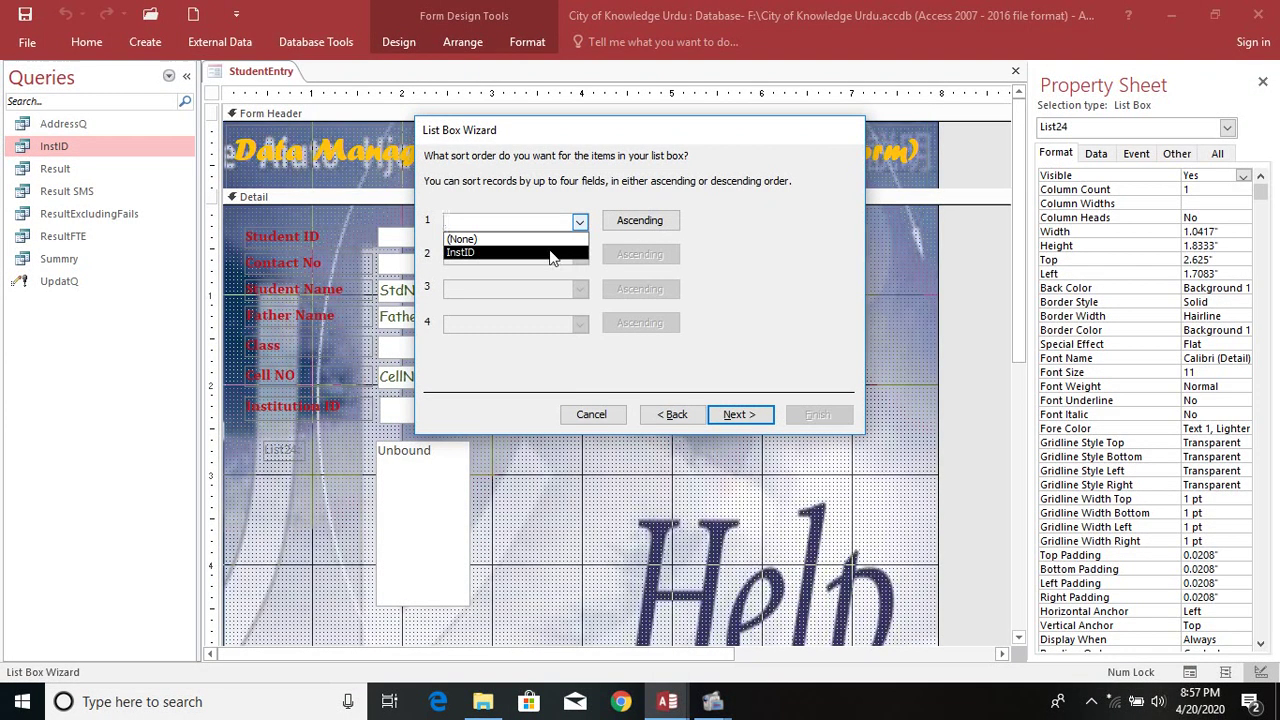
{"action": "left_click", "coordinate": [470, 251]}
{"action": "left_click", "coordinate": [738, 416]}
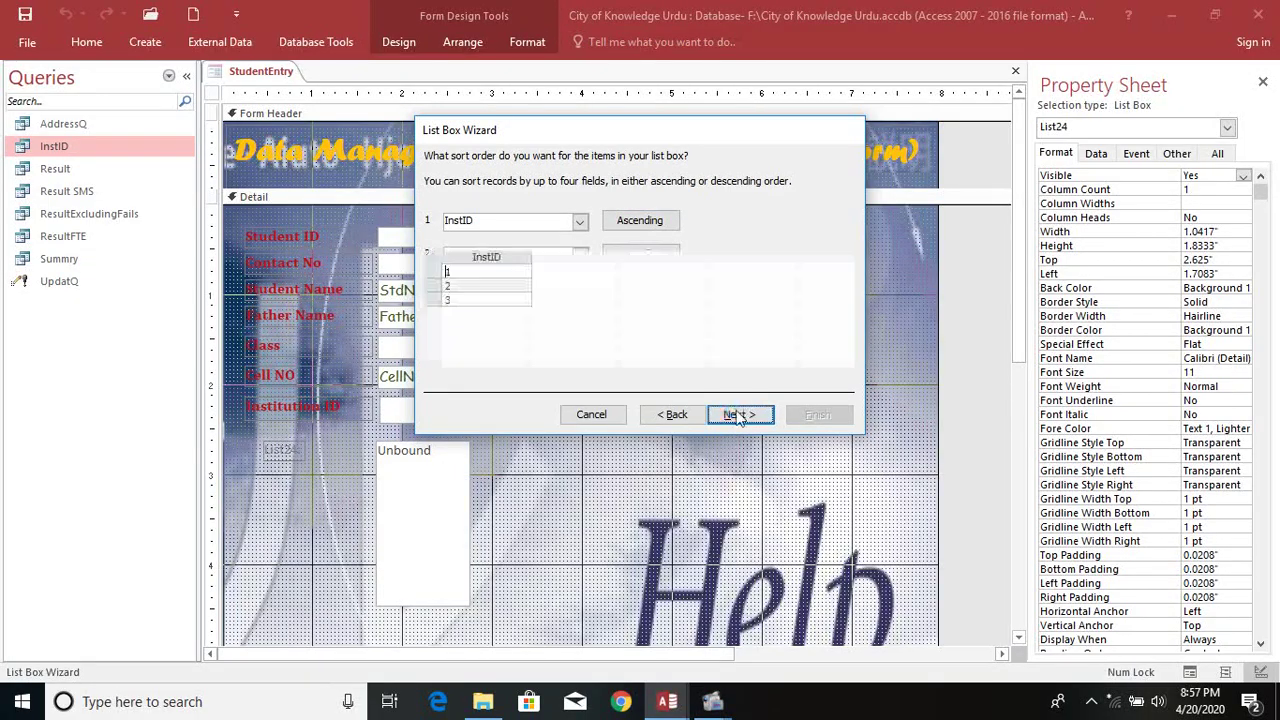
{"action": "left_click", "coordinate": [740, 418]}
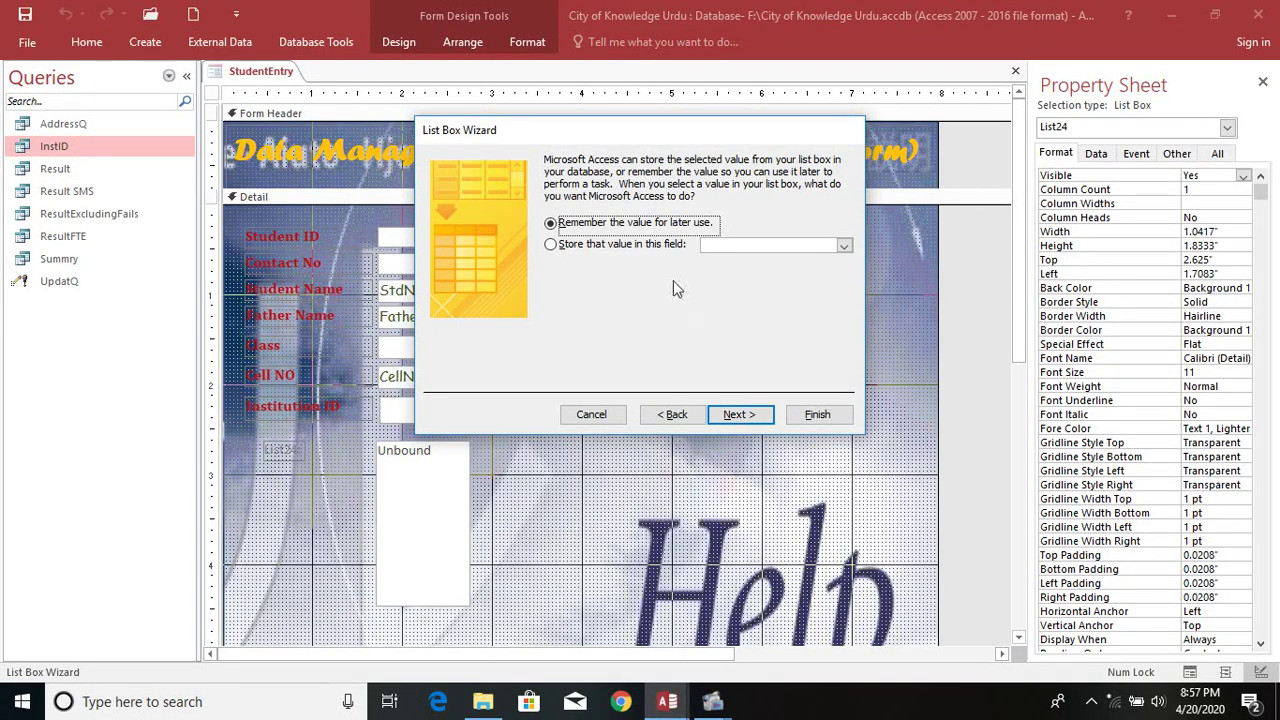
Store the list box's selected value in the InstitutionID field and finish the wizard with the default label List24.
{"action": "left_click", "coordinate": [844, 247]}
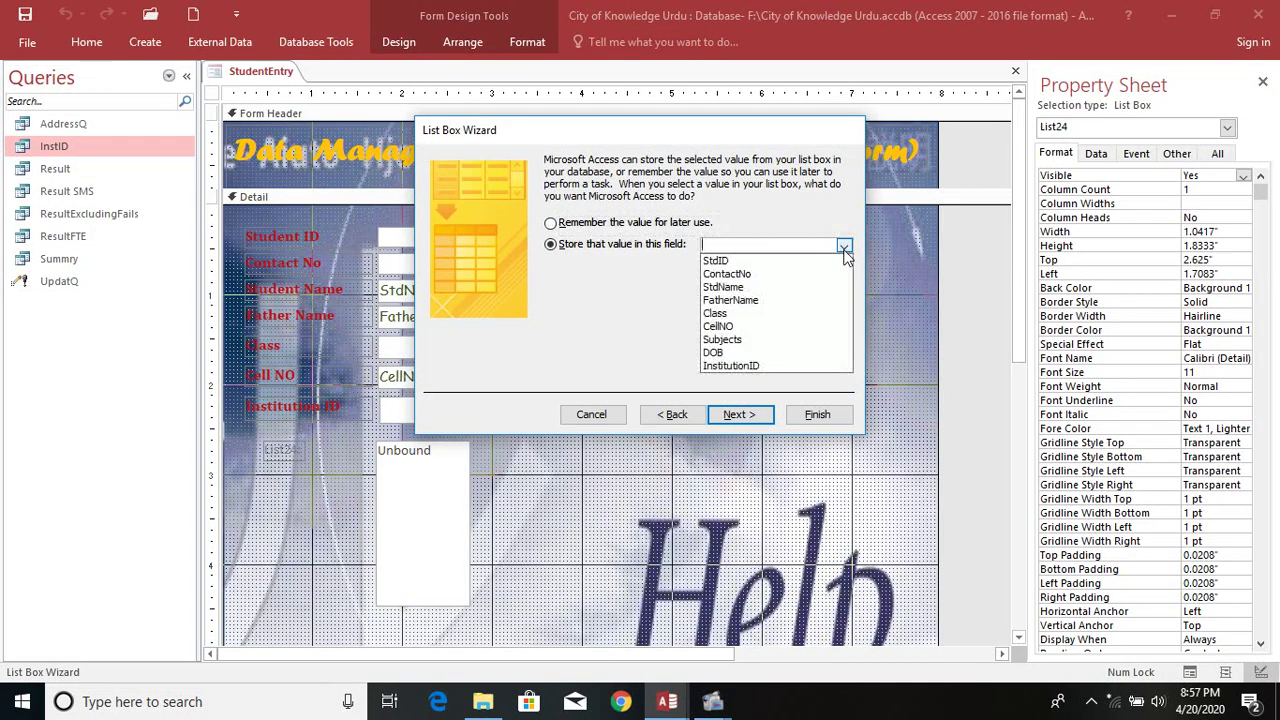
{"action": "left_click", "coordinate": [776, 366]}
{"action": "left_click", "coordinate": [760, 417]}
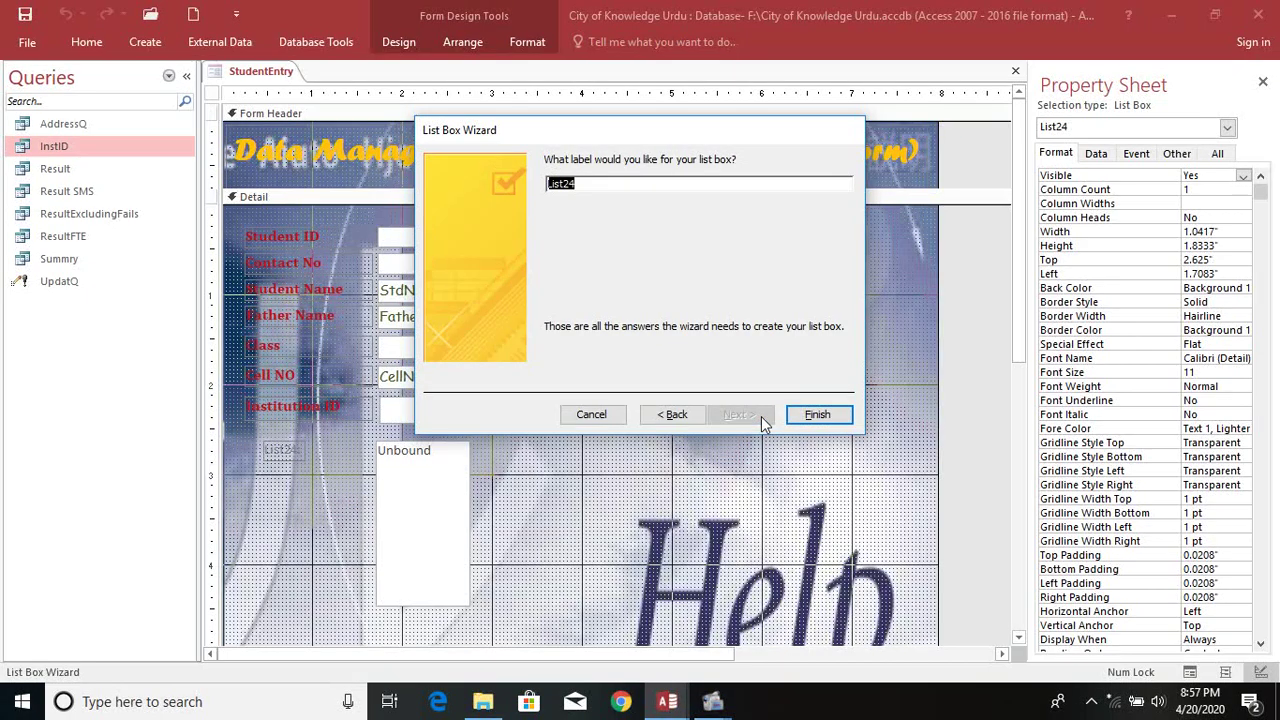
{"action": "left_click", "coordinate": [817, 415]}
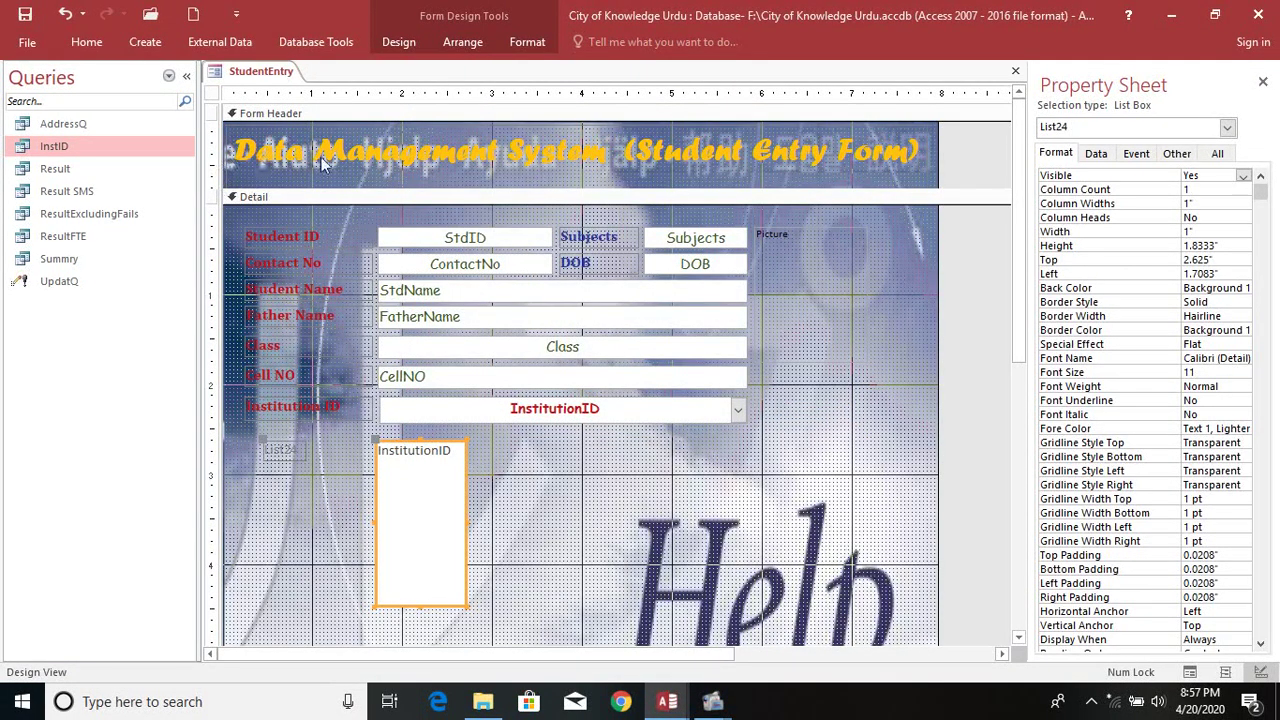
Switch to Form View and test the list box by selecting its values 1, 2 and 3.
{"action": "right_click", "coordinate": [287, 82]}
{"action": "left_click", "coordinate": [341, 157]}
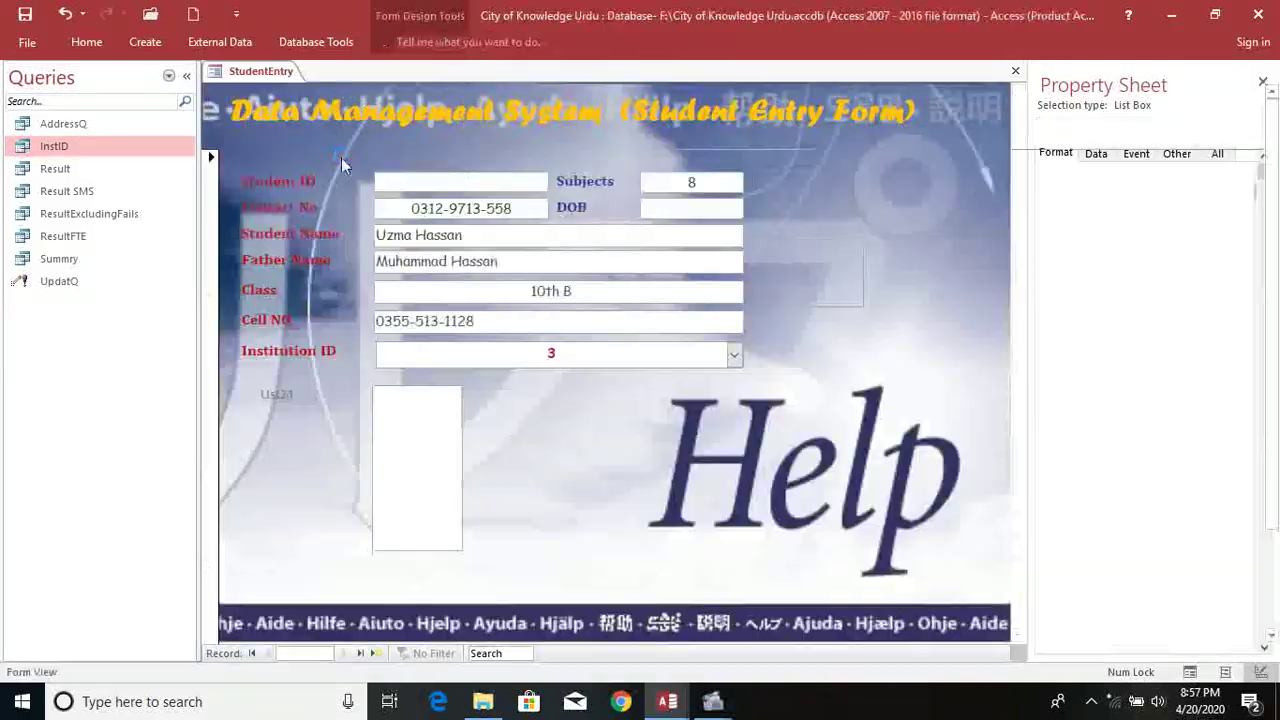
{"action": "left_click", "coordinate": [399, 396]}
{"action": "left_click", "coordinate": [400, 413]}
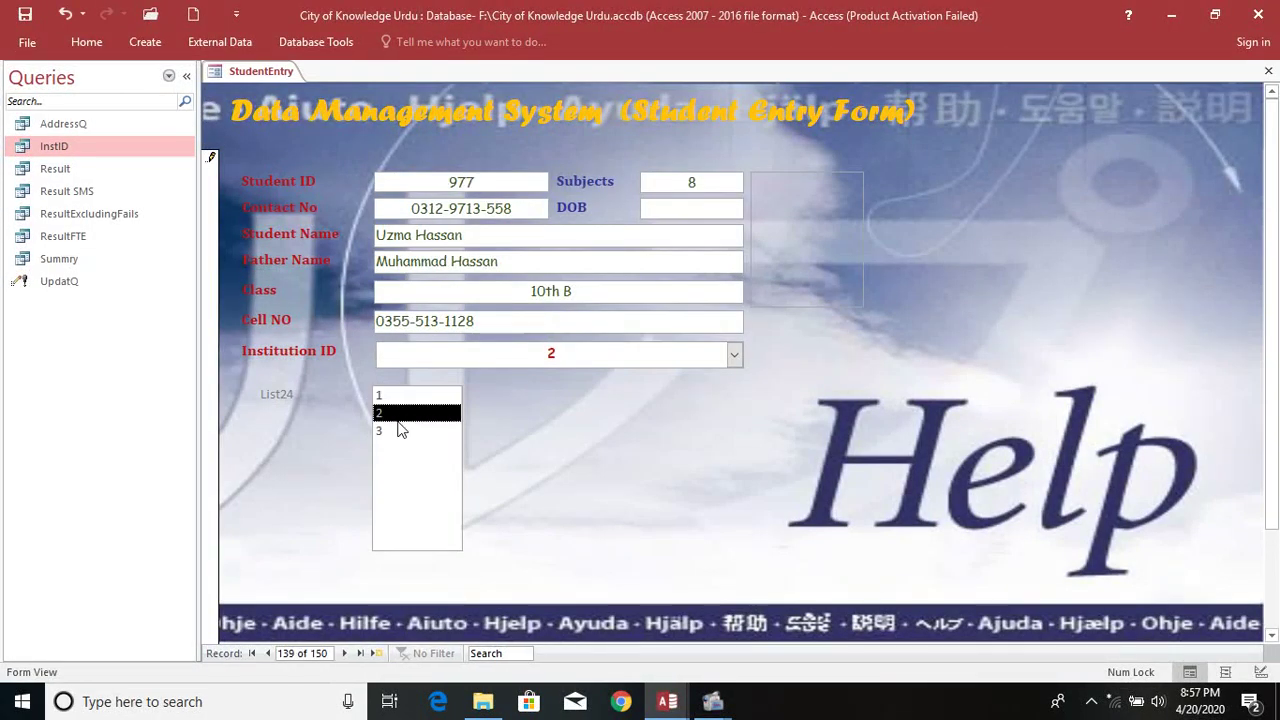
{"action": "left_click", "coordinate": [401, 431]}
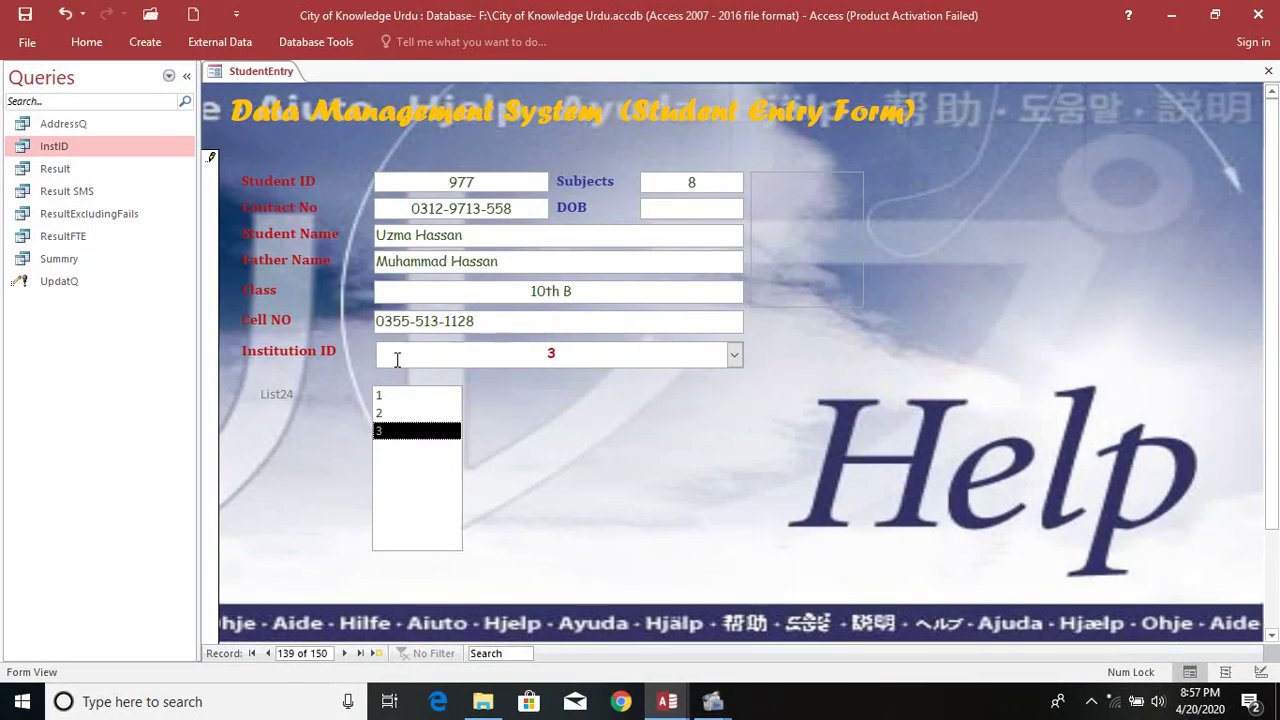
View the Institution ID combo box choices, and reselect 1, 2 and 3 in the list box for comparison.
{"action": "left_click", "coordinate": [580, 351]}
{"action": "left_click", "coordinate": [734, 354]}
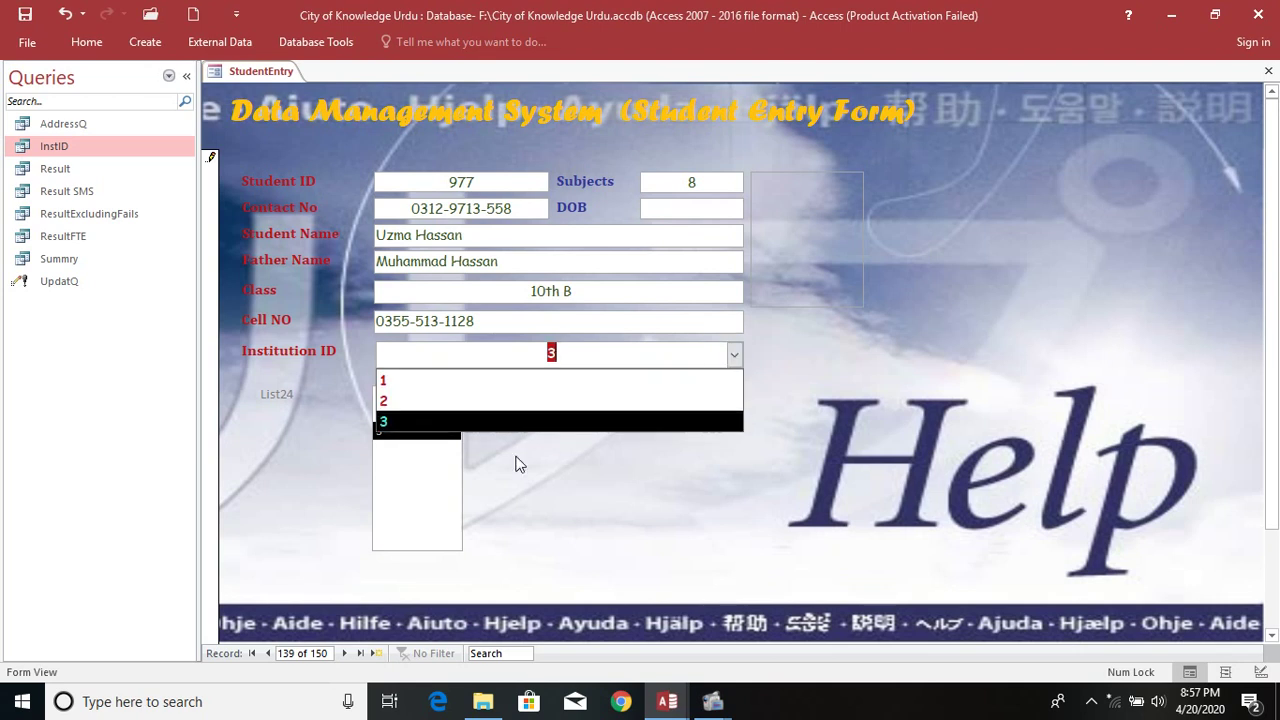
{"action": "left_click", "coordinate": [519, 464]}
{"action": "left_click", "coordinate": [398, 397]}
{"action": "left_click", "coordinate": [399, 413]}
{"action": "left_click", "coordinate": [398, 431]}
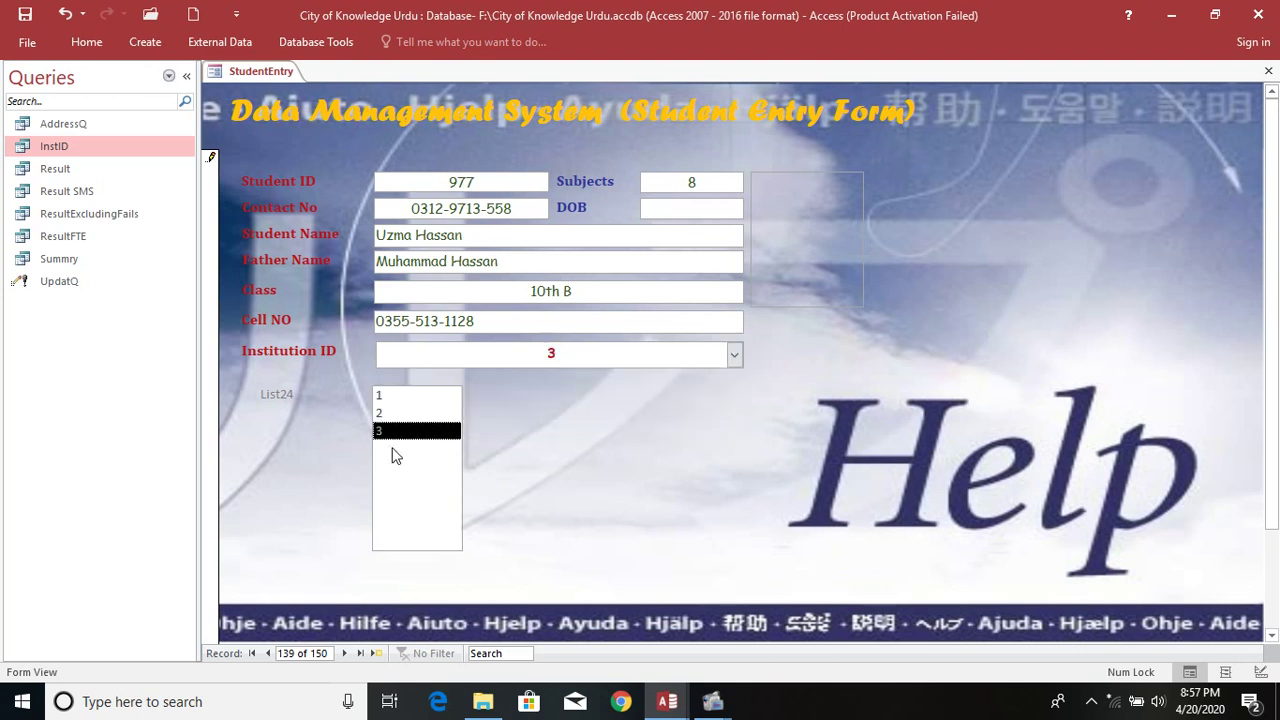
Return to Design View and shorten the InstitutionID list box to about 0.375" high.
{"action": "right_click", "coordinate": [558, 466]}
{"action": "left_click", "coordinate": [609, 523]}
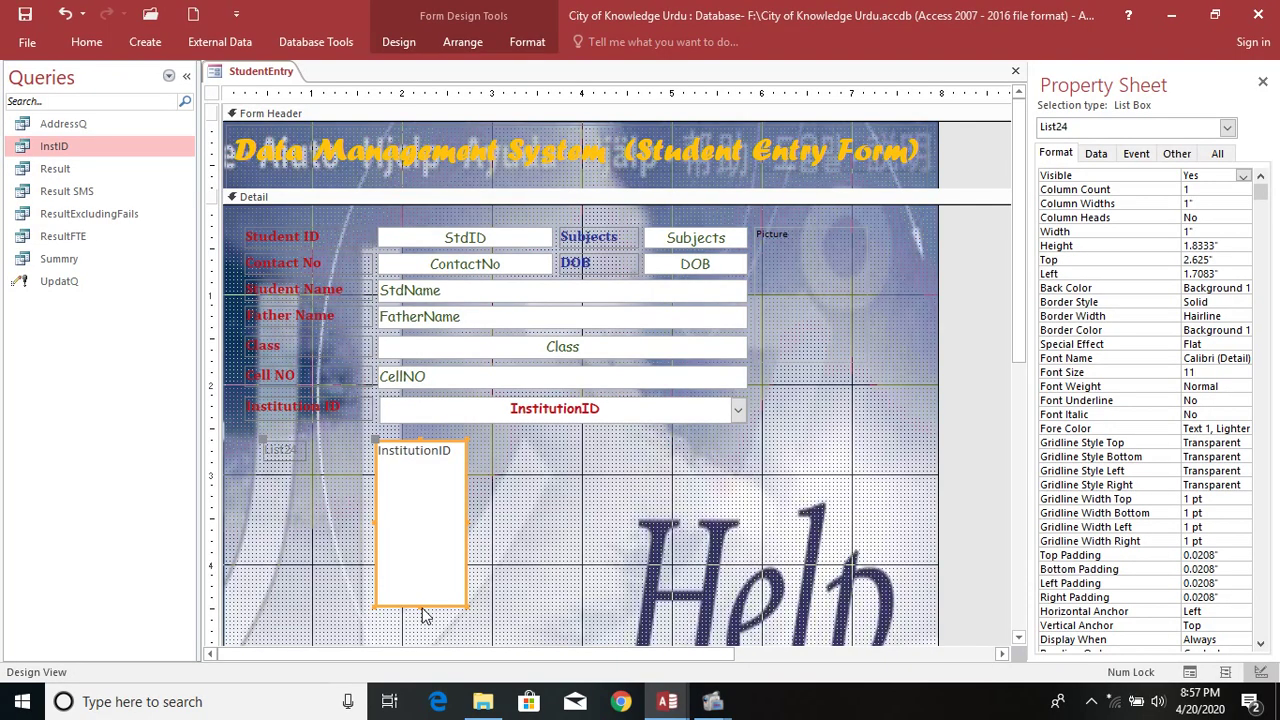
{"action": "left_click_drag", "start_coordinate": [422, 614], "coordinate": [424, 472]}
In Form View, scroll through the values of the shortened list box and compare it with the Institution ID combo box.
{"action": "right_click", "coordinate": [528, 491]}
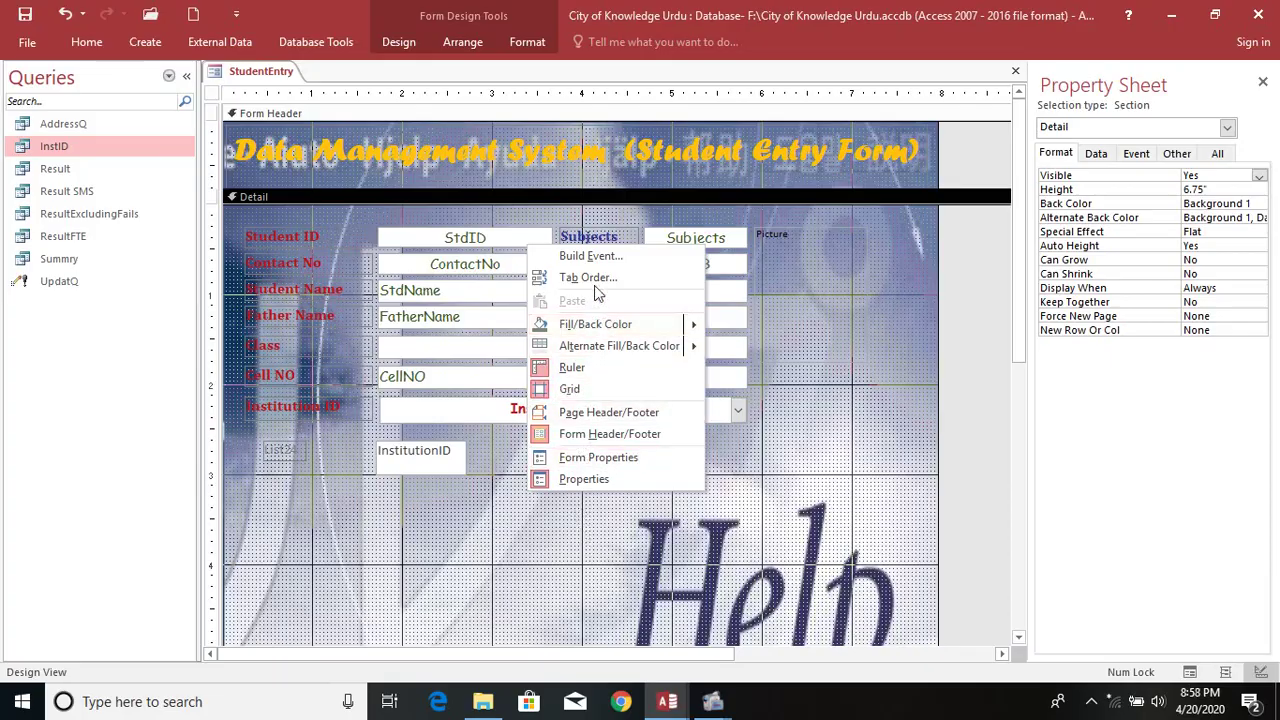
{"action": "right_click", "coordinate": [264, 68]}
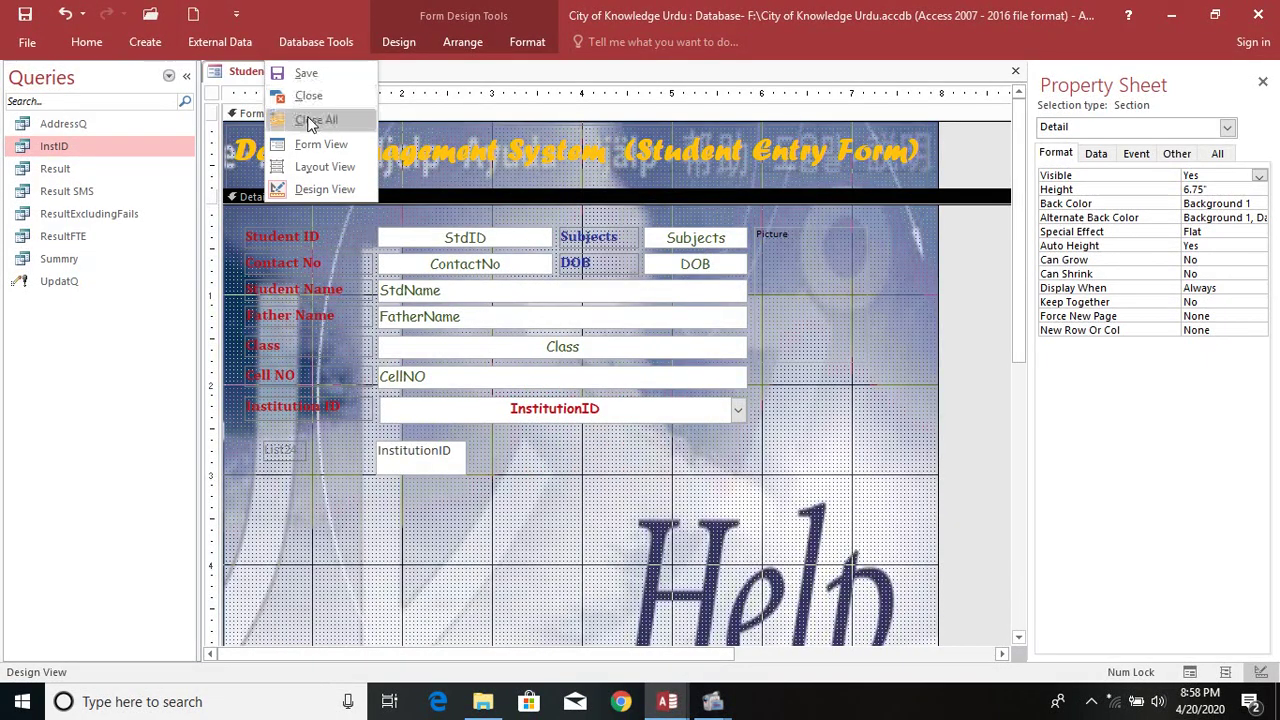
{"action": "left_click", "coordinate": [318, 144]}
{"action": "left_click", "coordinate": [455, 410]}
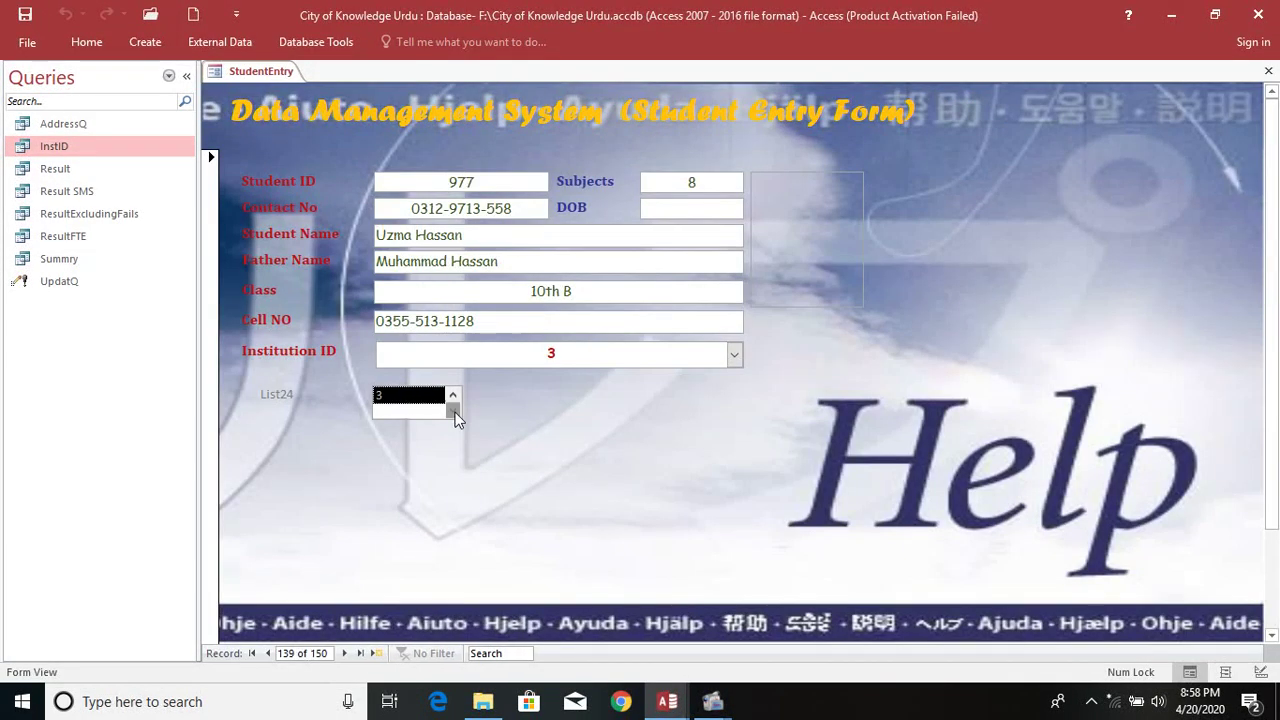
{"action": "left_click", "coordinate": [452, 395]}
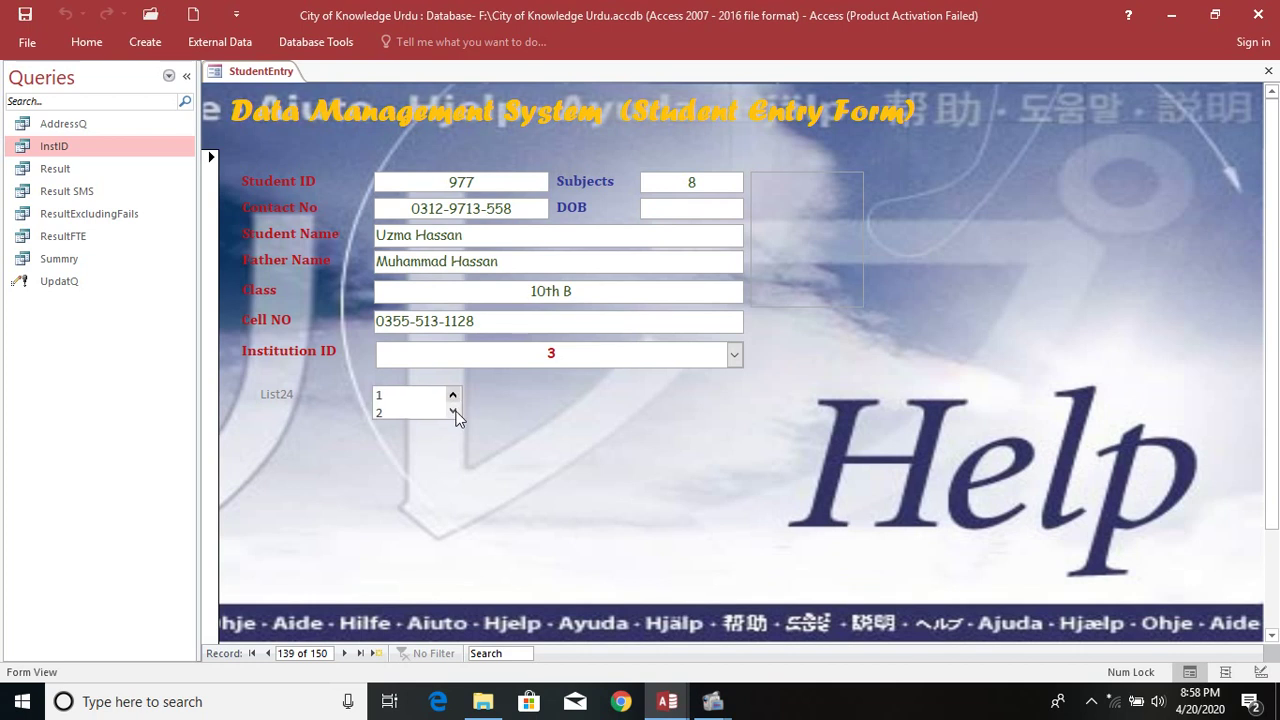
{"action": "left_click", "coordinate": [453, 410]}
{"action": "scroll", "coordinate": [455, 408], "scroll_direction": "up", "scroll_amount": 2}
{"action": "scroll", "coordinate": [455, 408], "scroll_direction": "down", "scroll_amount": 2}
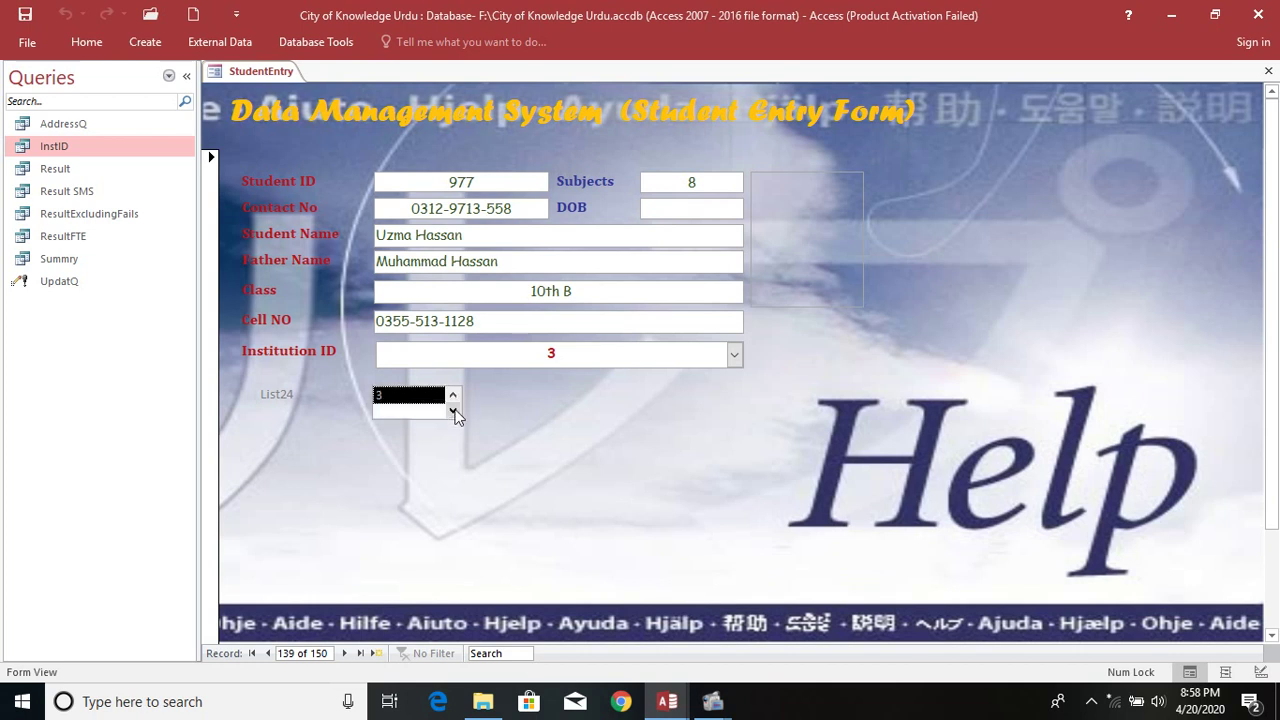
{"action": "scroll", "coordinate": [455, 410], "scroll_direction": "up", "scroll_amount": 1}
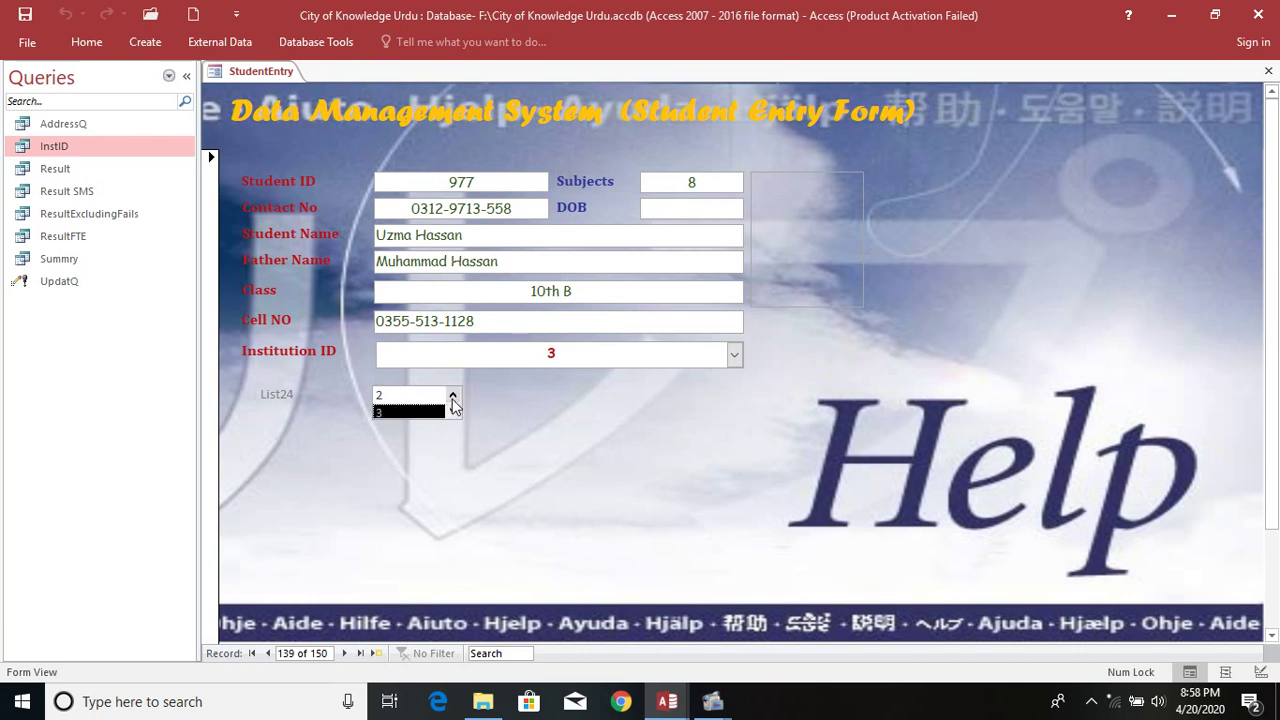
{"action": "double_click", "coordinate": [551, 353]}
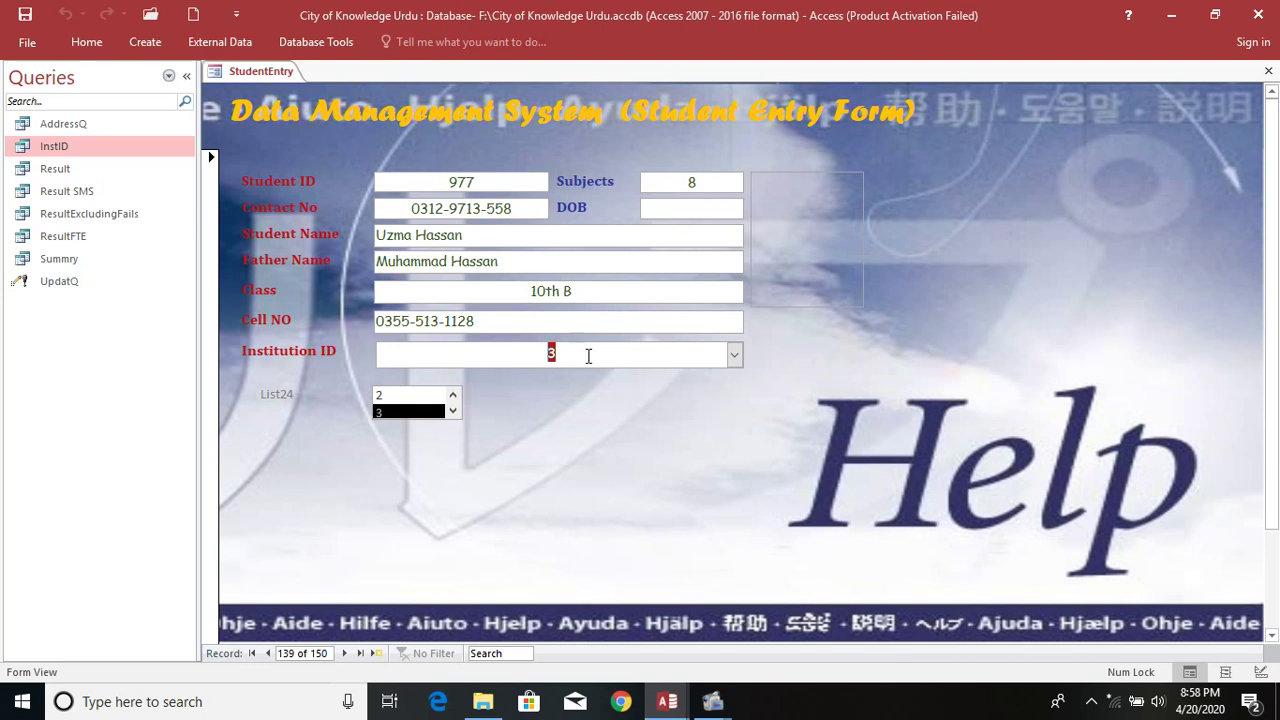
{"action": "left_click", "coordinate": [735, 355]}
{"action": "left_click", "coordinate": [567, 490]}
Return to Design View and make the InstitutionID list box taller so that it fits all three values.
{"action": "right_click", "coordinate": [462, 432]}
{"action": "left_click", "coordinate": [507, 489]}
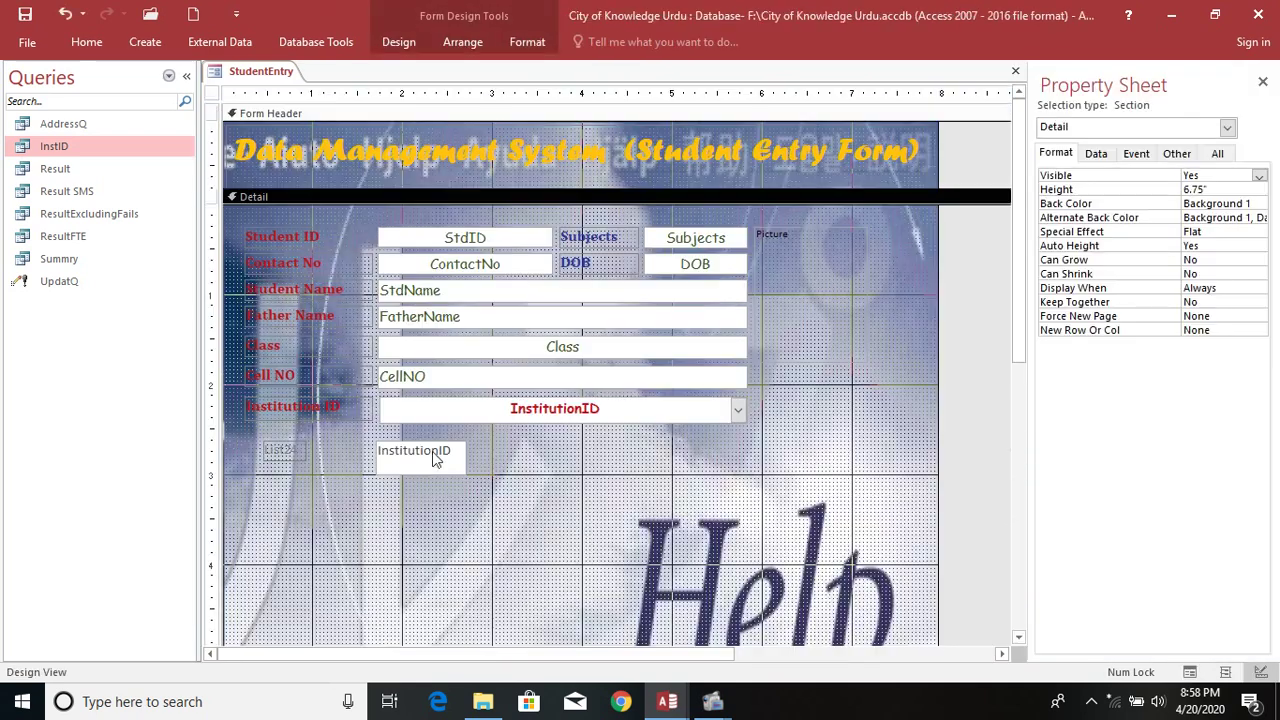
{"action": "left_click", "coordinate": [435, 483]}
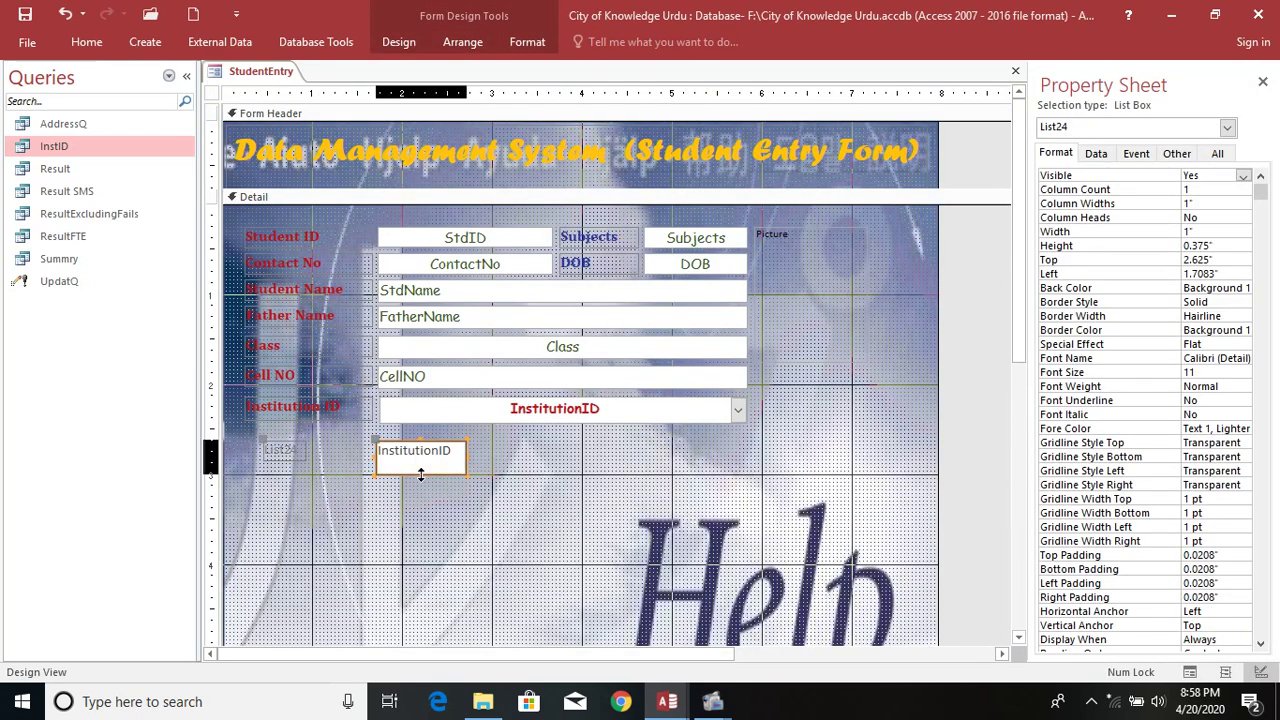
{"action": "left_click_drag", "start_coordinate": [424, 500], "coordinate": [424, 521]}
{"action": "left_click", "coordinate": [495, 486]}
Switch to Form View and test the enlarged list box by selecting 1, 2 and 3 repeatedly, ending on 1.
{"action": "right_click", "coordinate": [495, 484]}
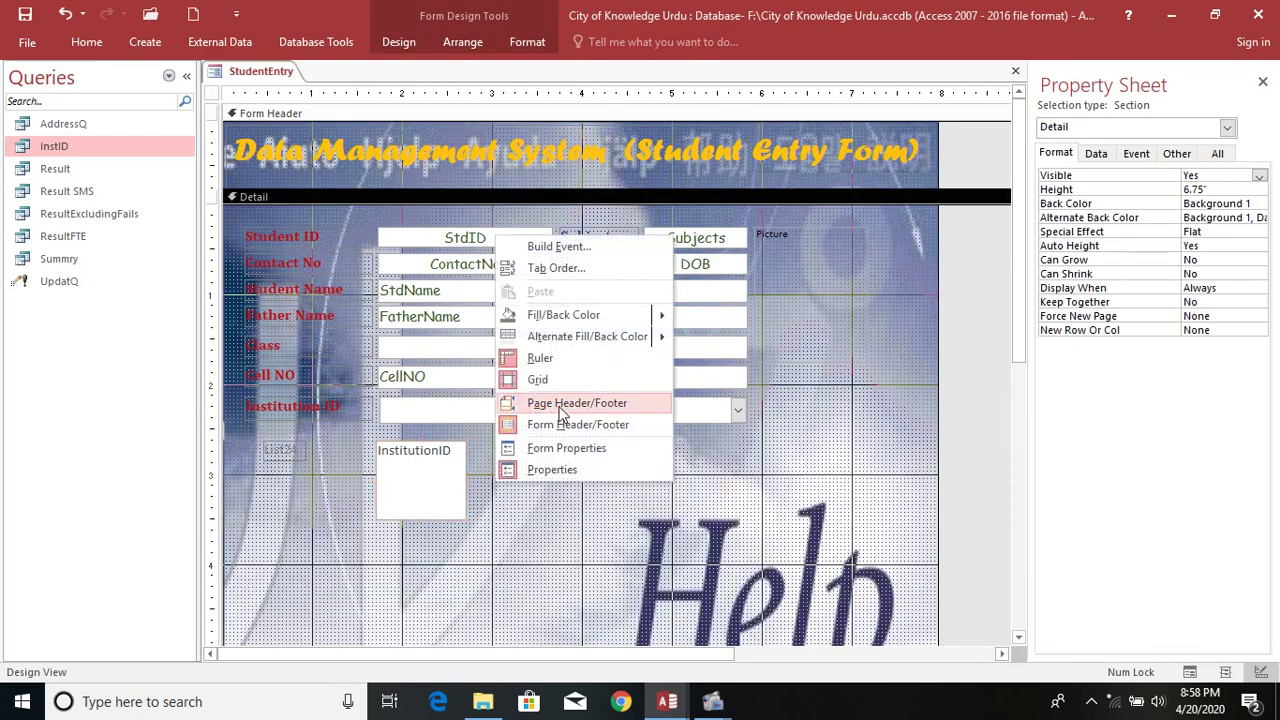
{"action": "right_click", "coordinate": [258, 72]}
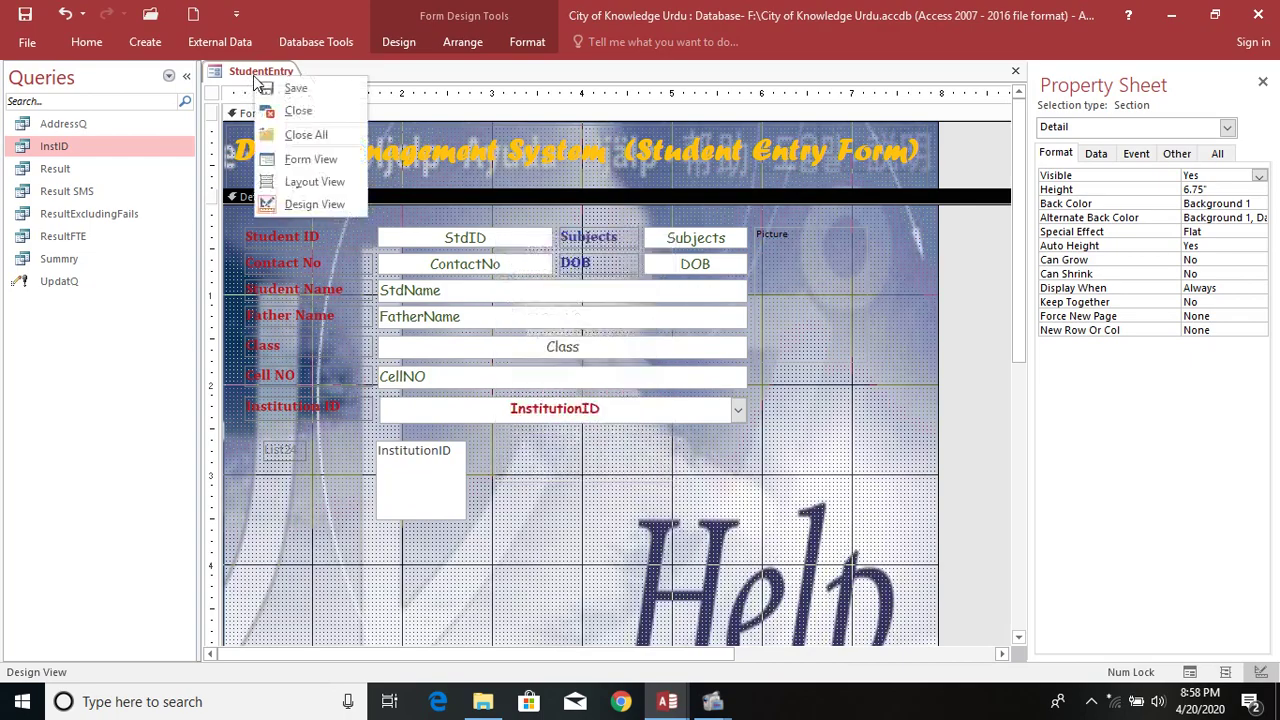
{"action": "left_click", "coordinate": [314, 159]}
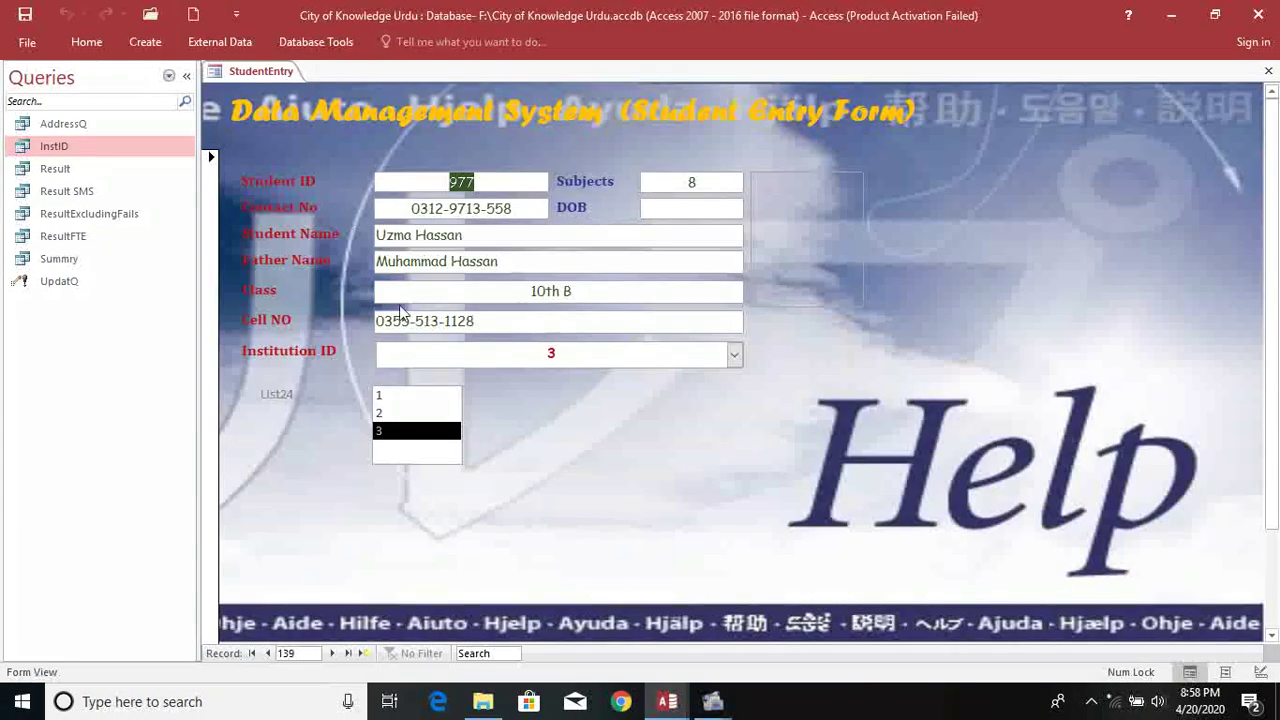
{"action": "left_click", "coordinate": [420, 396]}
{"action": "left_click", "coordinate": [423, 431]}
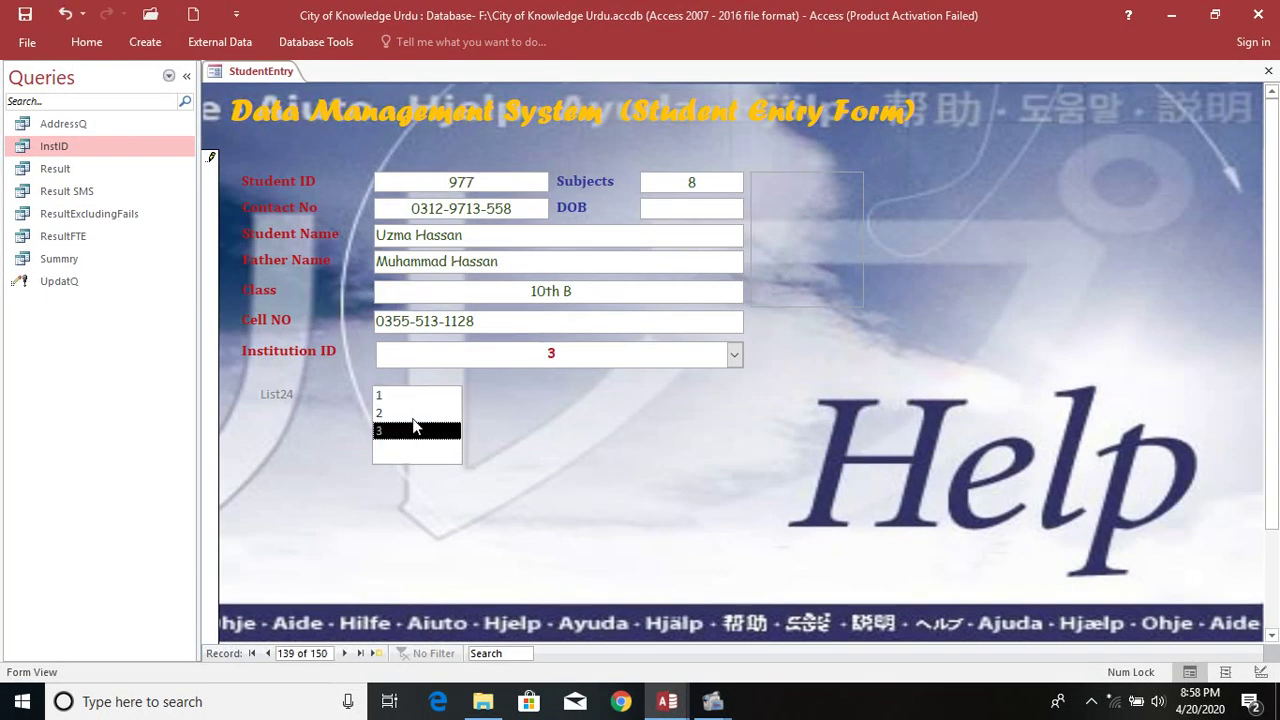
{"action": "left_click", "coordinate": [402, 411]}
{"action": "left_click", "coordinate": [398, 396]}
{"action": "left_click", "coordinate": [395, 413]}
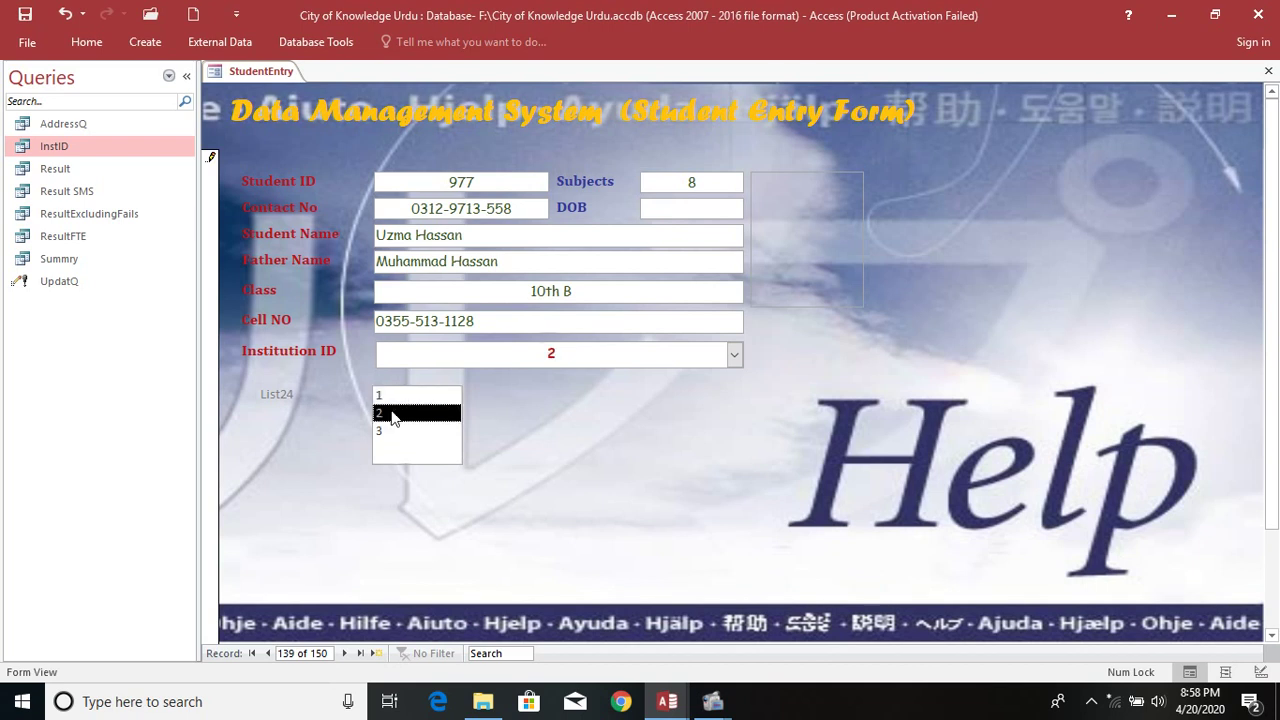
{"action": "left_click", "coordinate": [393, 431]}
{"action": "left_click", "coordinate": [393, 413]}
{"action": "left_click", "coordinate": [391, 400]}
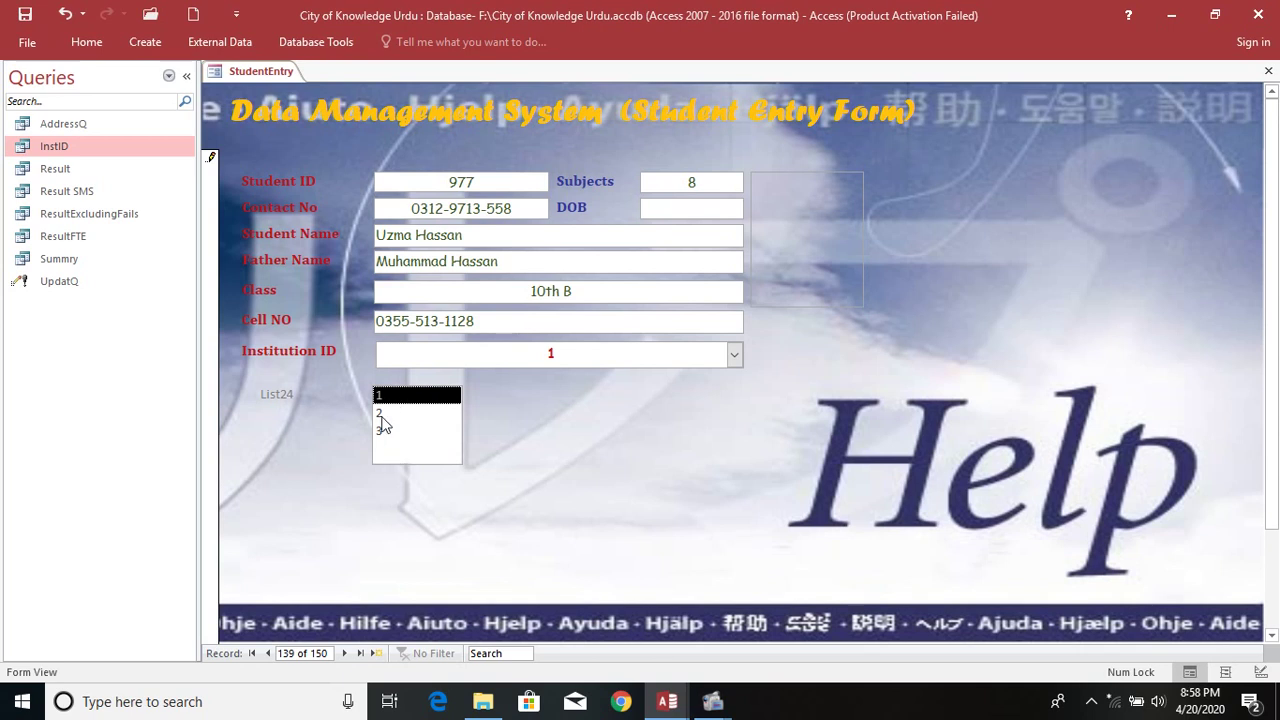
Choose 2 in the Institution ID combo box, and select 3 and finally 1 in the list box.
{"action": "left_click", "coordinate": [734, 354]}
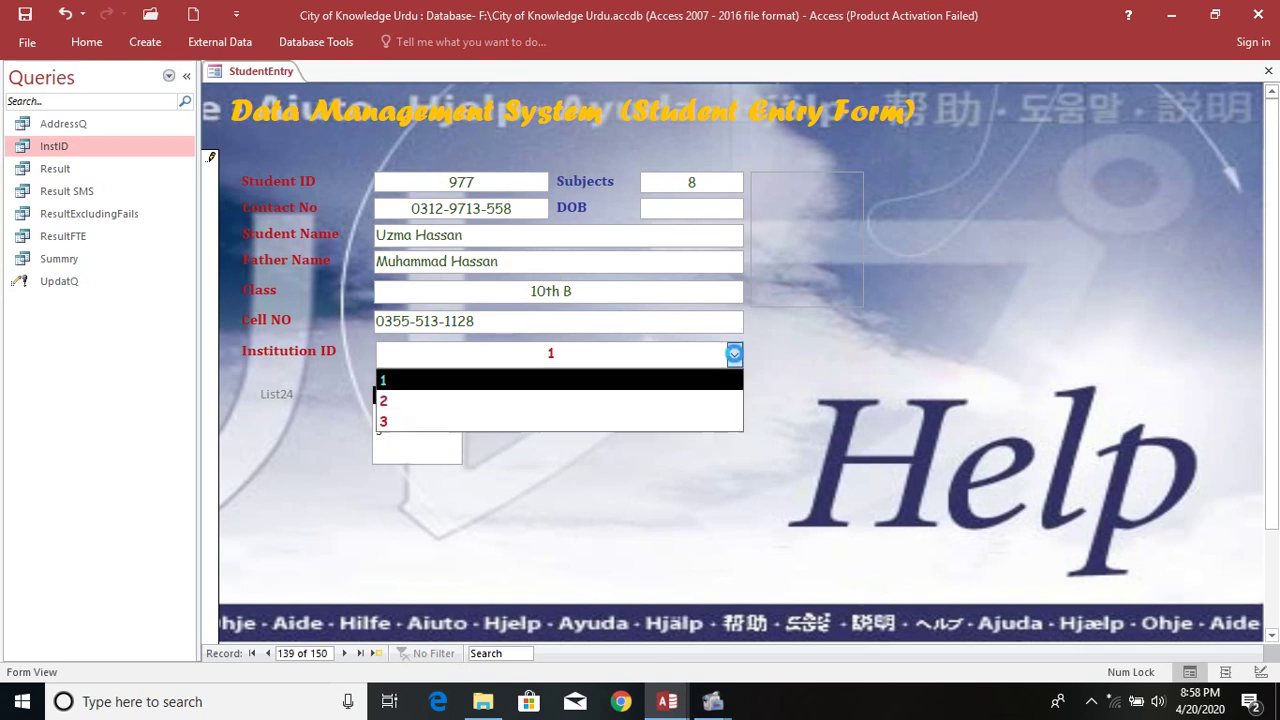
{"action": "left_click", "coordinate": [407, 401]}
{"action": "left_click", "coordinate": [407, 434]}
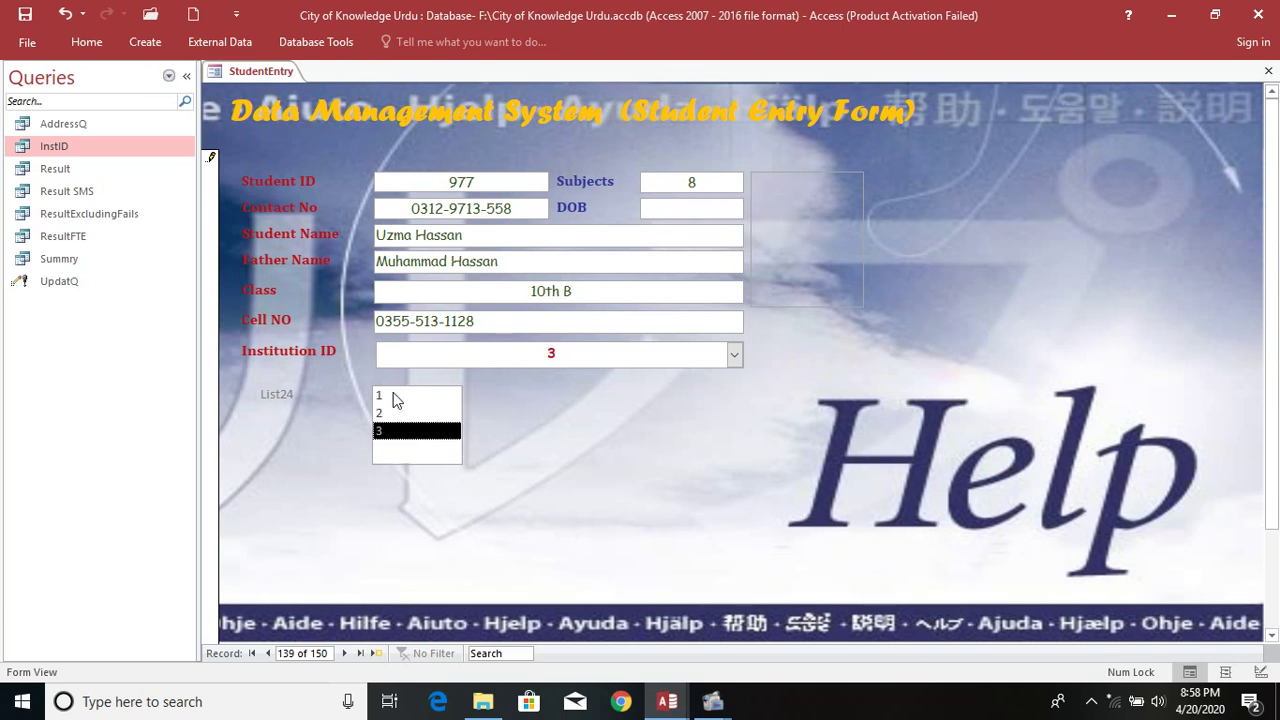
{"action": "left_click", "coordinate": [395, 397]}
Alternate the list box selection between 3 and 1 for the current record, ending on 3.
{"action": "right_click", "coordinate": [524, 443]}
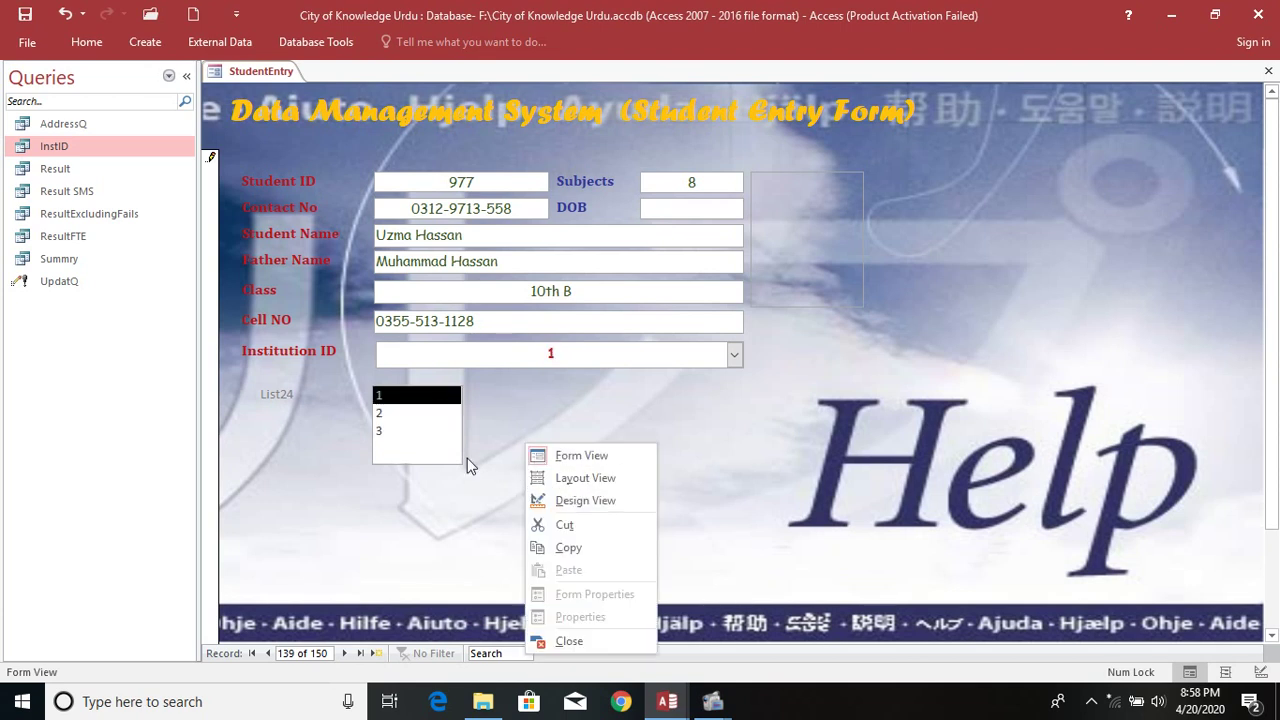
{"action": "left_click", "coordinate": [378, 433]}
{"action": "left_click", "coordinate": [380, 434]}
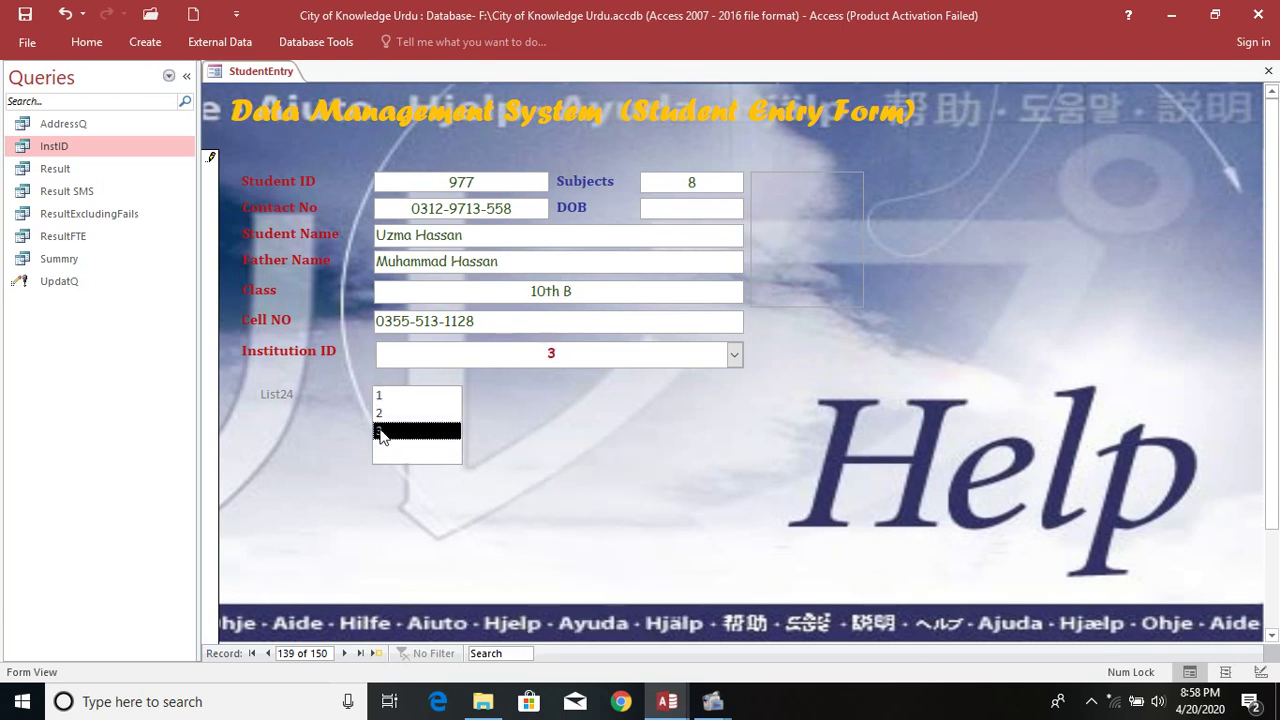
{"action": "left_click", "coordinate": [383, 398]}
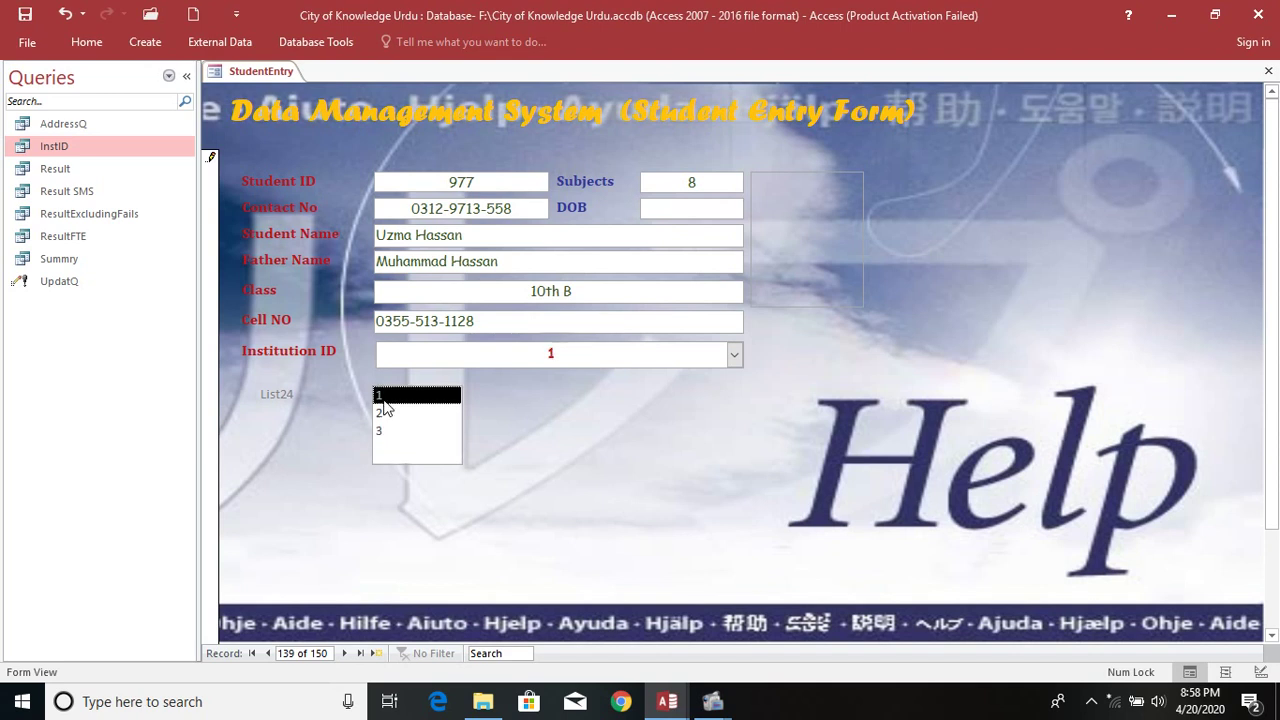
{"action": "left_click", "coordinate": [382, 433]}
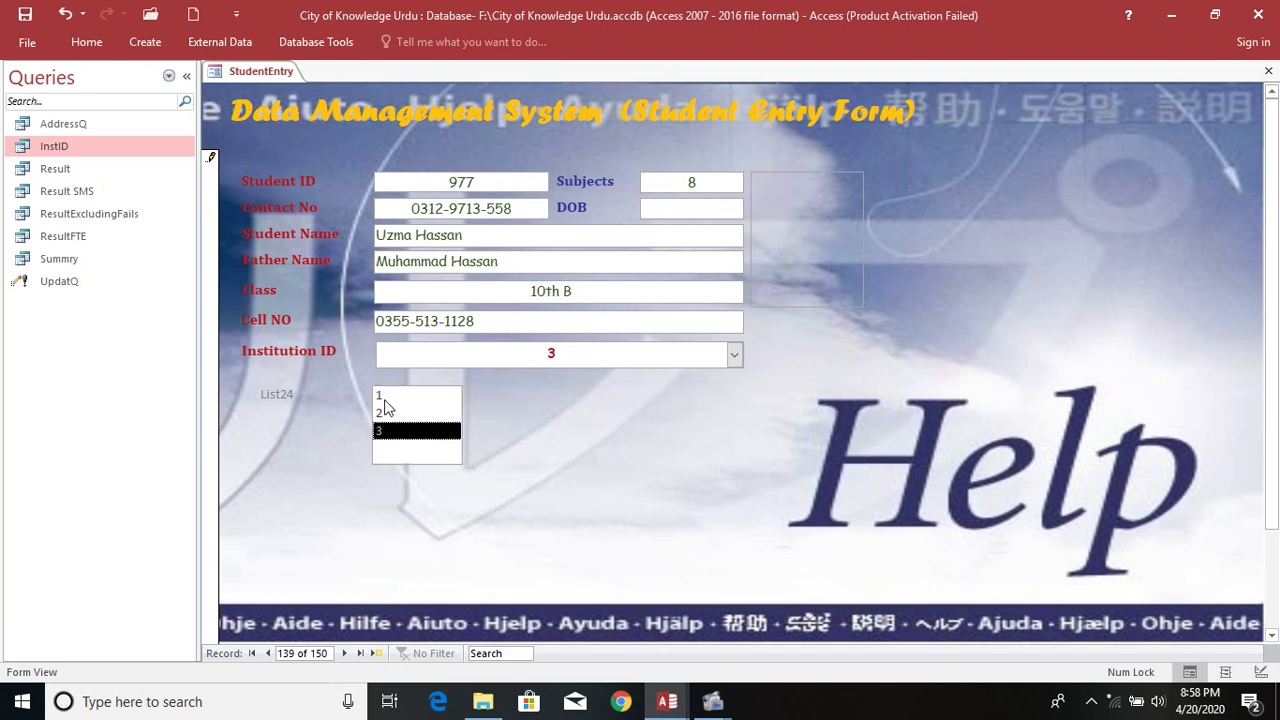
{"action": "left_click", "coordinate": [385, 400]}
{"action": "left_click", "coordinate": [382, 432]}
View the Institution ID combo box choices again and select 1, 2 and finally 3 in the list box.
{"action": "right_click", "coordinate": [543, 447]}
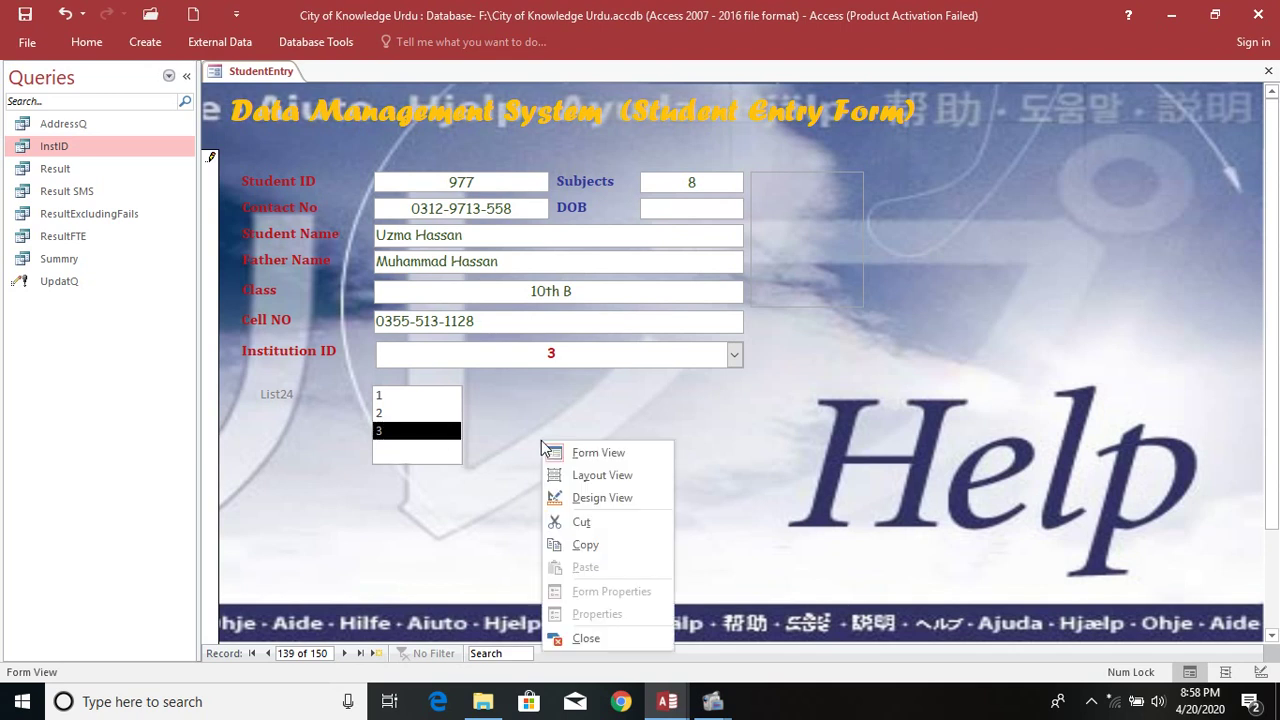
{"action": "left_click", "coordinate": [574, 361]}
{"action": "left_click", "coordinate": [742, 355]}
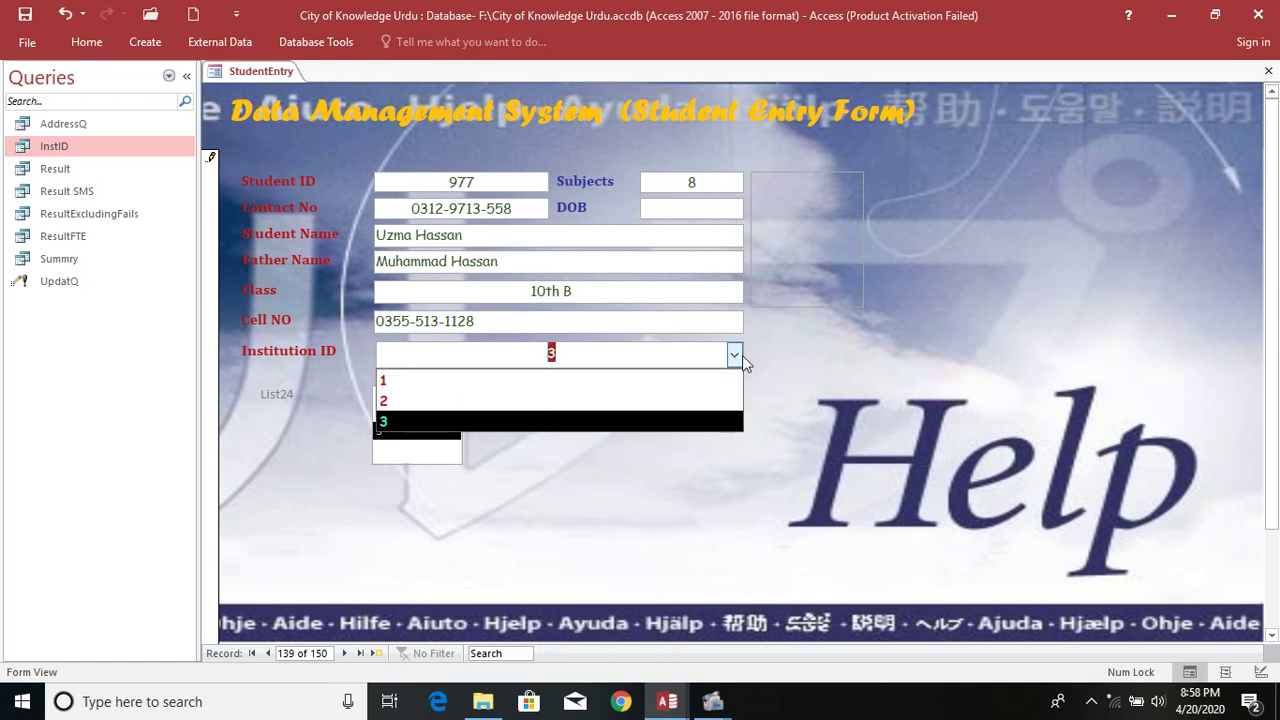
{"action": "left_click", "coordinate": [666, 486]}
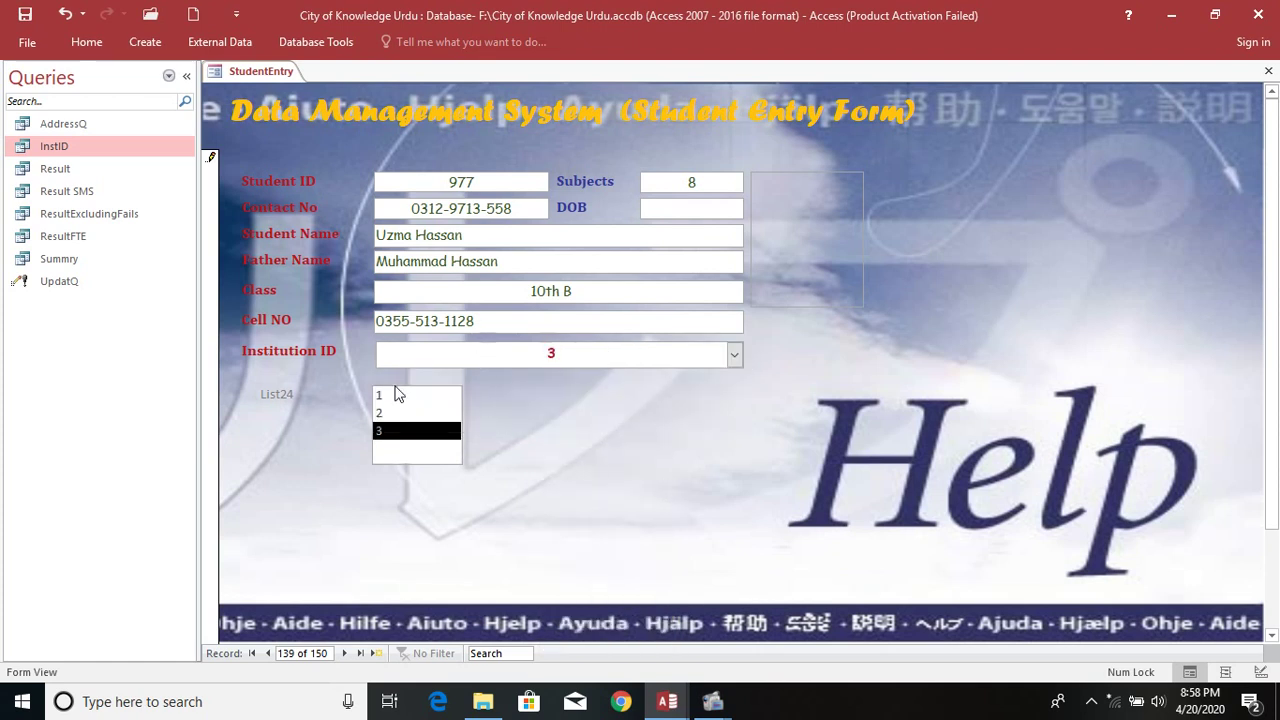
{"action": "left_click", "coordinate": [394, 395]}
{"action": "left_click", "coordinate": [400, 412]}
{"action": "left_click", "coordinate": [402, 430]}
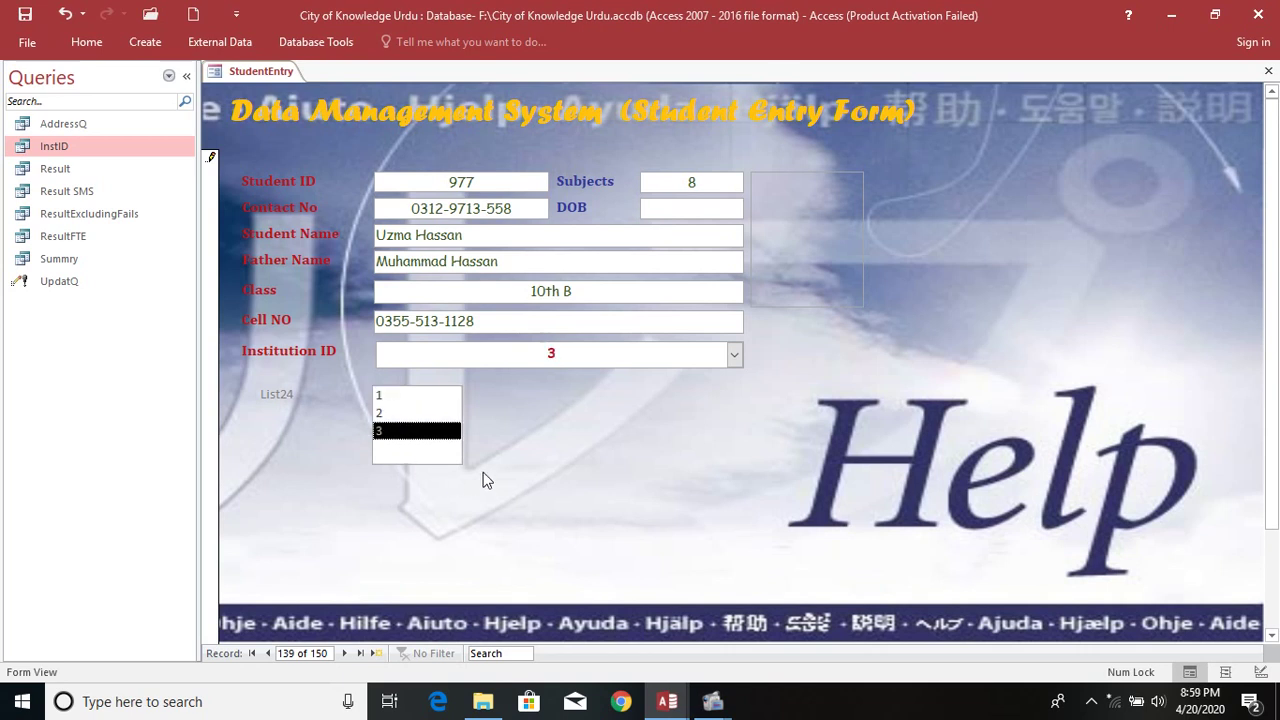